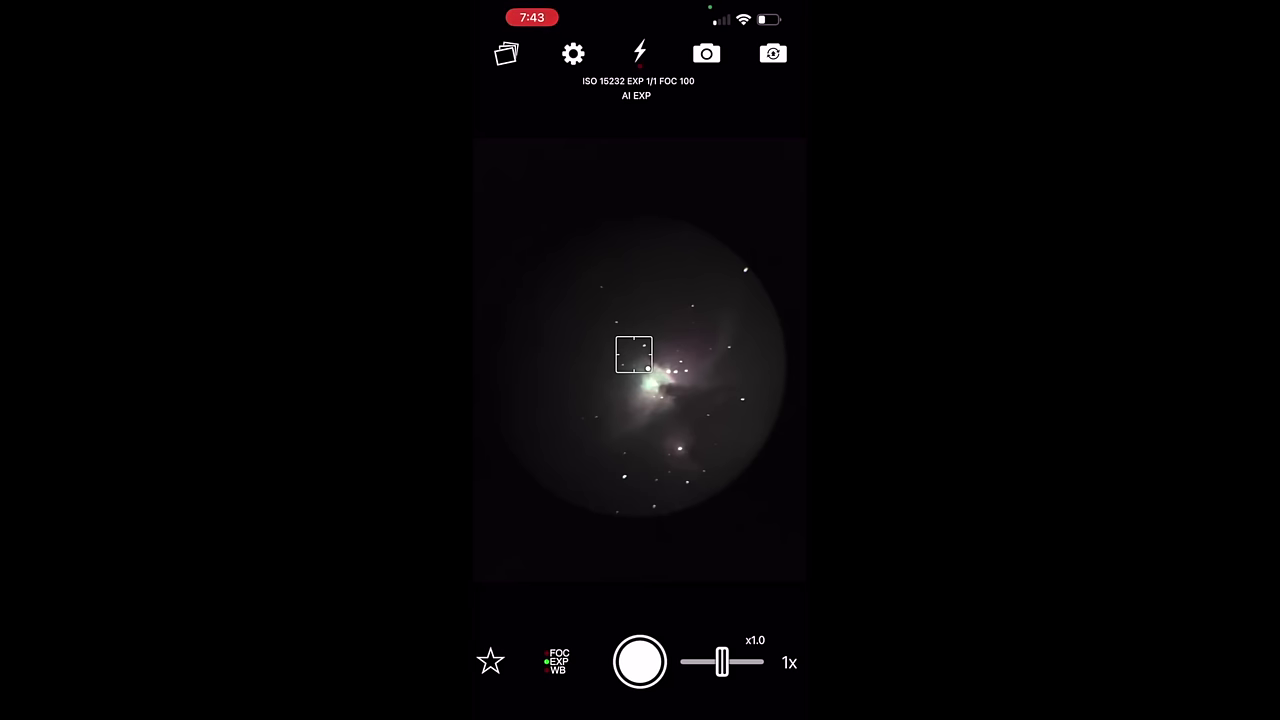
Place the NightCap focus point beside the nebula's bright core and switch to video mode
{"action": "left_click", "coordinate": [669, 379]}
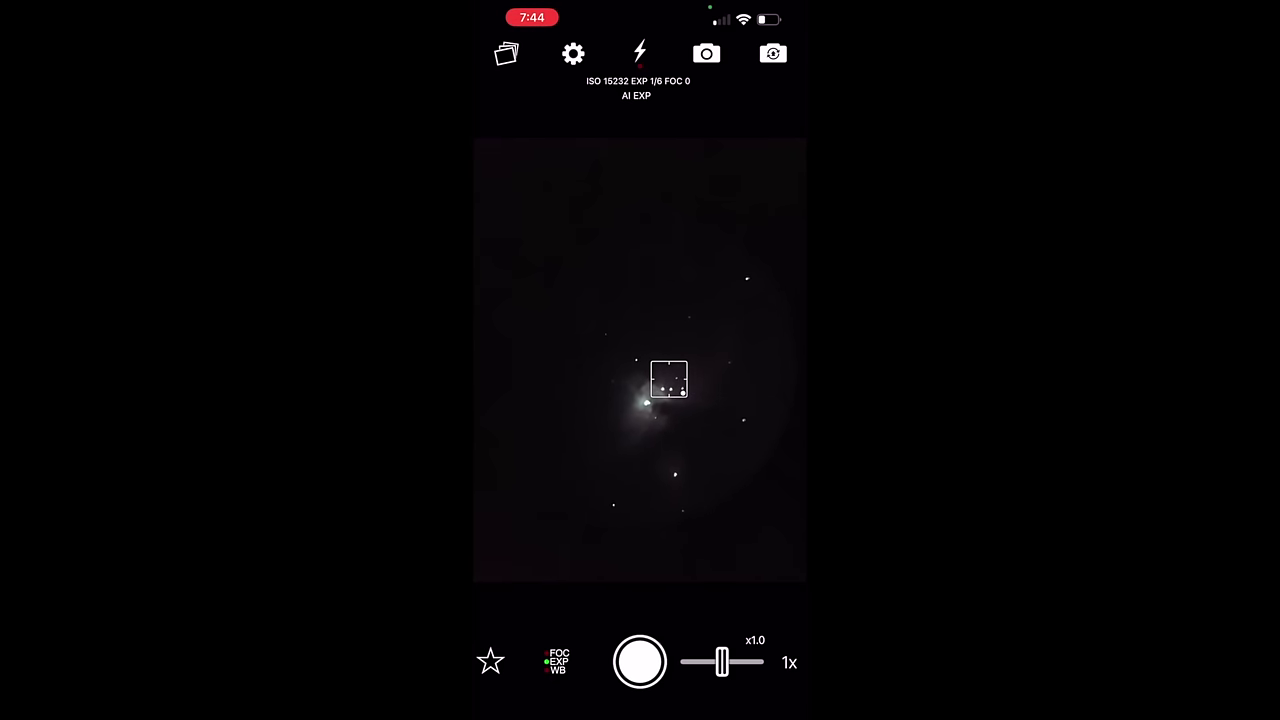
{"action": "left_click", "coordinate": [706, 53]}
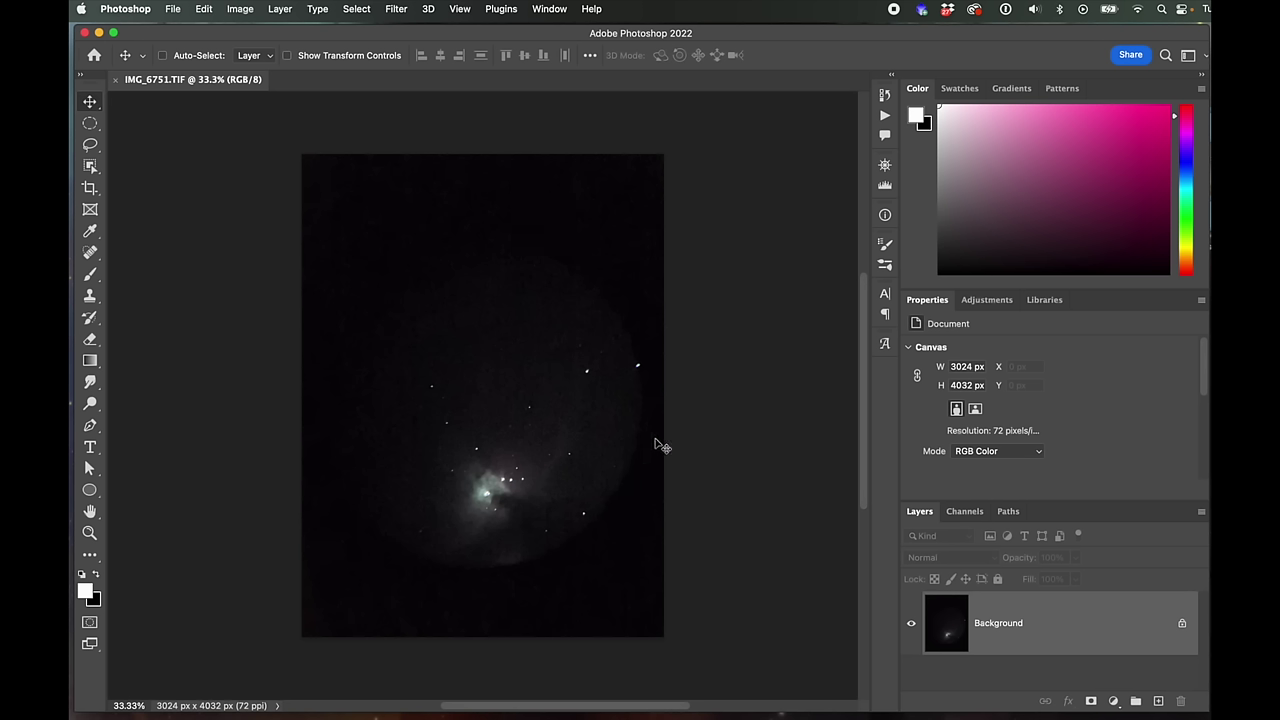
Add a Hue/Saturation layer and settle it at Saturation +35 and Lightness +9
{"action": "left_click", "coordinate": [1005, 301]}
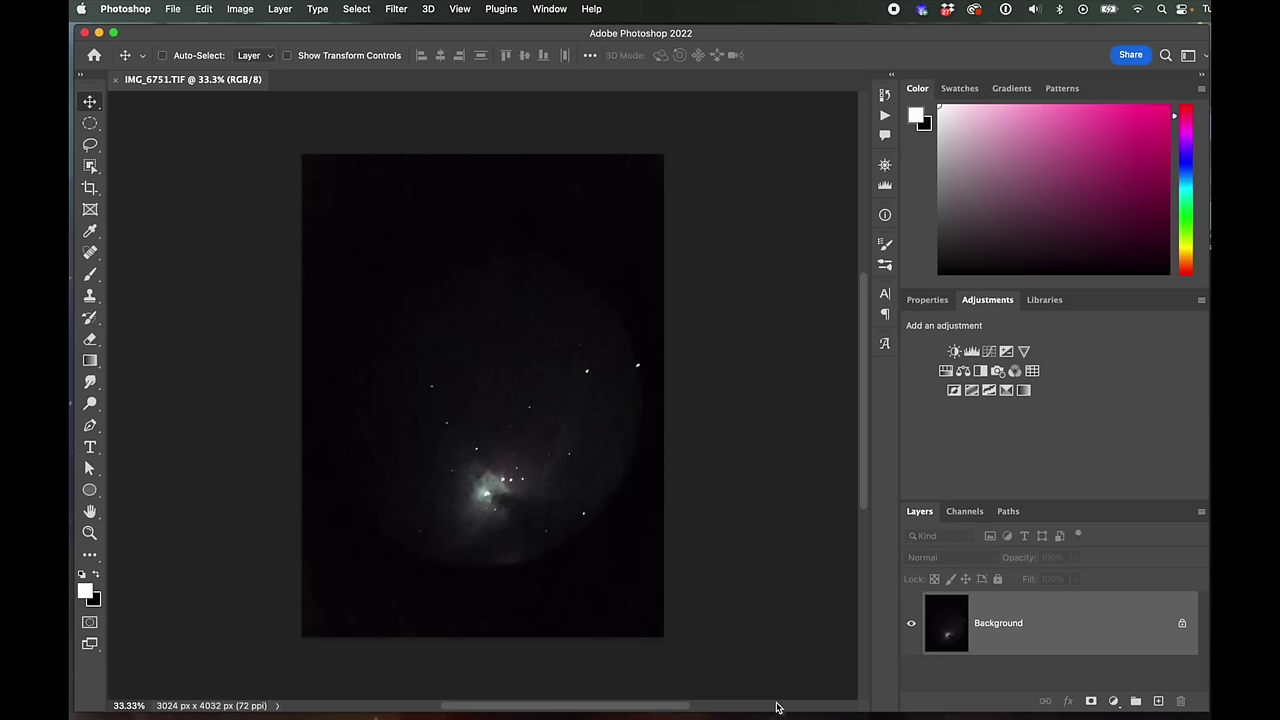
{"action": "left_click", "coordinate": [945, 372]}
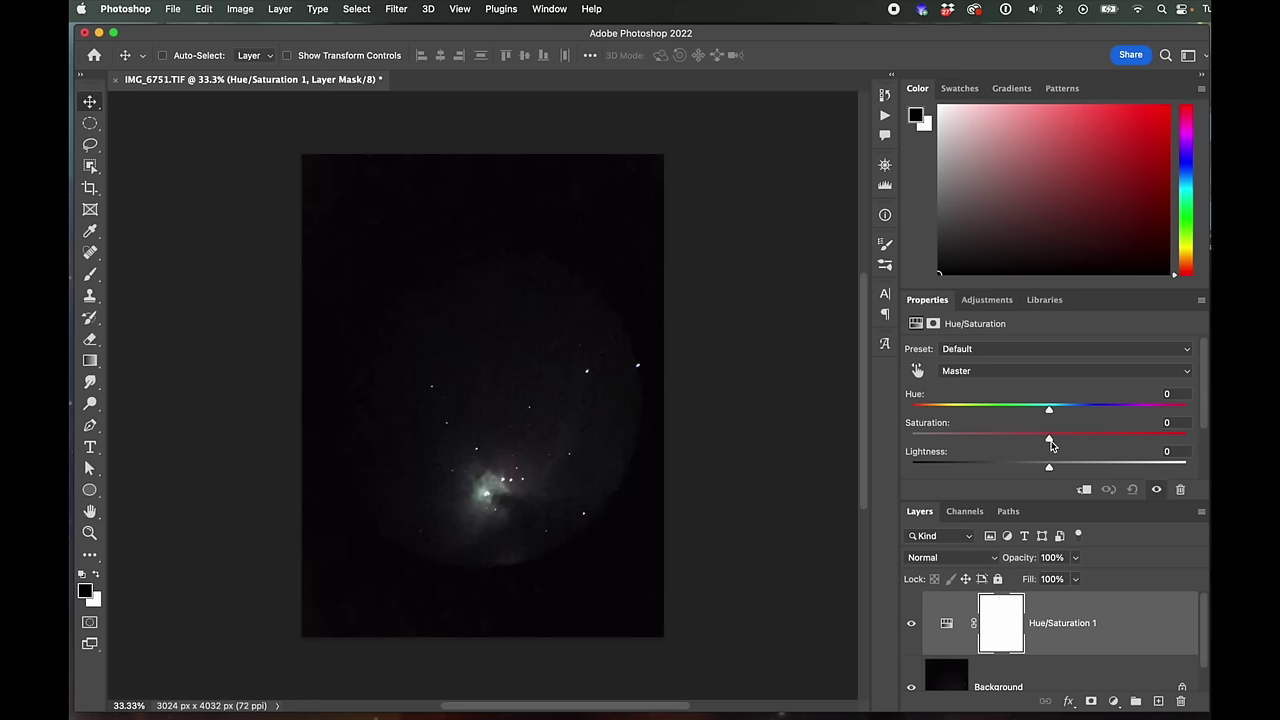
{"action": "left_click_drag", "start_coordinate": [1049, 438], "coordinate": [1144, 440]}
{"action": "mouse_move", "coordinate": [1143, 440]}
{"action": "left_mouse_down"}
{"action": "mouse_move", "coordinate": [1120, 440]}
{"action": "mouse_move", "coordinate": [1148, 438]}
{"action": "left_mouse_up"}
{"action": "left_click_drag", "start_coordinate": [1051, 468], "coordinate": [1062, 471]}
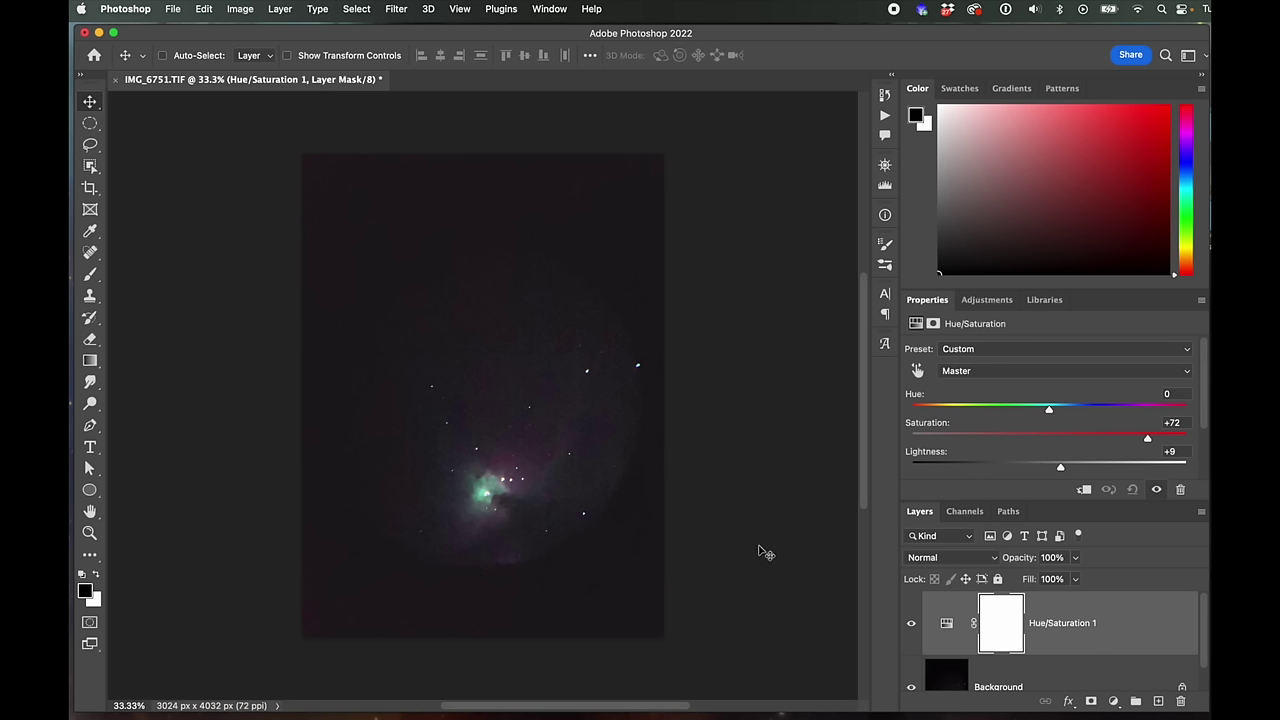
{"action": "left_click_drag", "start_coordinate": [1147, 439], "coordinate": [1098, 441]}
{"action": "key", "text": "super+equal"}
{"action": "key", "text": "super+equal"}
{"action": "key", "text": "super+equal"}
{"action": "key", "text": "super+equal"}
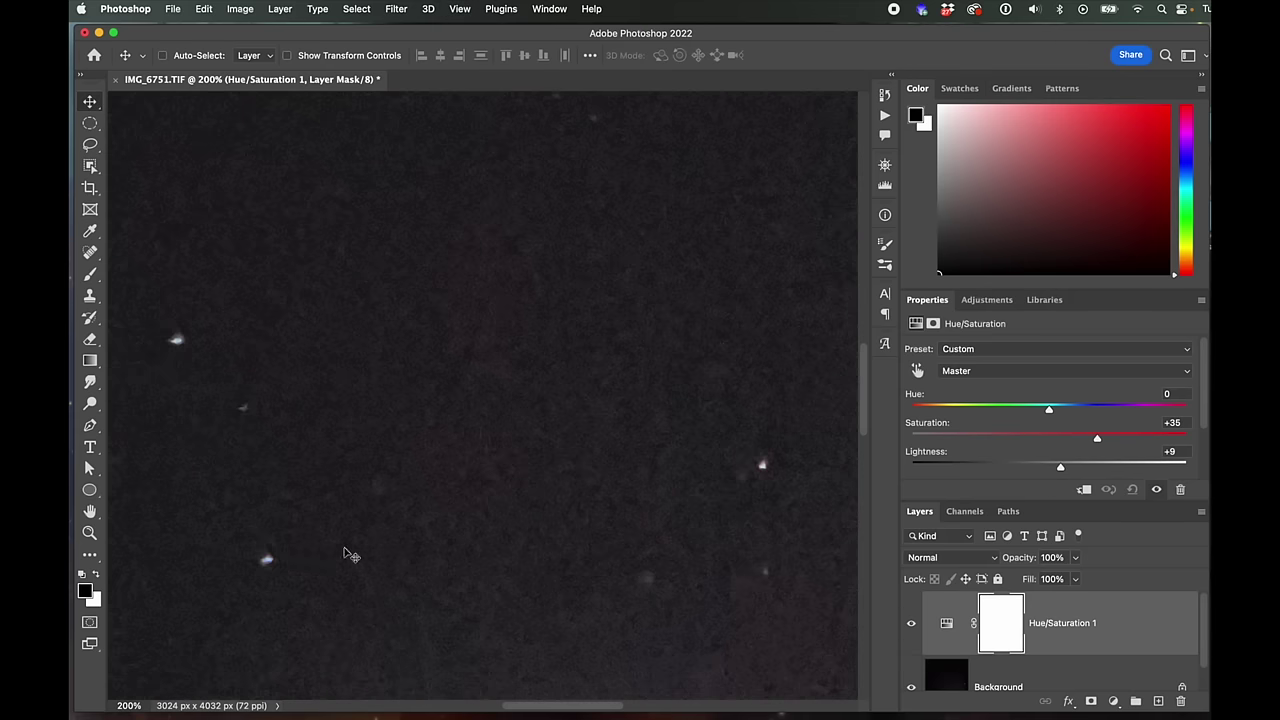
{"action": "left_click_drag", "start_coordinate": [867, 403], "coordinate": [864, 475]}
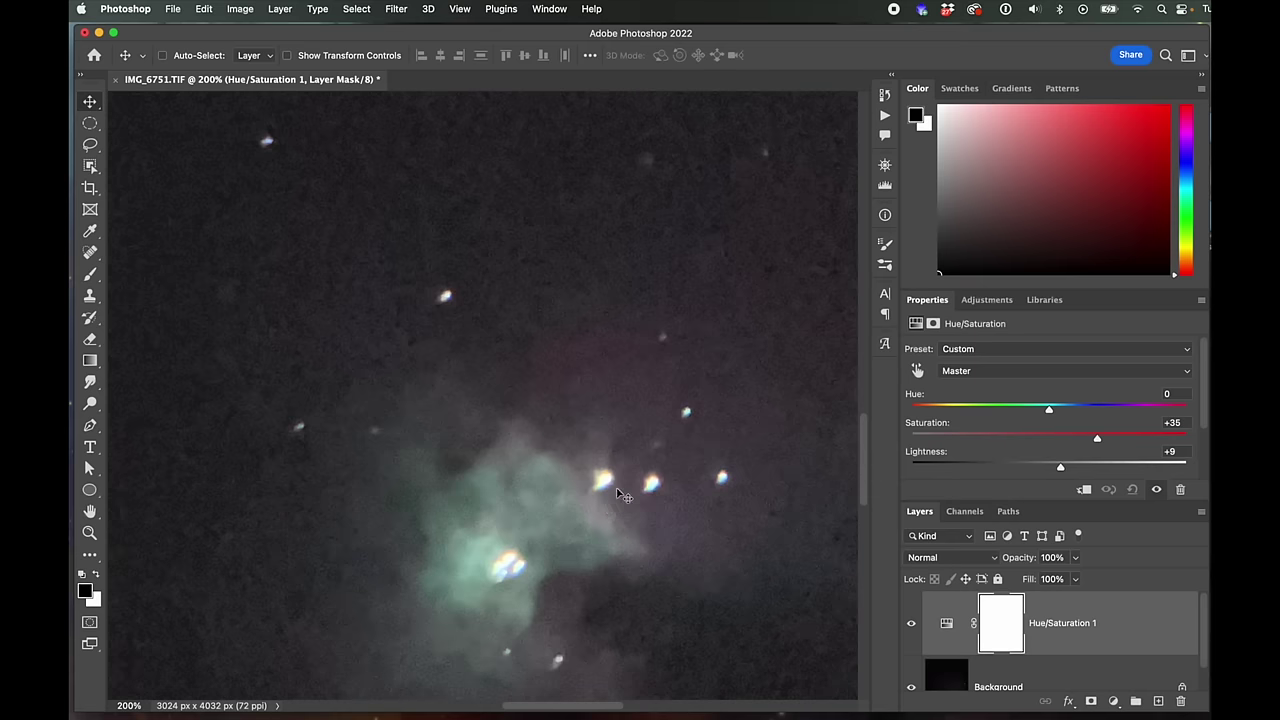
{"action": "key", "text": "super"}
{"action": "key", "text": "super+minus"}
{"action": "key", "text": "super+minus"}
{"action": "key", "text": "super+minus"}
{"action": "key", "text": "super+minus"}
{"action": "key", "text": "super+minus"}
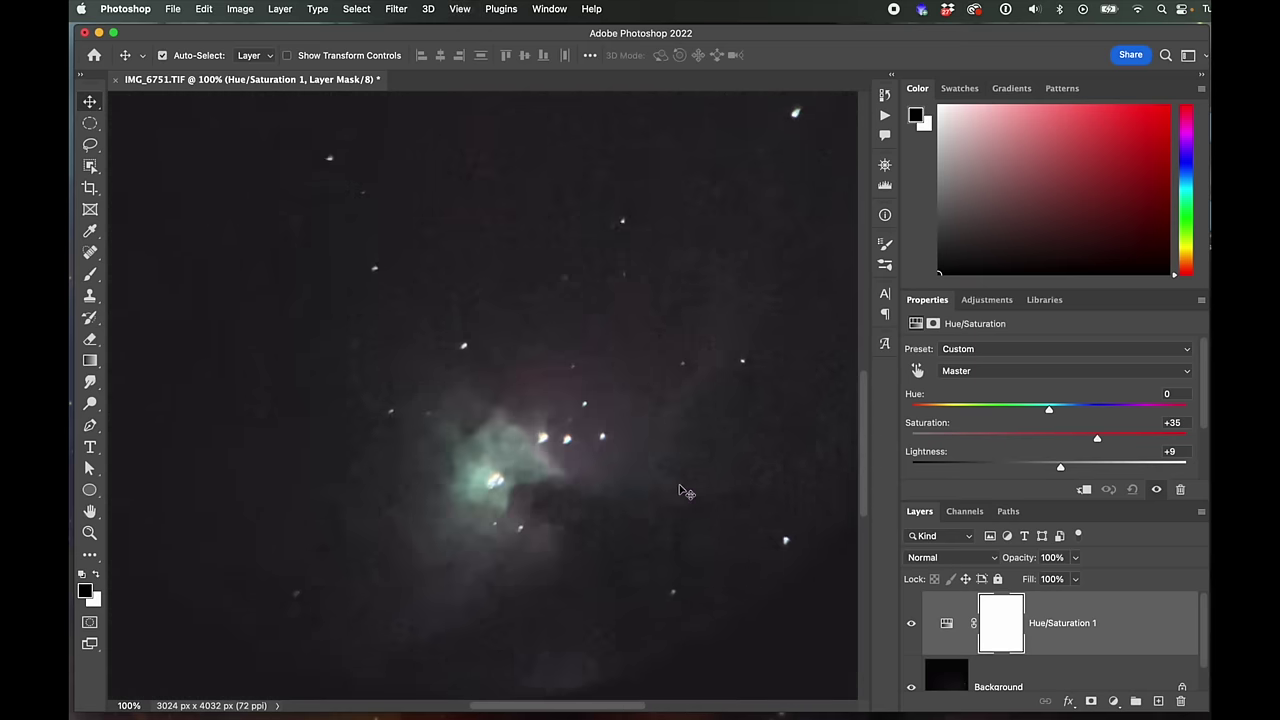
{"action": "scroll", "coordinate": [729, 469], "scroll_direction": "down", "scroll_amount": 5}
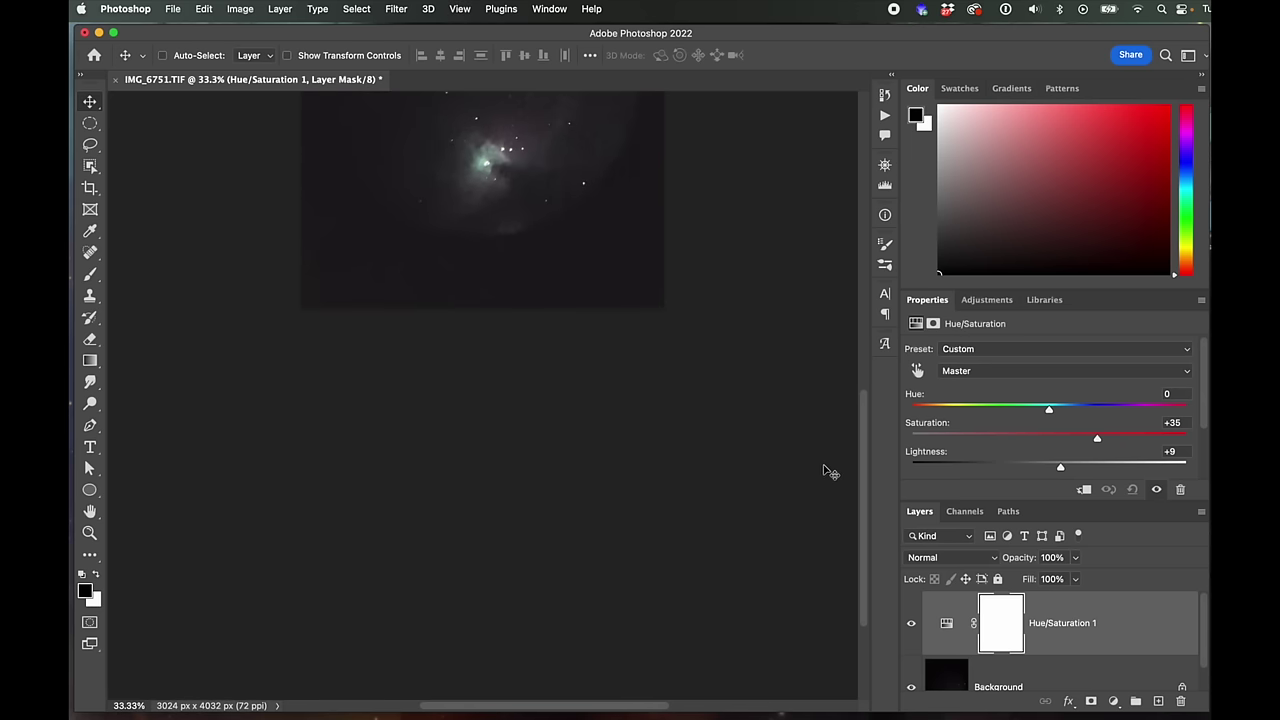
{"action": "left_click_drag", "start_coordinate": [863, 480], "coordinate": [855, 381]}
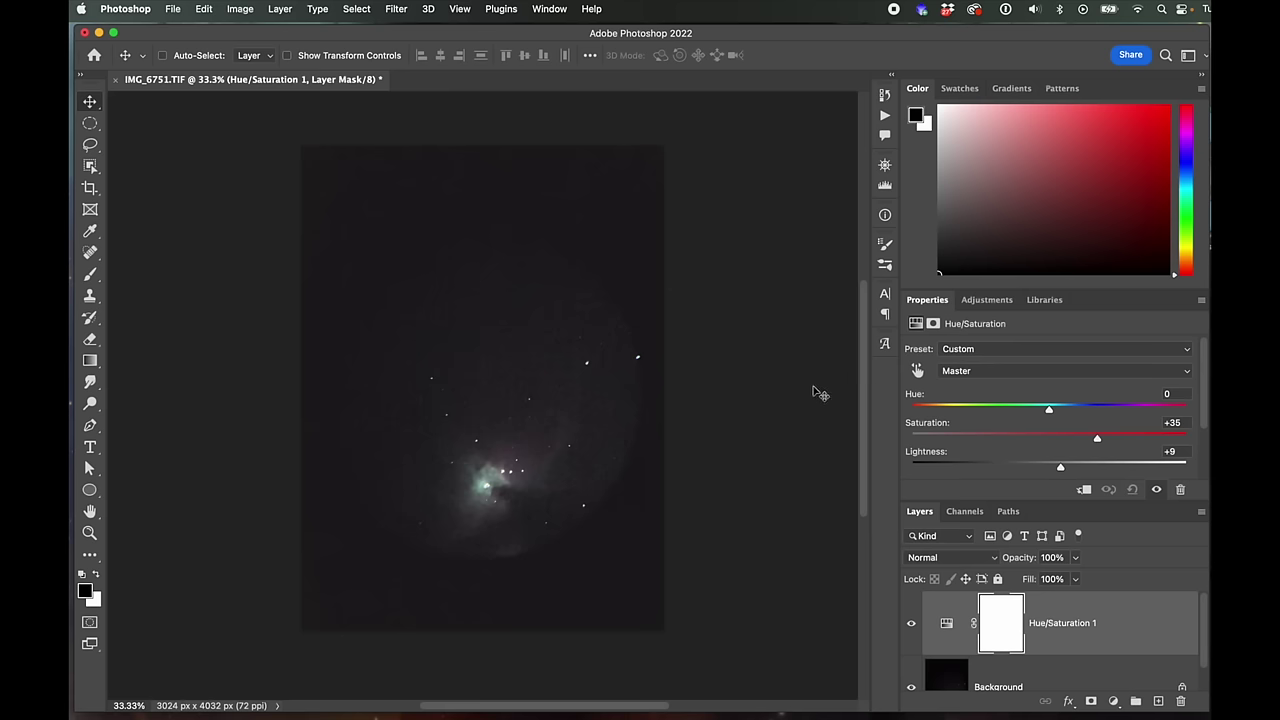
Start File > Scripts > Load Files into Stack and browse for source files
{"action": "left_click", "coordinate": [172, 9]}
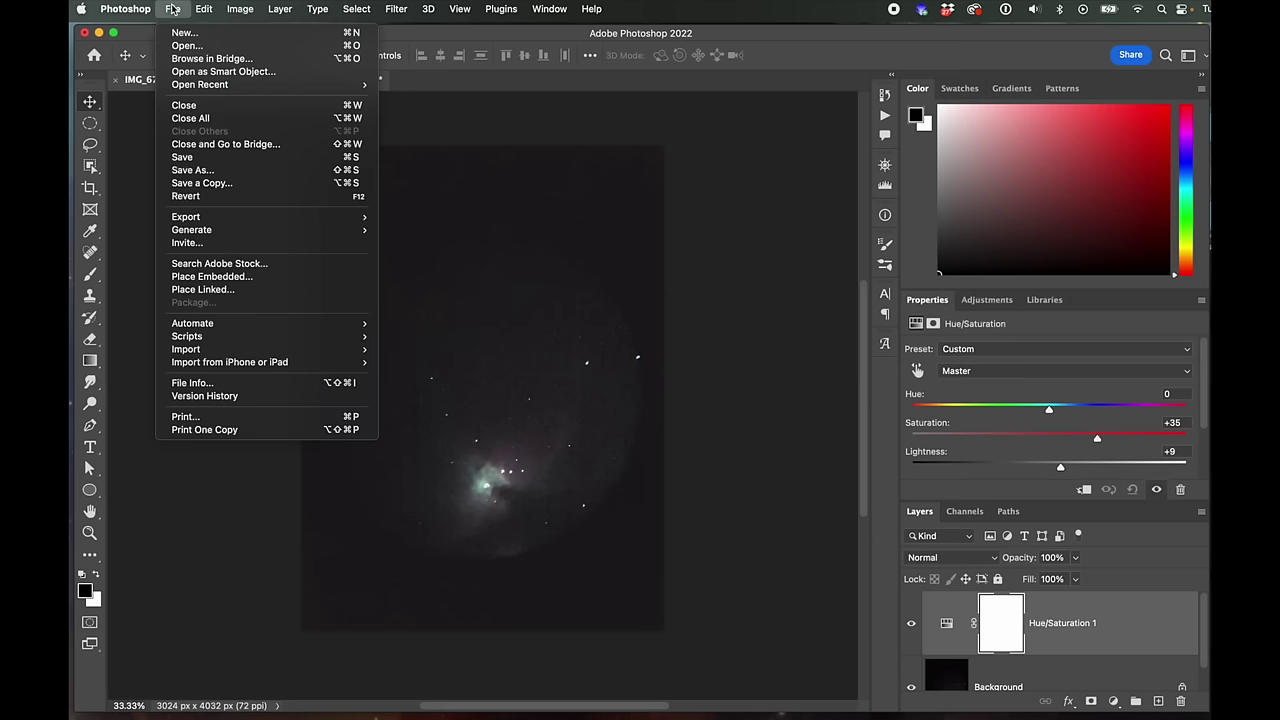
{"action": "mouse_move", "coordinate": [214, 342]}
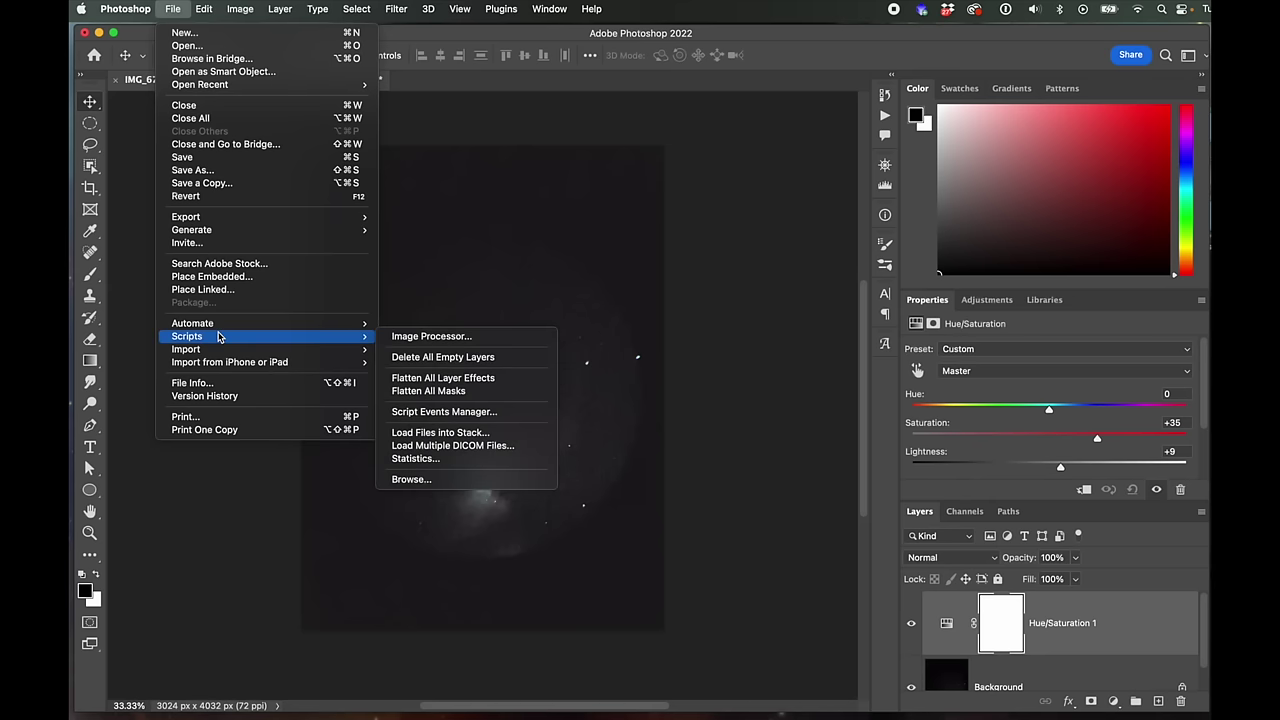
{"action": "left_click", "coordinate": [459, 434]}
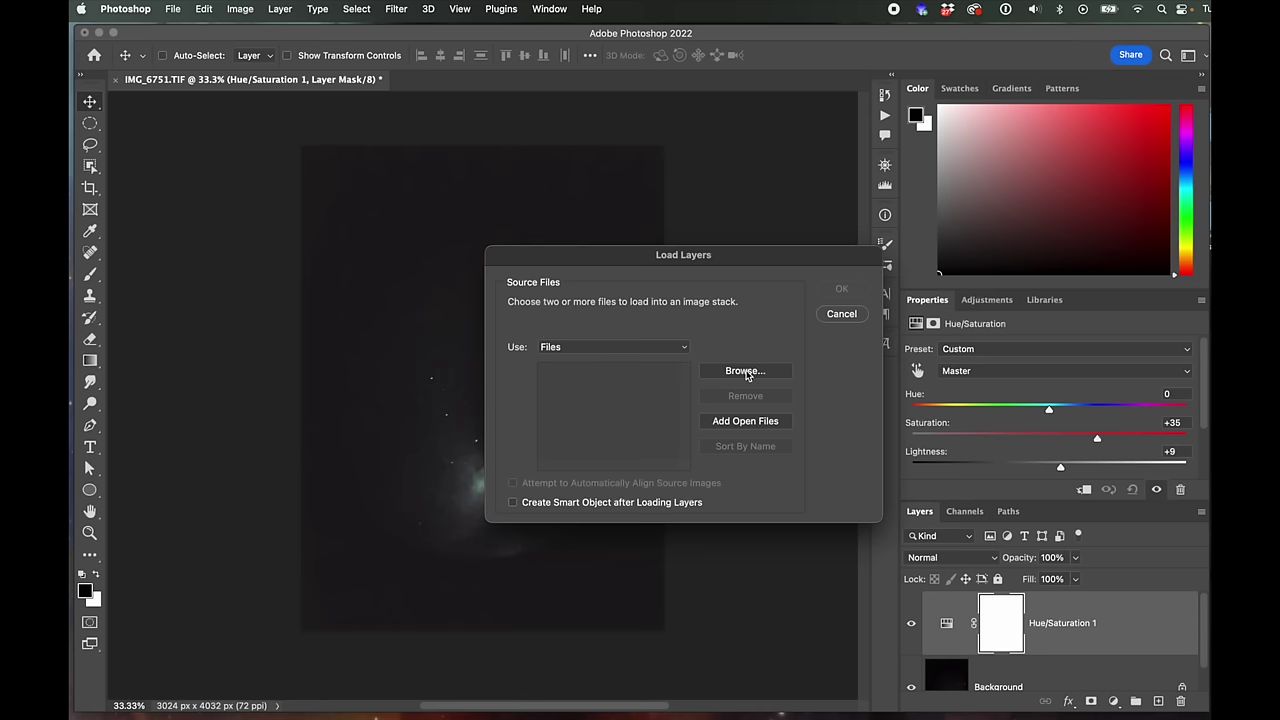
{"action": "left_click", "coordinate": [745, 372]}
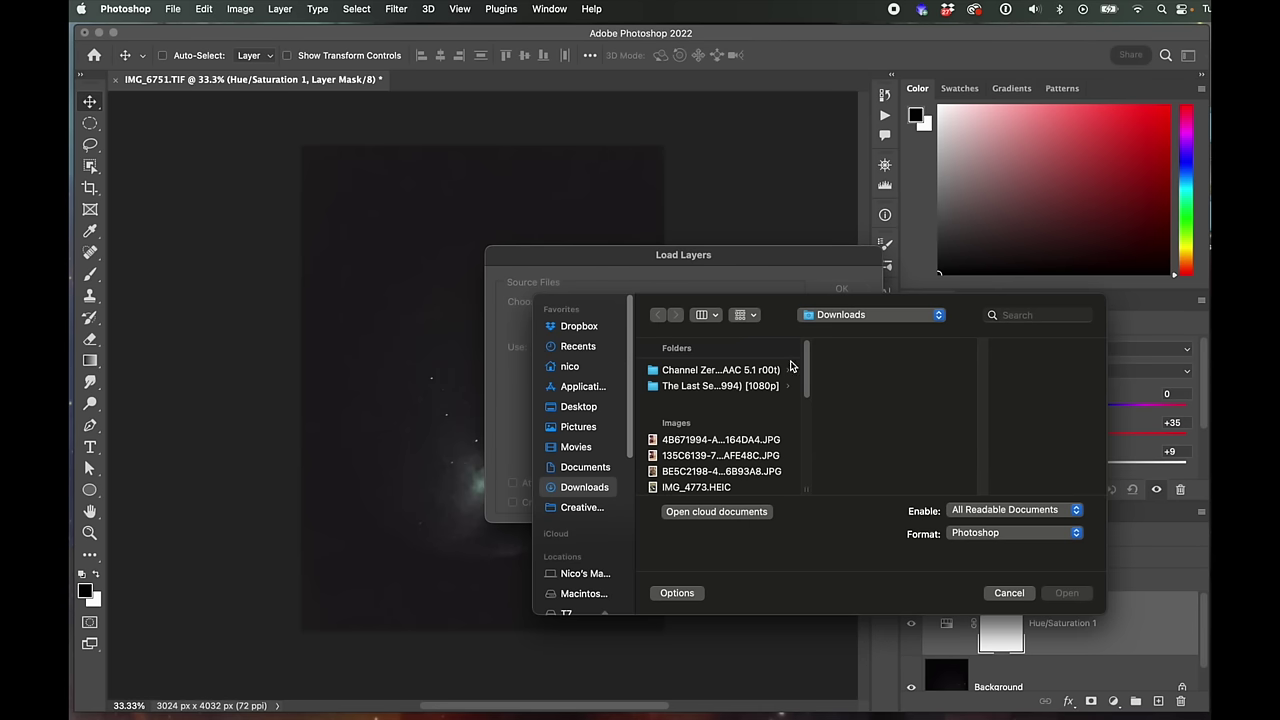
Preview the exposures IMG_6739.jpg through IMG_6749.TIF in the Downloads file list
{"action": "left_click_drag", "start_coordinate": [806, 350], "coordinate": [806, 414]}
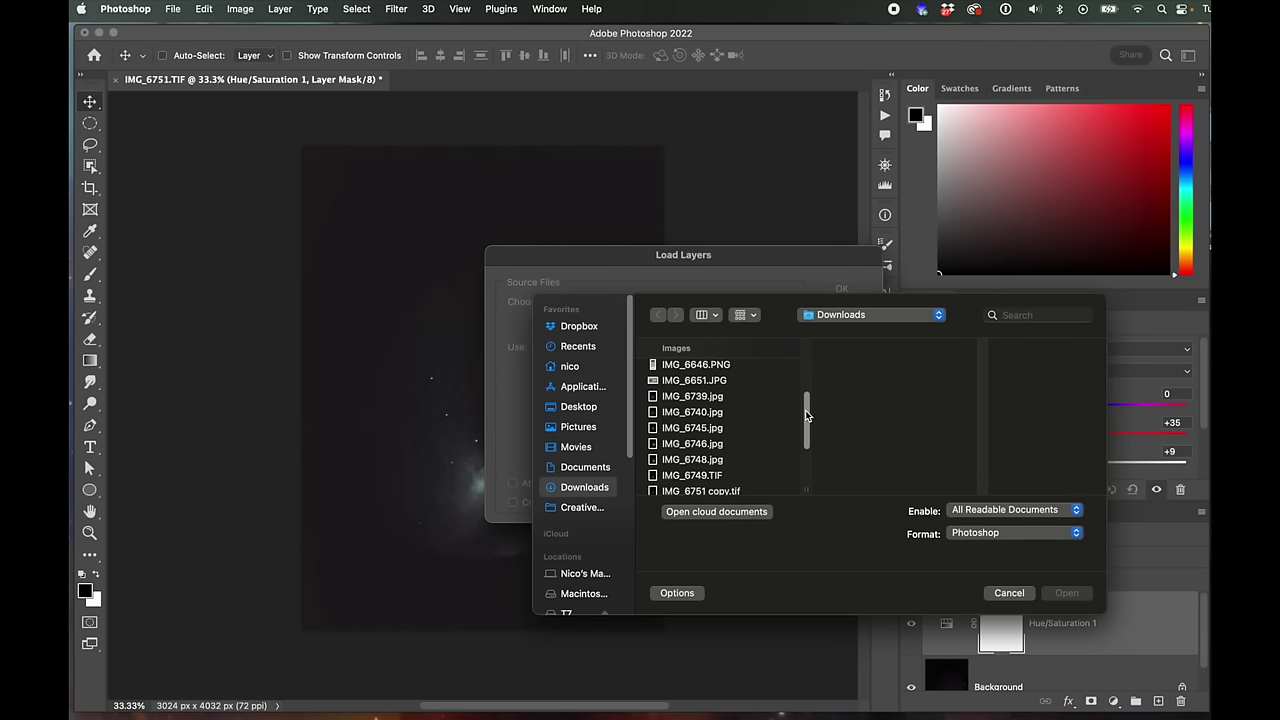
{"action": "left_click", "coordinate": [716, 398]}
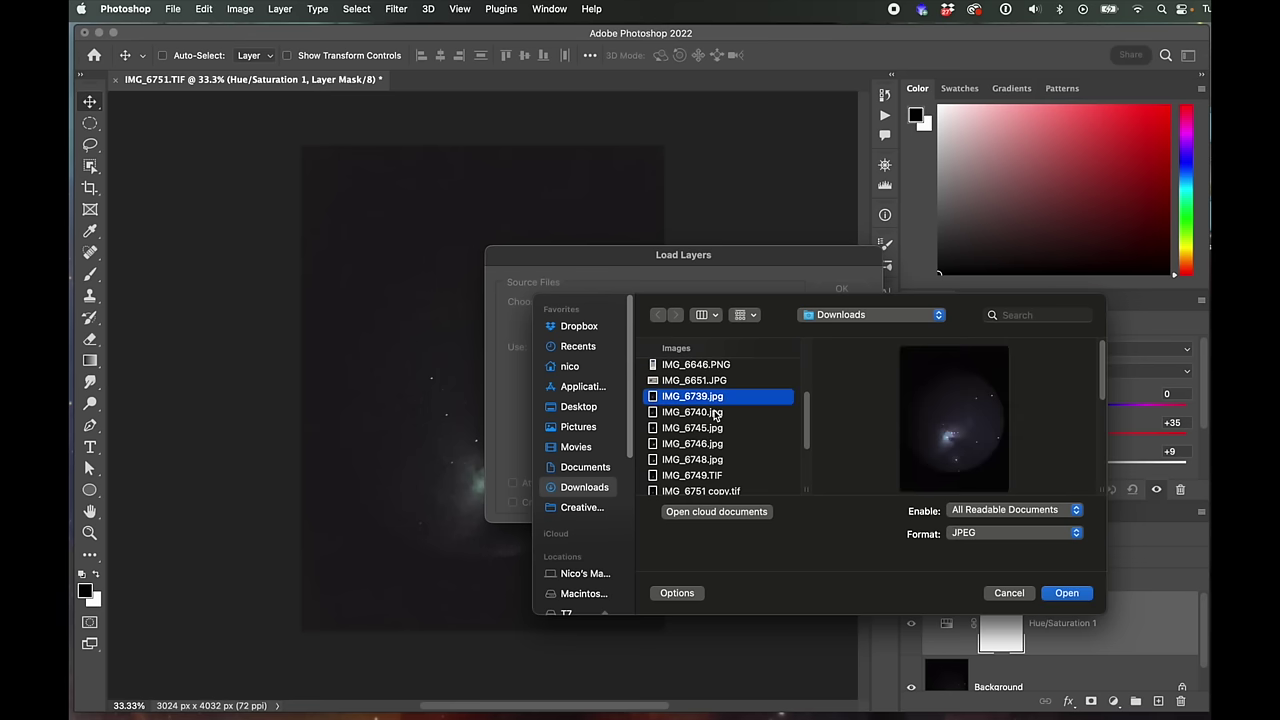
{"action": "left_click", "coordinate": [724, 413]}
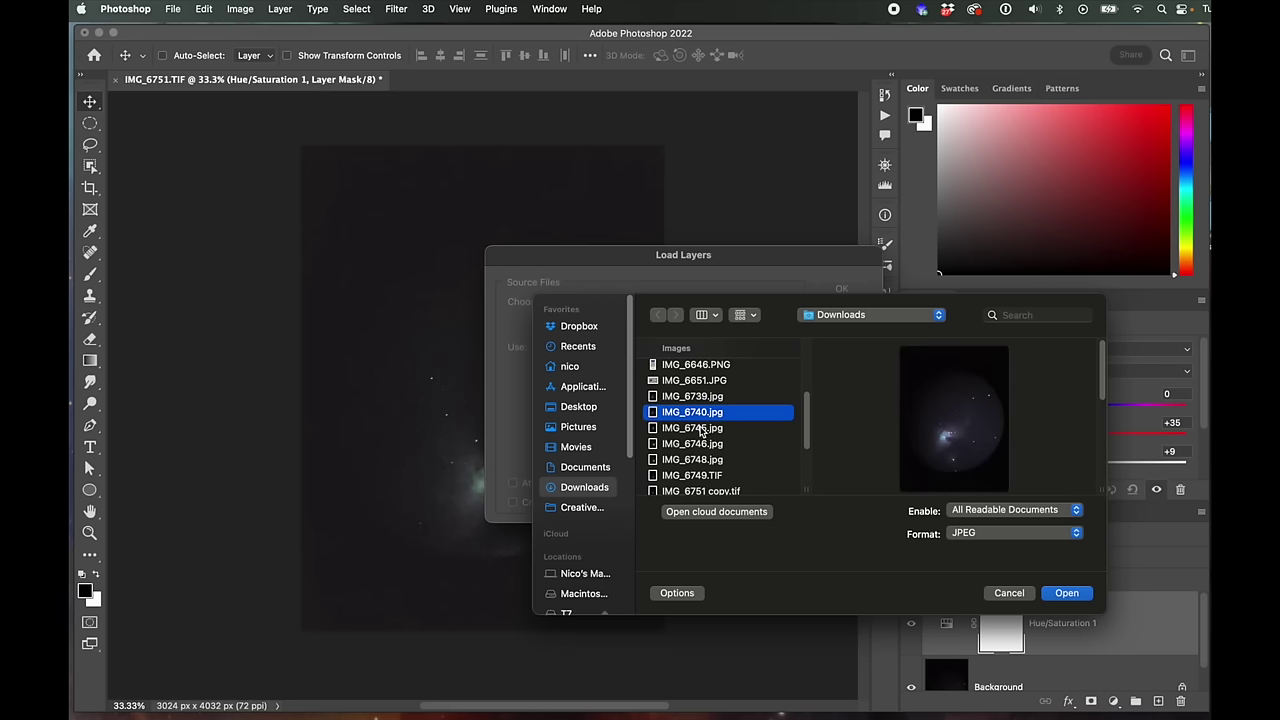
{"action": "left_click", "coordinate": [702, 430]}
{"action": "left_click", "coordinate": [689, 413]}
{"action": "left_click", "coordinate": [706, 428]}
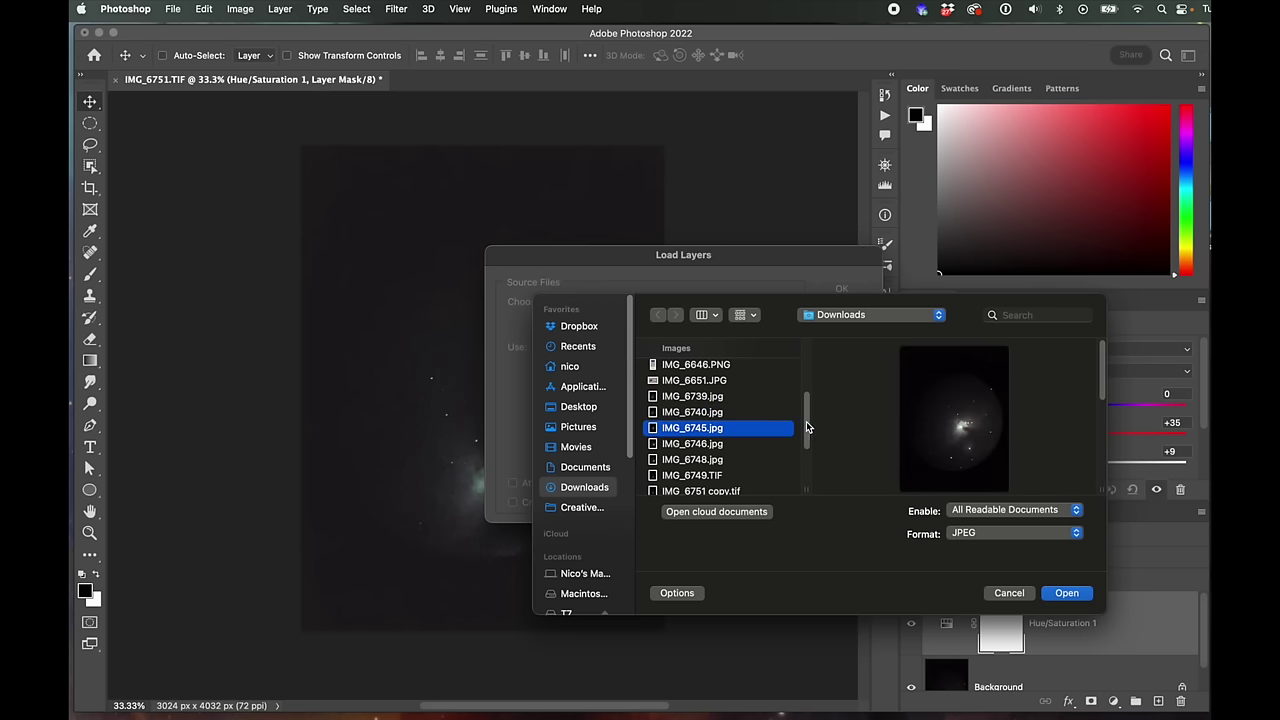
{"action": "scroll", "coordinate": [806, 427], "scroll_direction": "down", "scroll_amount": 3}
{"action": "left_click", "coordinate": [711, 386]}
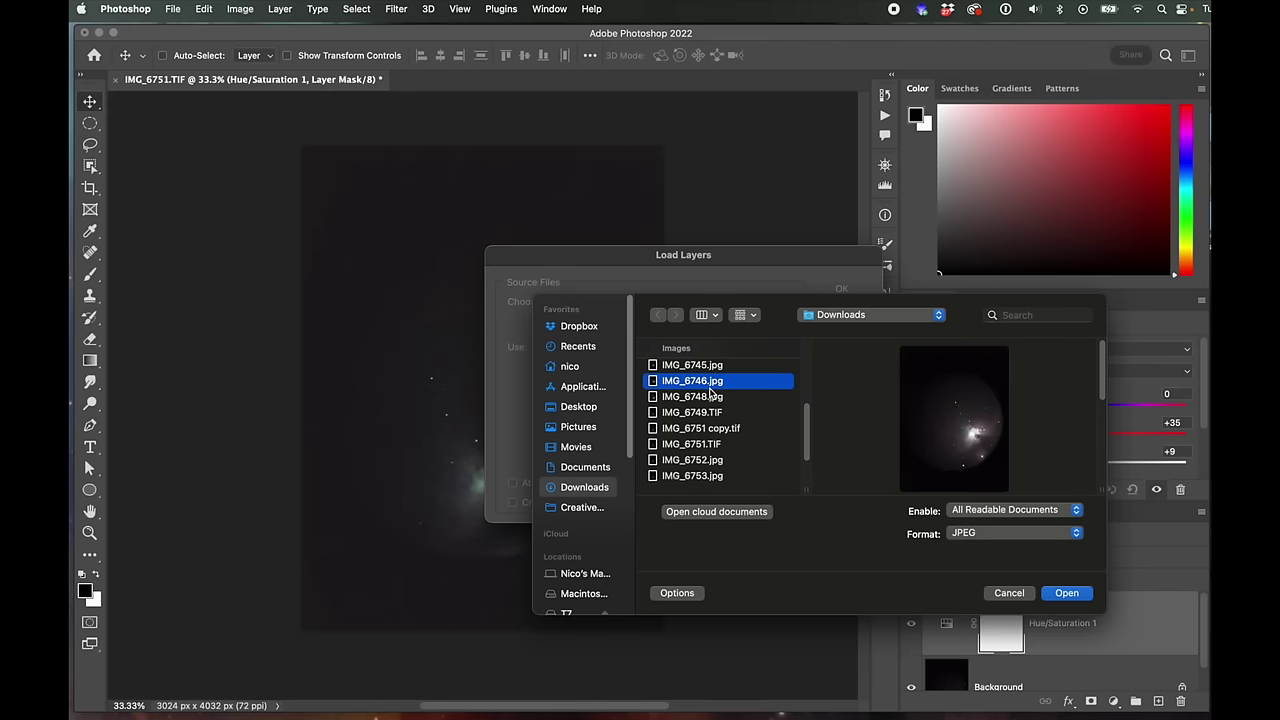
{"action": "left_click", "coordinate": [710, 399]}
{"action": "left_click", "coordinate": [710, 413]}
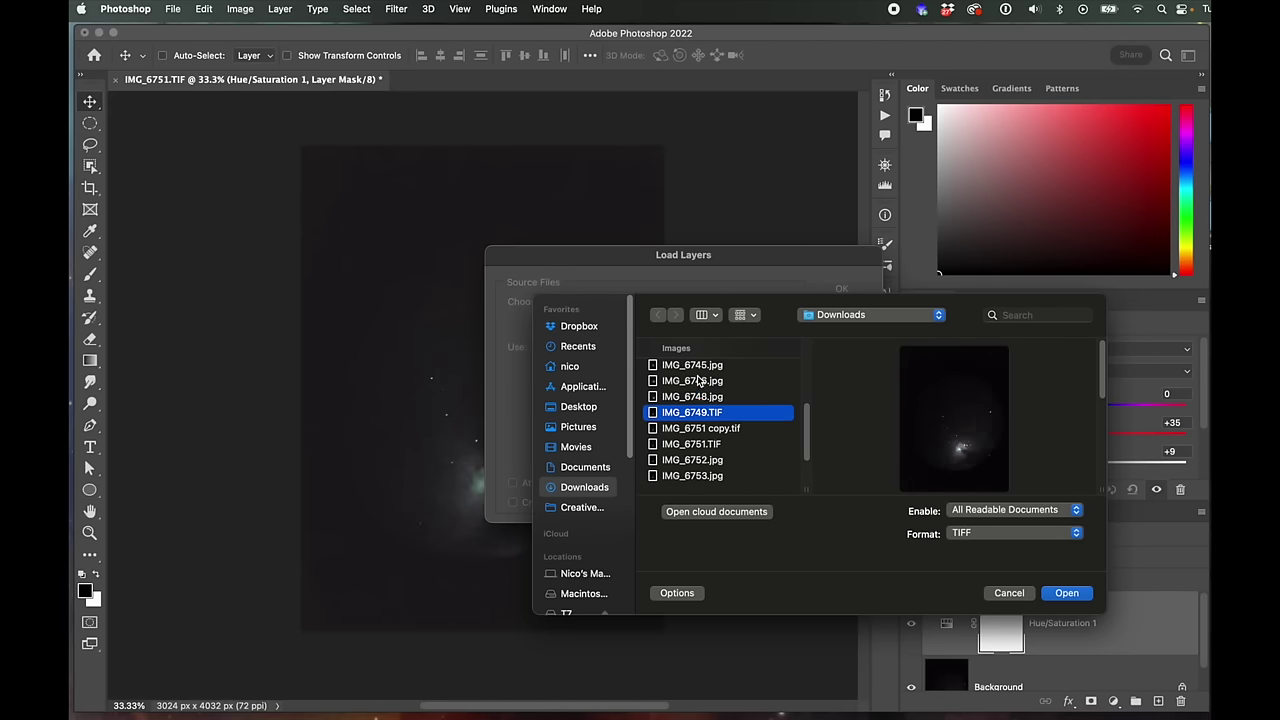
Select IMG_6745.jpg through IMG_6749.TIF plus IMG_6751.TIF and confirm them for the stack
{"action": "left_click", "coordinate": [700, 366]}
{"action": "left_click", "coordinate": [714, 413], "text": "shift"}
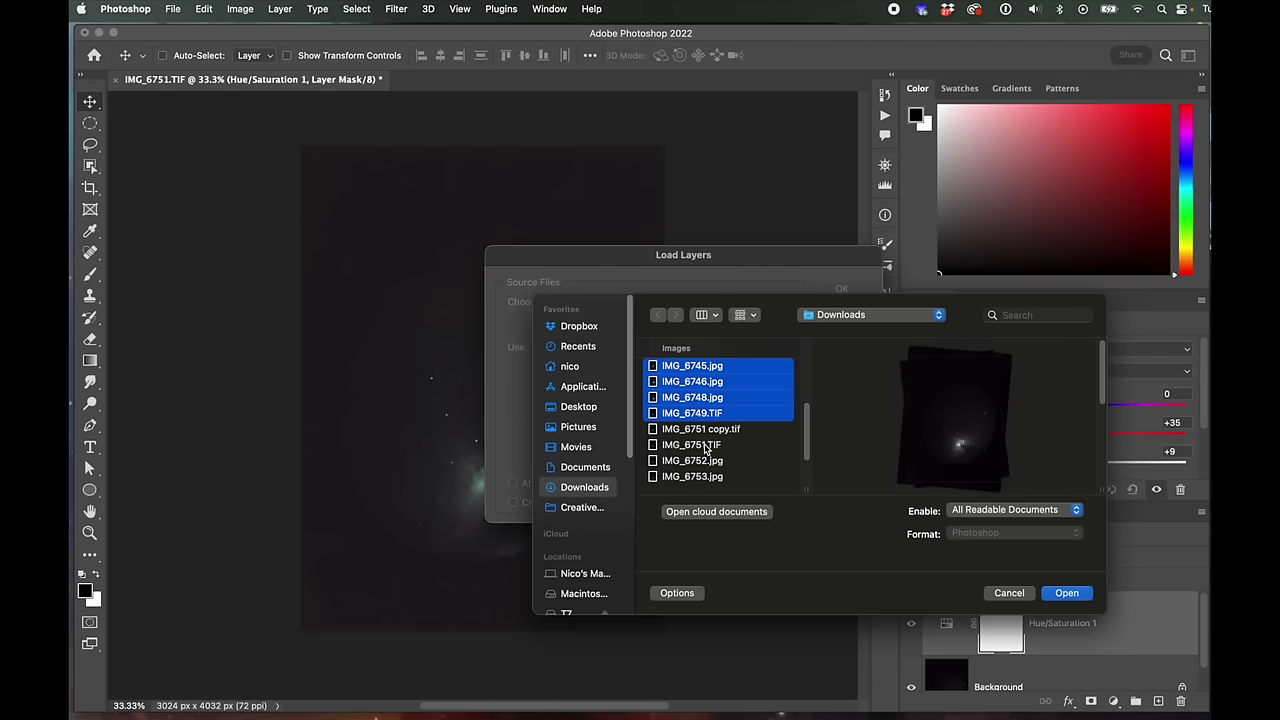
{"action": "left_click", "coordinate": [703, 449], "text": "super"}
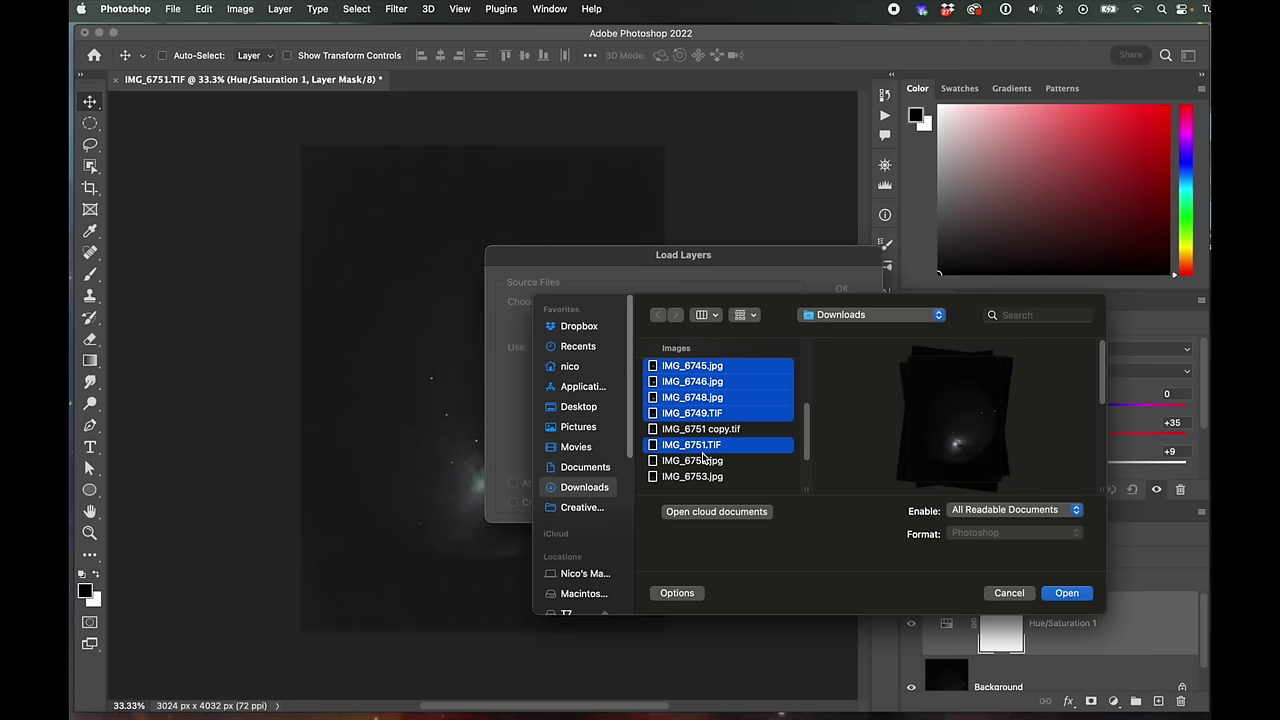
{"action": "key", "text": "Return"}
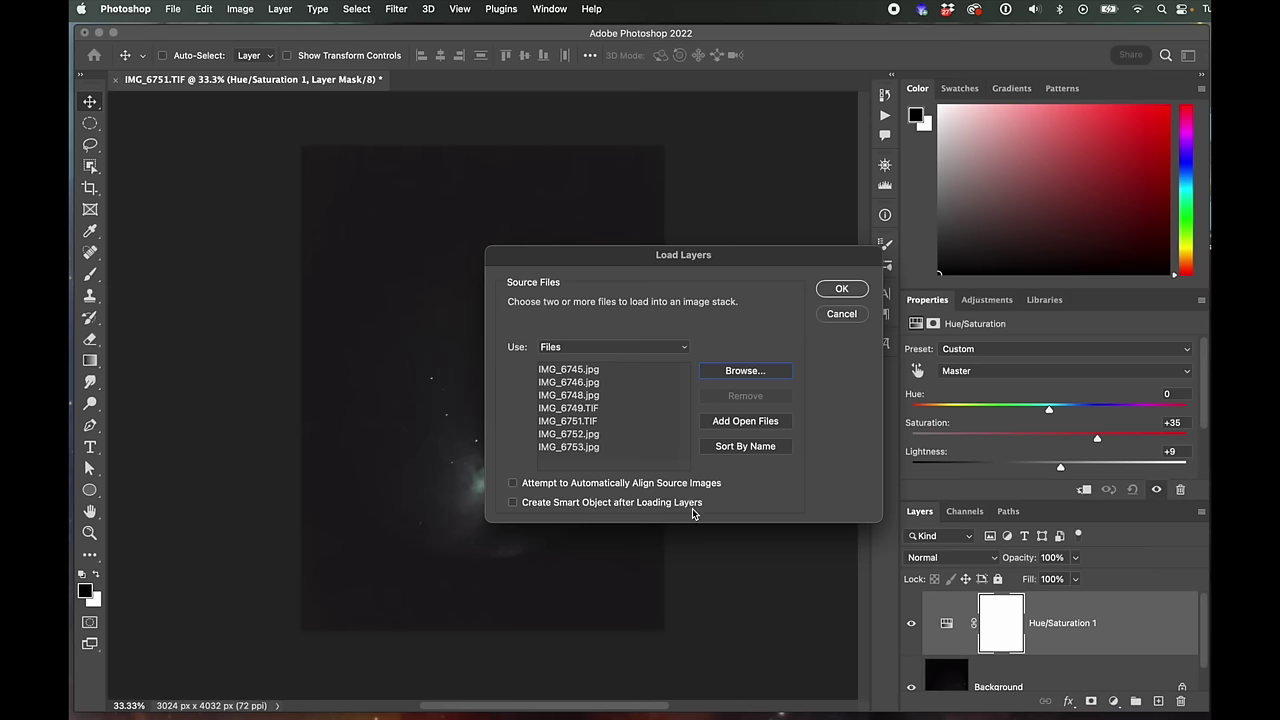
Stack the seven exposures as layers in Untitled-1, accepting the profile conversion, and enlarge the Layers panel
{"action": "left_click", "coordinate": [850, 288]}
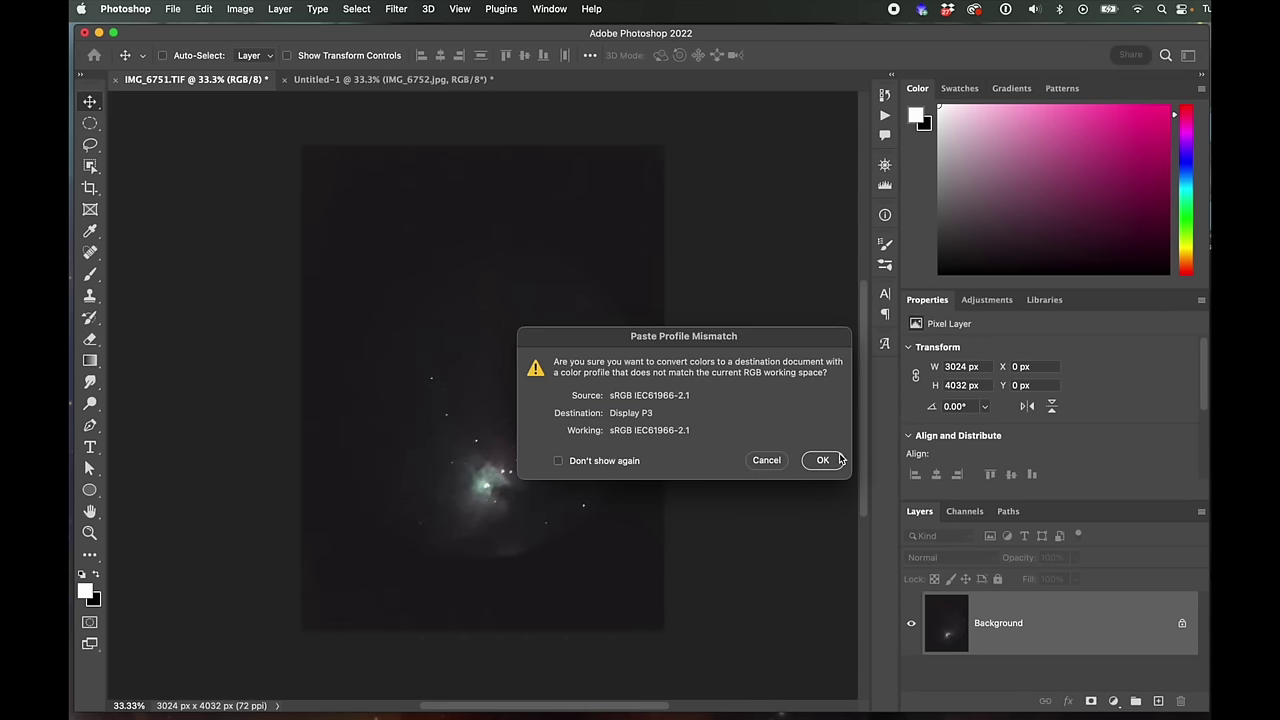
{"action": "left_click", "coordinate": [841, 459]}
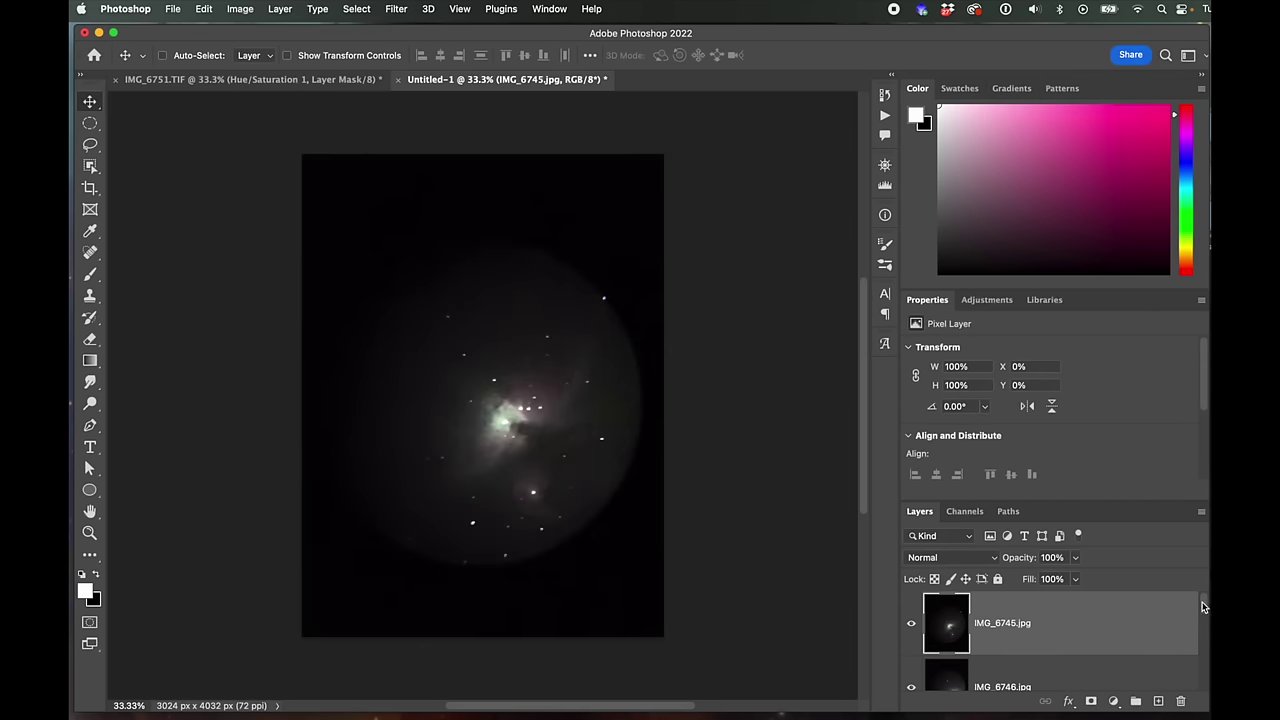
{"action": "left_click_drag", "start_coordinate": [1204, 607], "coordinate": [1190, 675]}
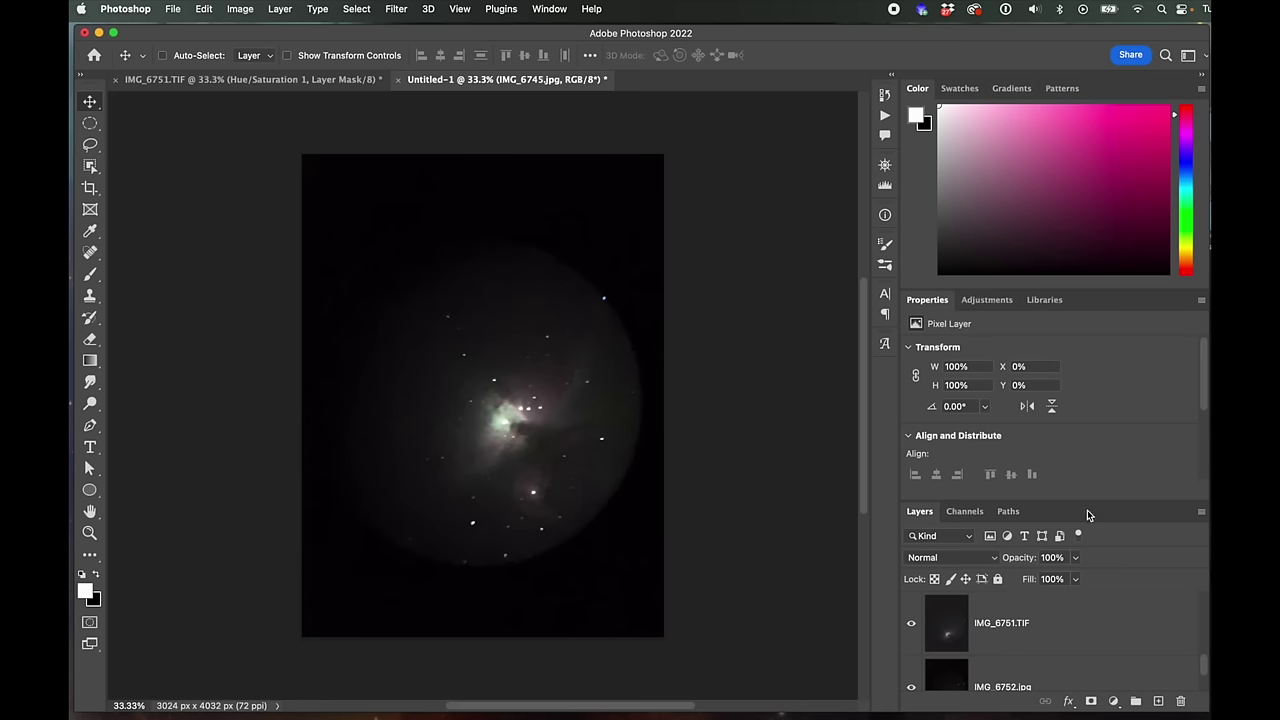
{"action": "left_click_drag", "start_coordinate": [1086, 501], "coordinate": [1106, 280]}
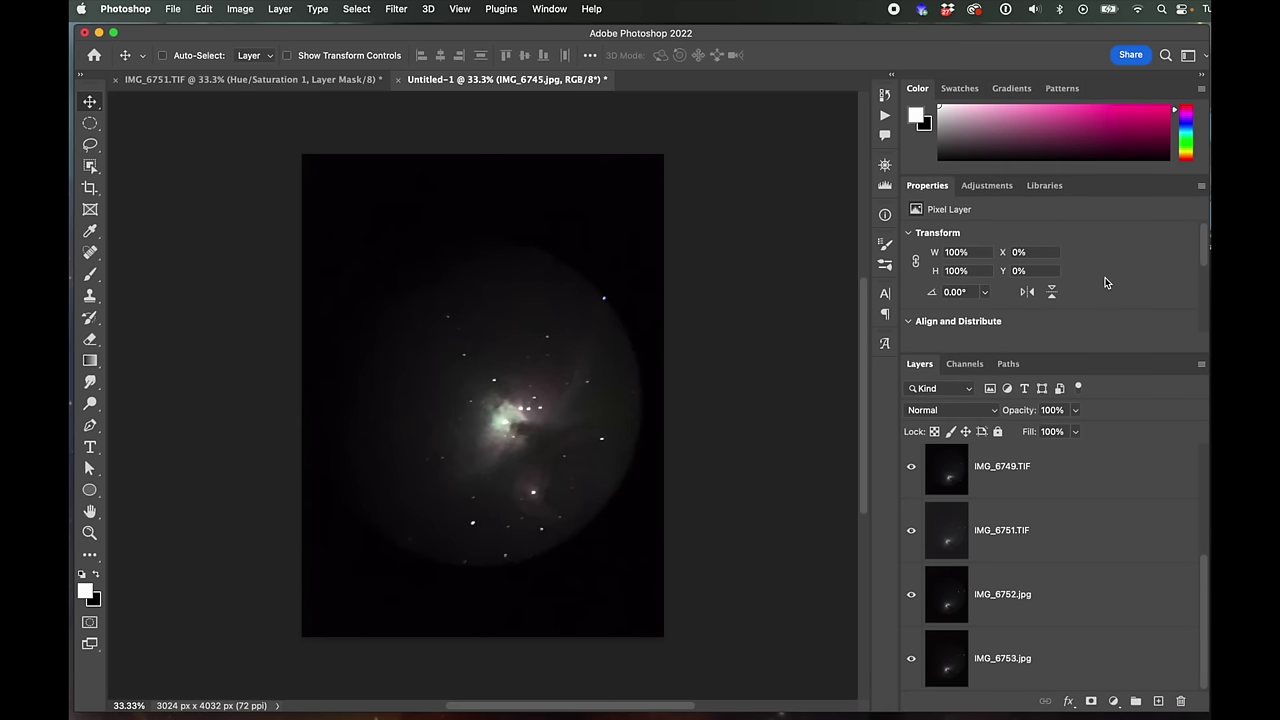
{"action": "left_click_drag", "start_coordinate": [1206, 613], "coordinate": [1206, 498]}
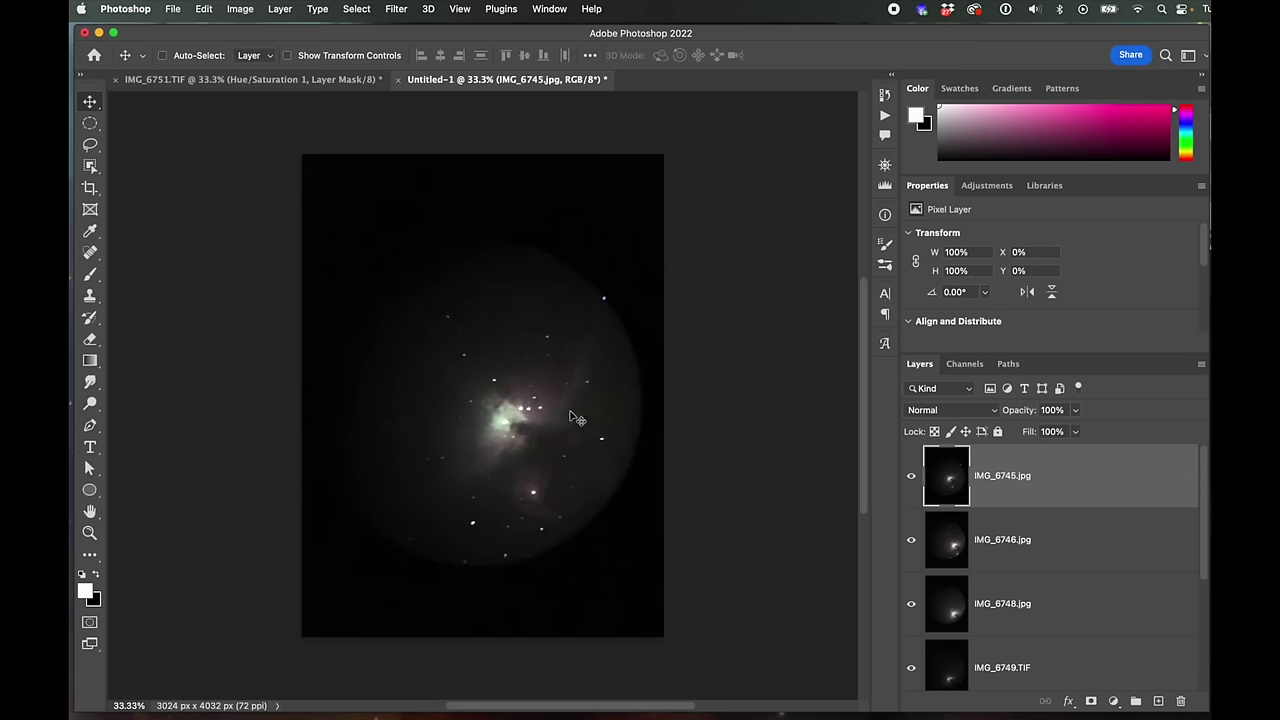
{"action": "left_click", "coordinate": [911, 479]}
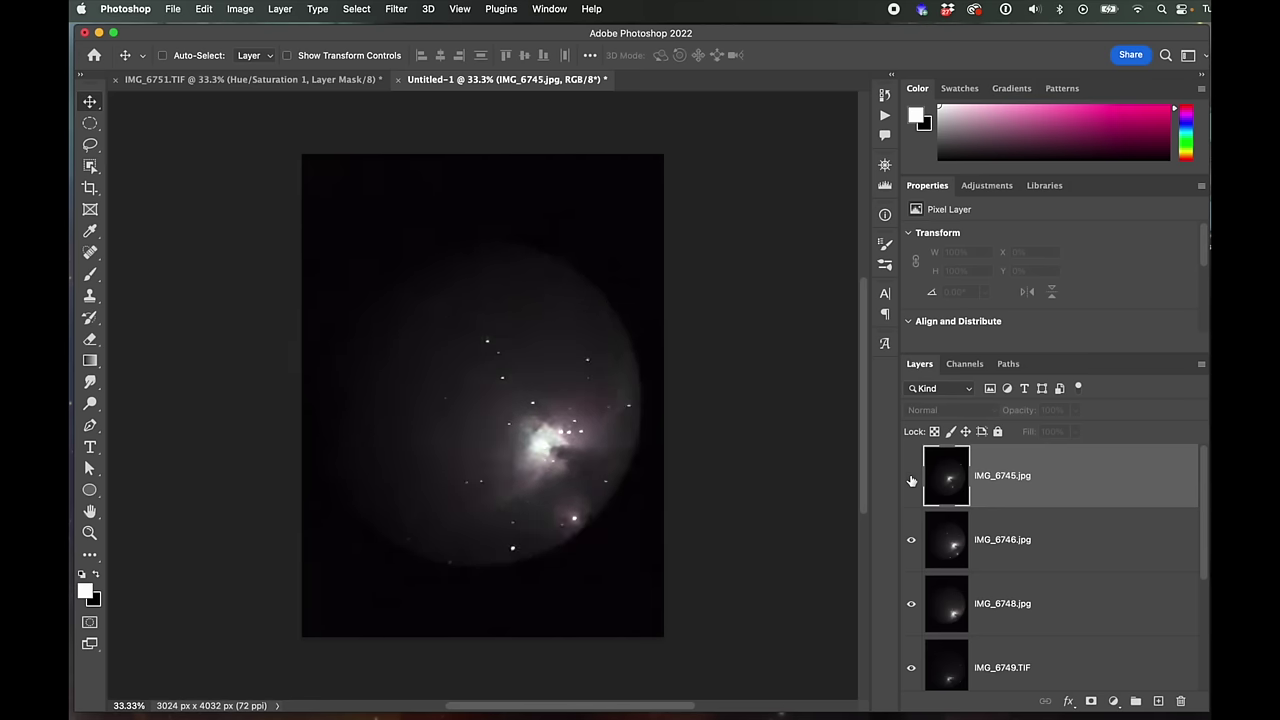
{"action": "left_click", "coordinate": [911, 480]}
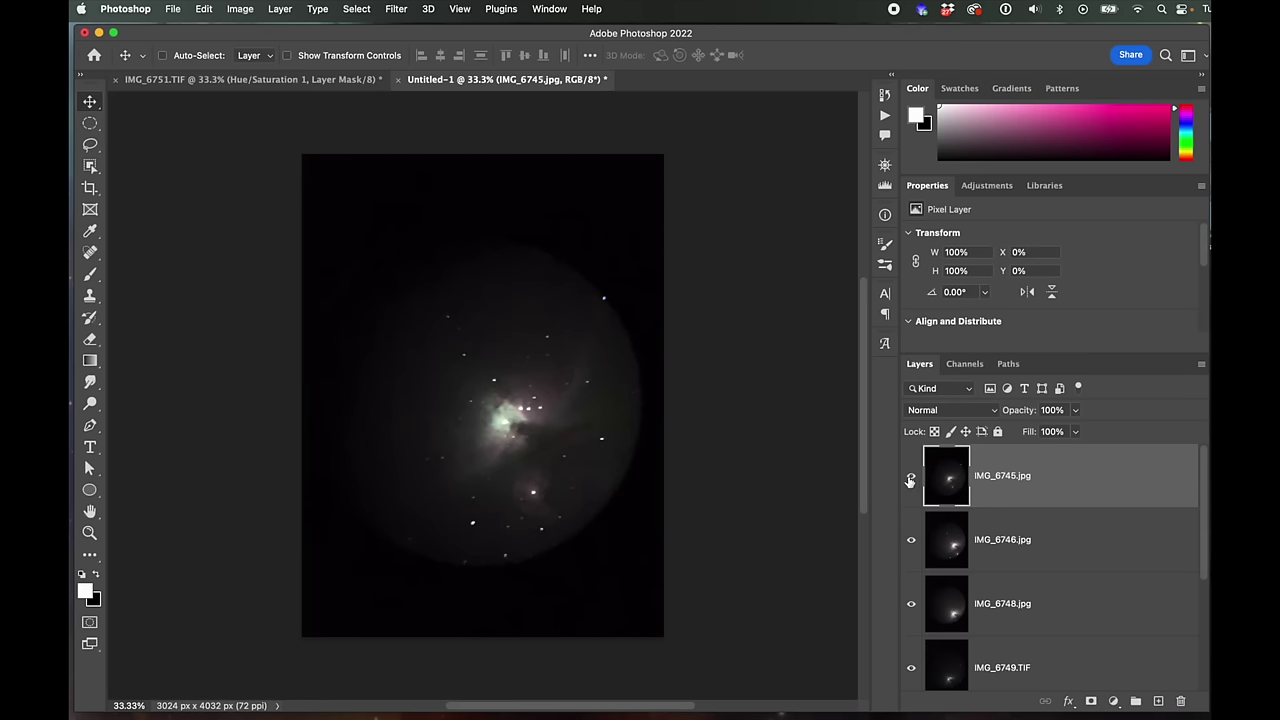
{"action": "left_click", "coordinate": [911, 480]}
{"action": "left_click", "coordinate": [911, 541]}
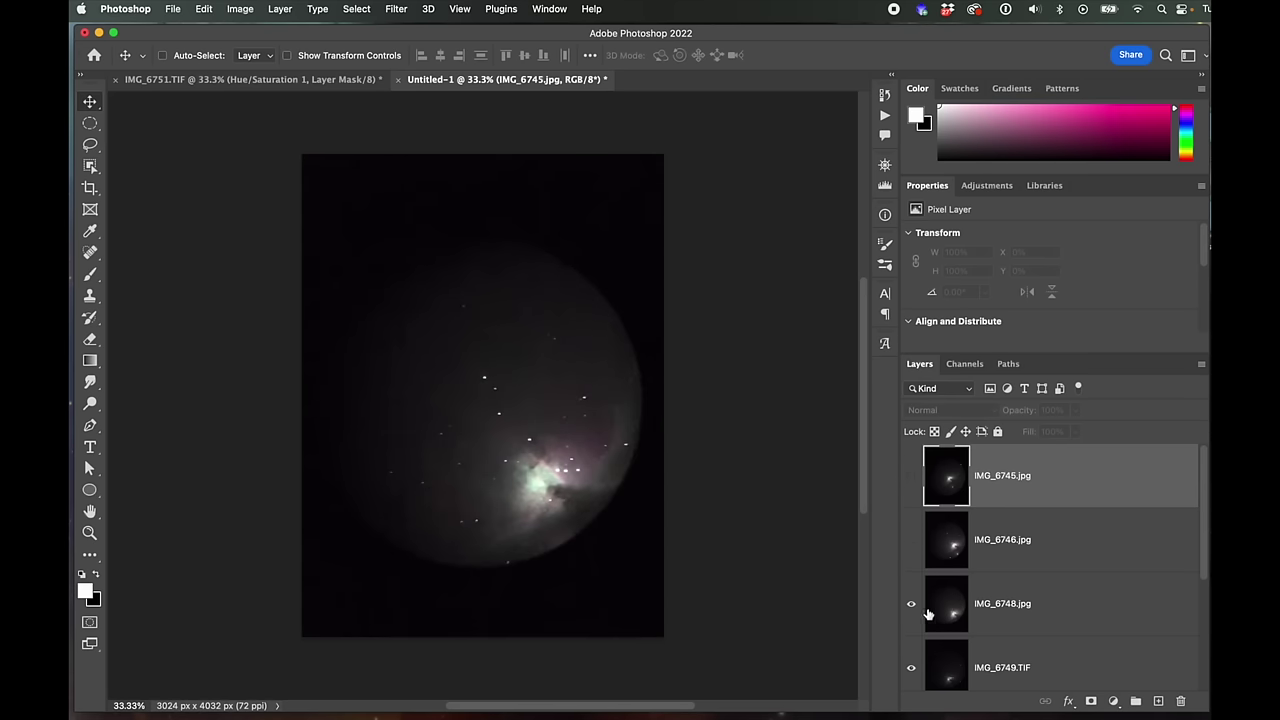
{"action": "left_click", "coordinate": [911, 541]}
{"action": "left_click", "coordinate": [911, 479]}
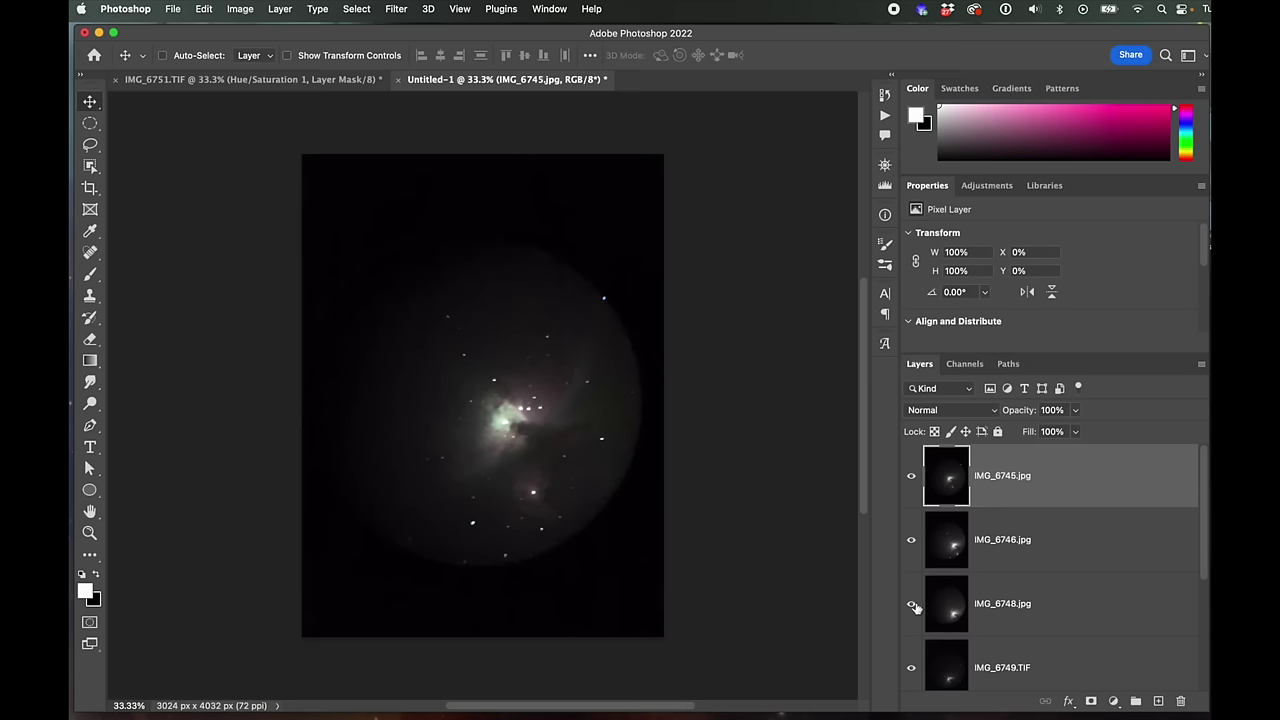
{"action": "left_click", "coordinate": [911, 478]}
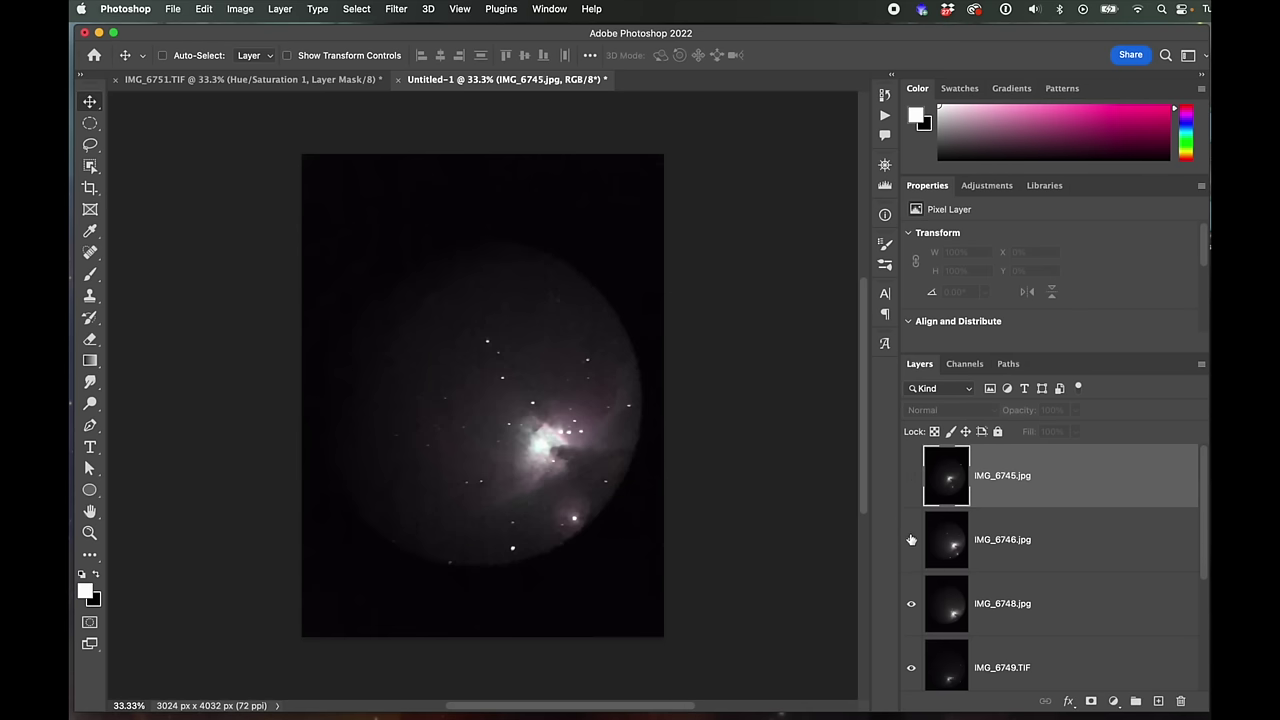
{"action": "left_click", "coordinate": [911, 540]}
{"action": "left_click", "coordinate": [911, 540]}
{"action": "left_click", "coordinate": [910, 476]}
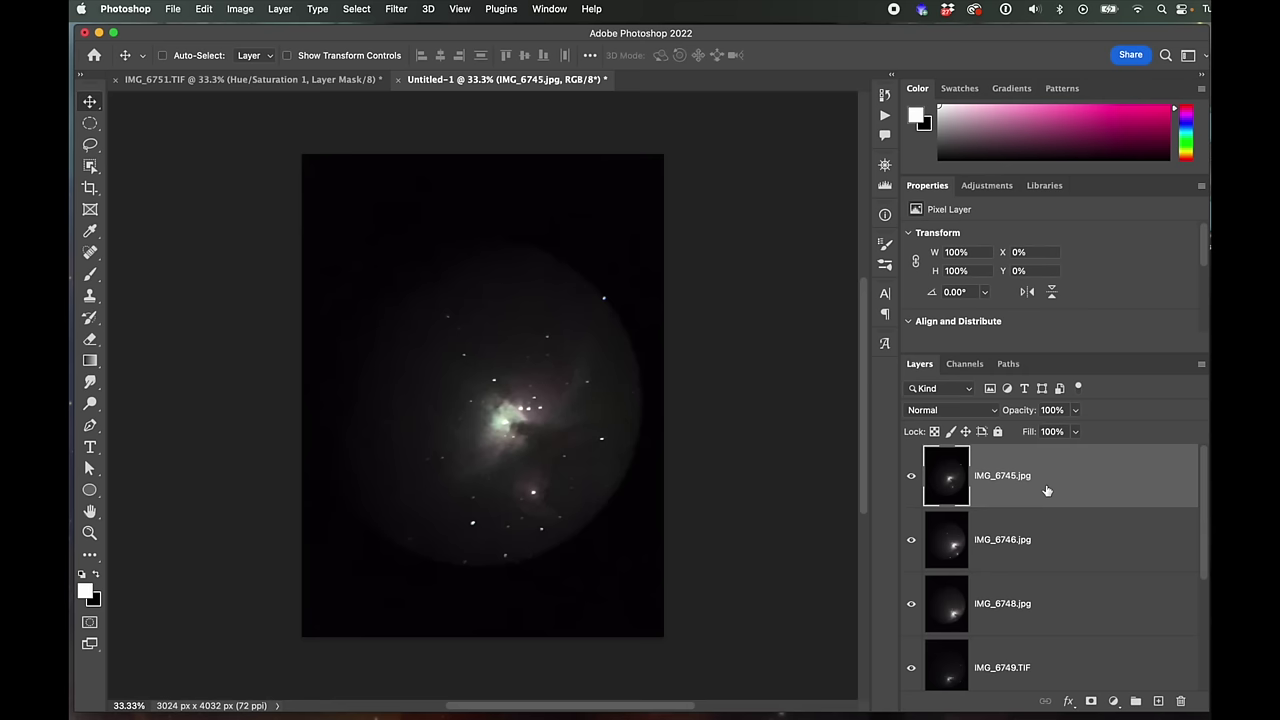
{"action": "left_click", "coordinate": [1076, 411]}
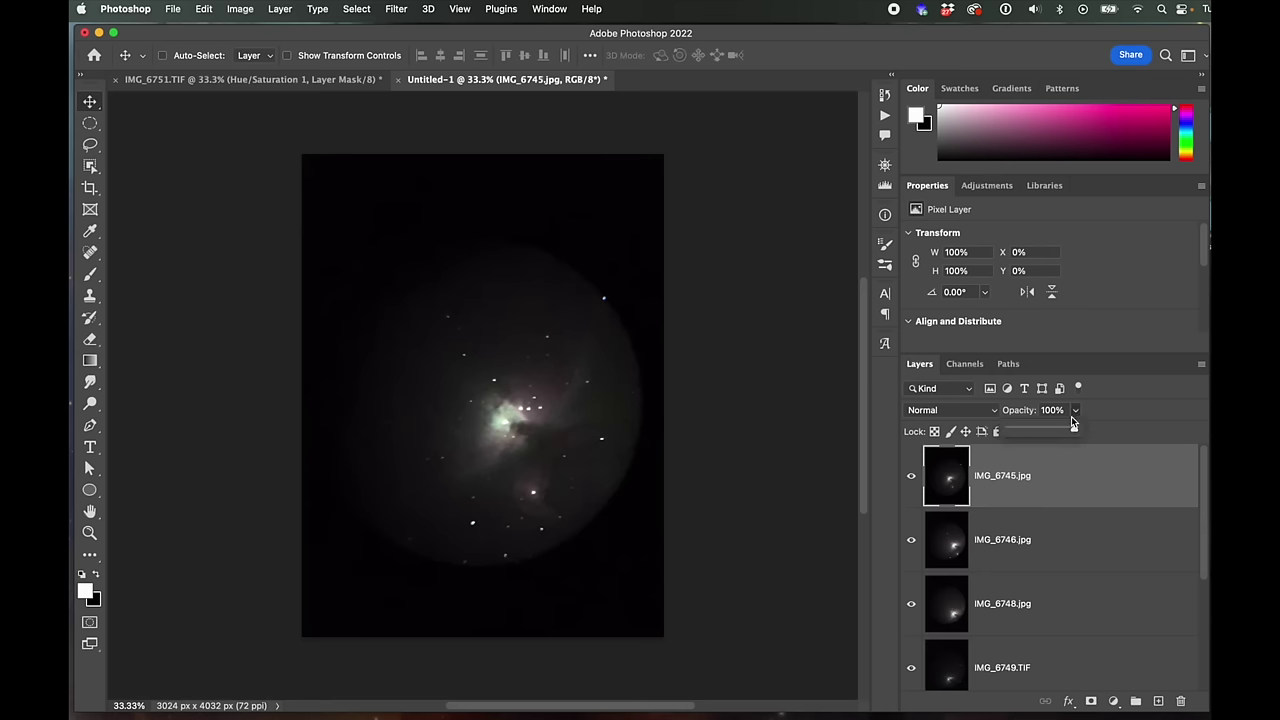
{"action": "left_click_drag", "start_coordinate": [1052, 430], "coordinate": [1047, 430]}
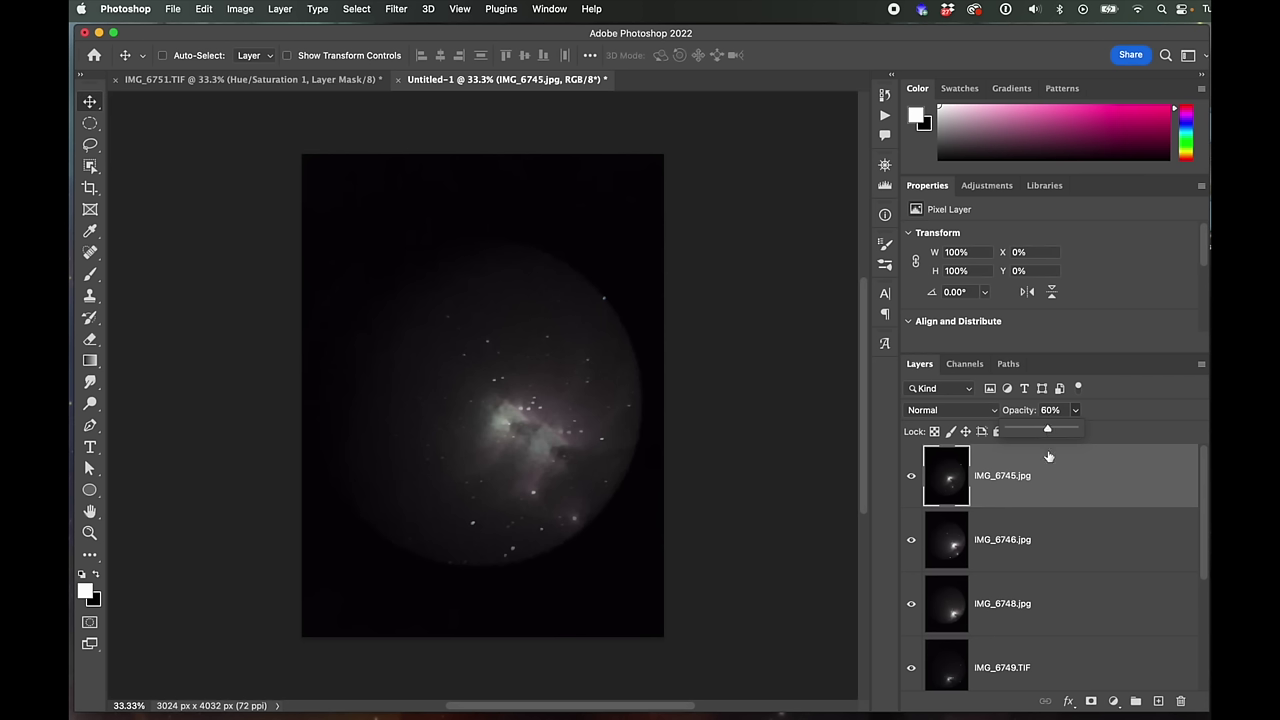
{"action": "left_click_drag", "start_coordinate": [1048, 457], "coordinate": [1050, 485]}
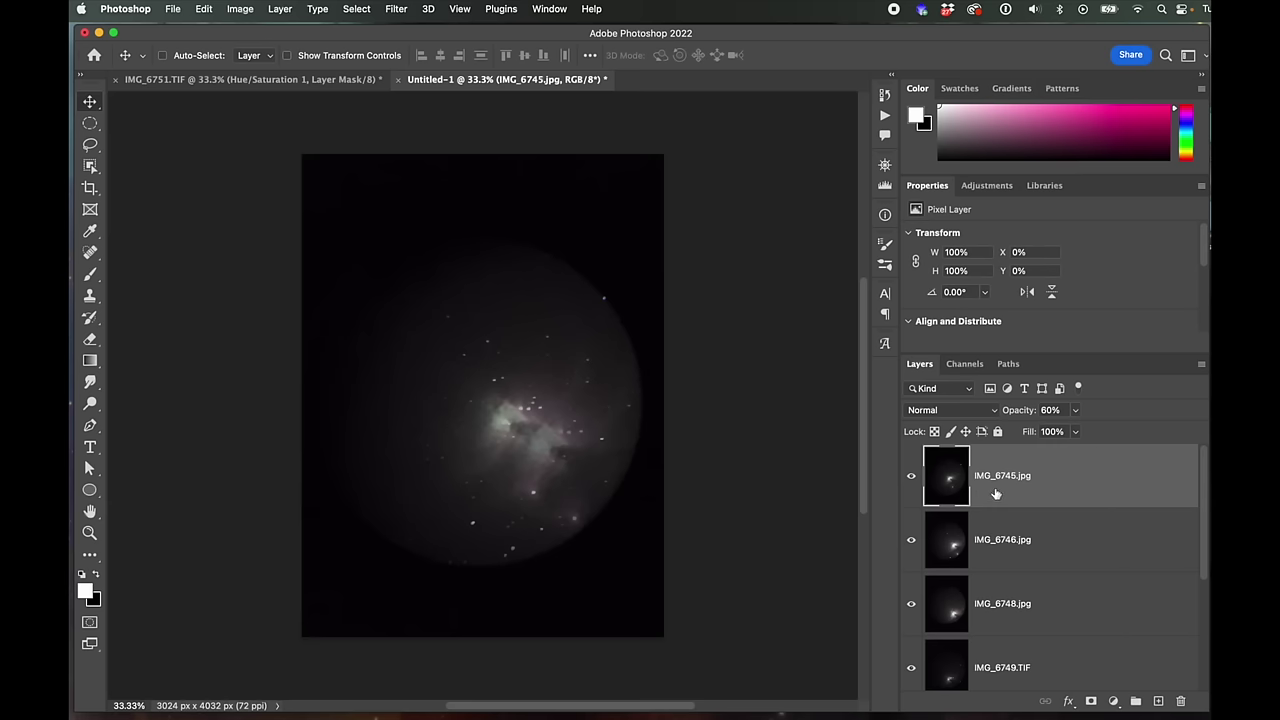
{"action": "key", "text": "0"}
{"action": "scroll", "coordinate": [677, 427], "scroll_direction": "up", "scroll_amount": 2}
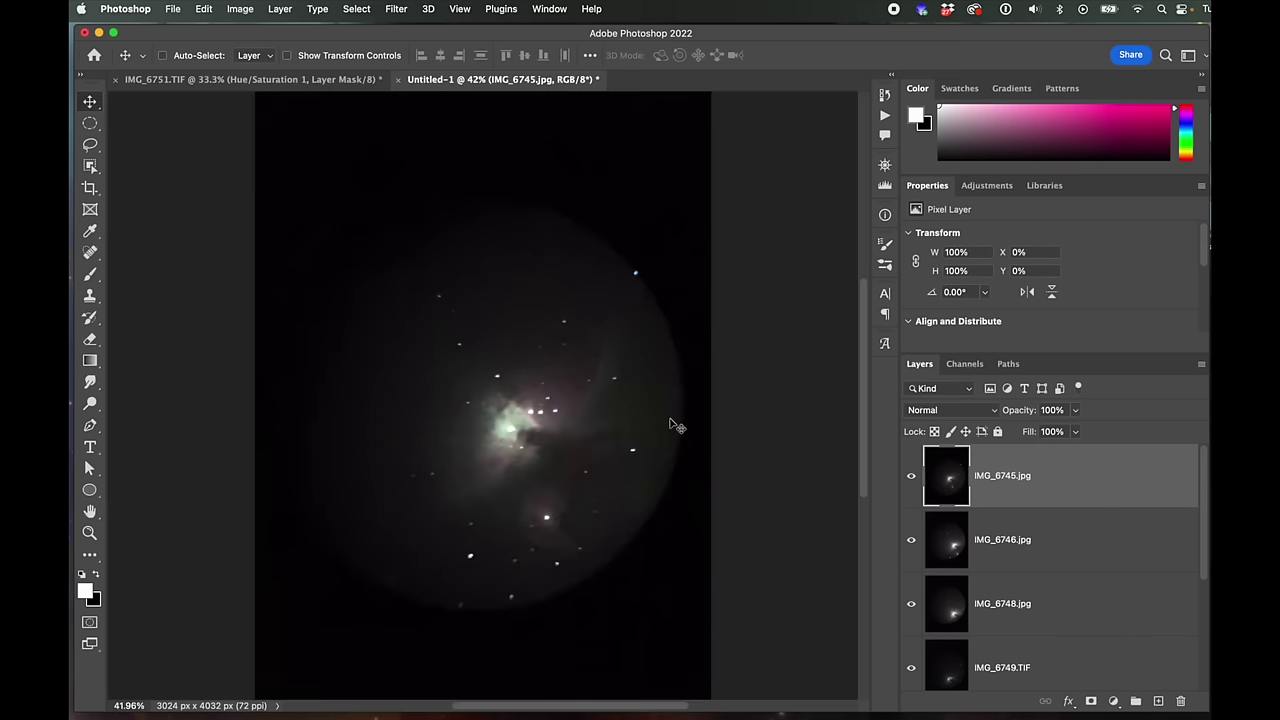
{"action": "left_click", "coordinate": [910, 477]}
{"action": "left_click", "coordinate": [910, 477]}
{"action": "left_click", "coordinate": [911, 478]}
{"action": "left_click", "coordinate": [911, 478]}
{"action": "scroll", "coordinate": [1196, 564], "scroll_direction": "down", "scroll_amount": 5}
{"action": "scroll", "coordinate": [1183, 494], "scroll_direction": "up", "scroll_amount": 5}
{"action": "left_click_drag", "start_coordinate": [1200, 470], "coordinate": [1187, 716]}
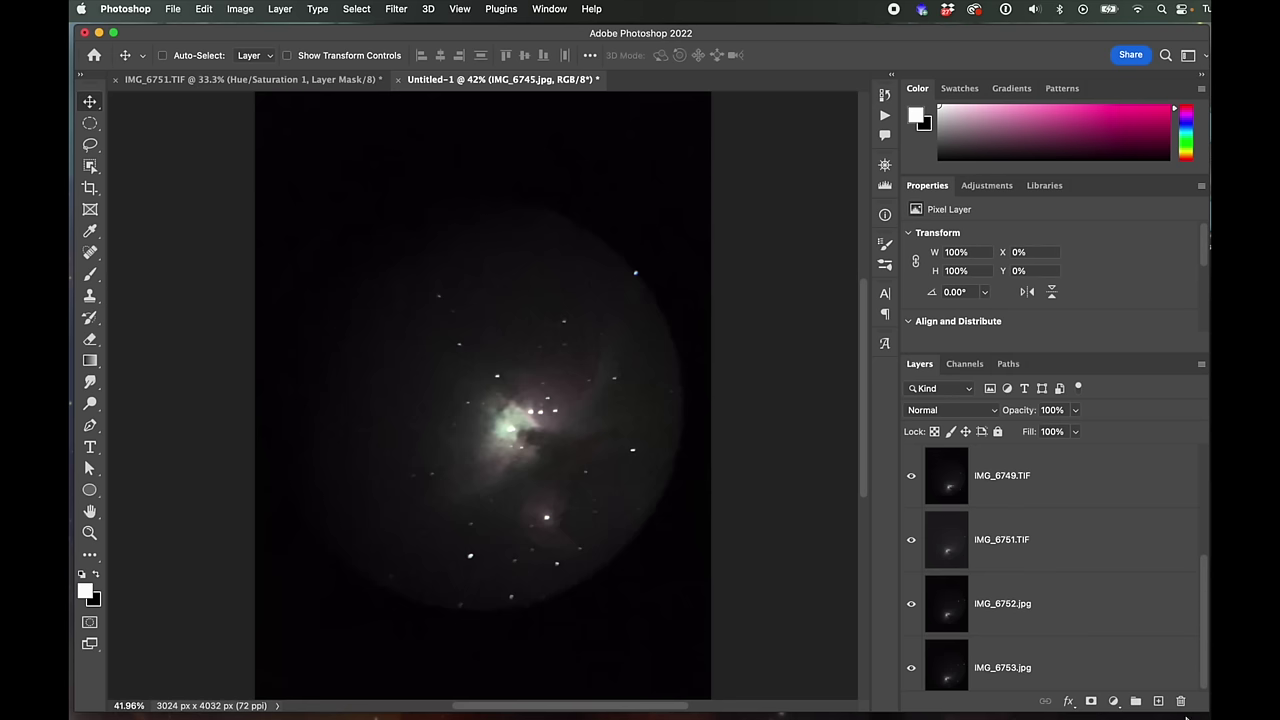
Solo IMG_6753, blink IMG_6752 over it to compare stars, and leave IMG_6752 selected and visible
{"action": "left_click", "coordinate": [911, 671], "text": "alt"}
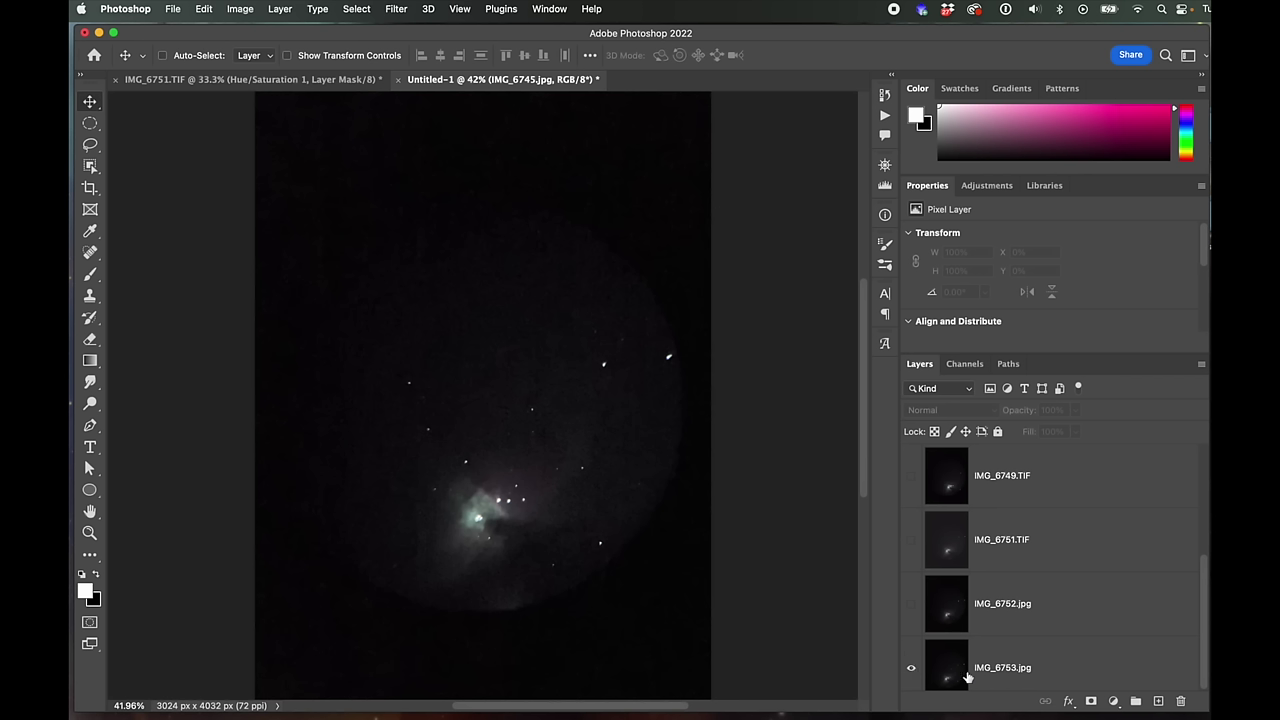
{"action": "left_click", "coordinate": [1064, 670]}
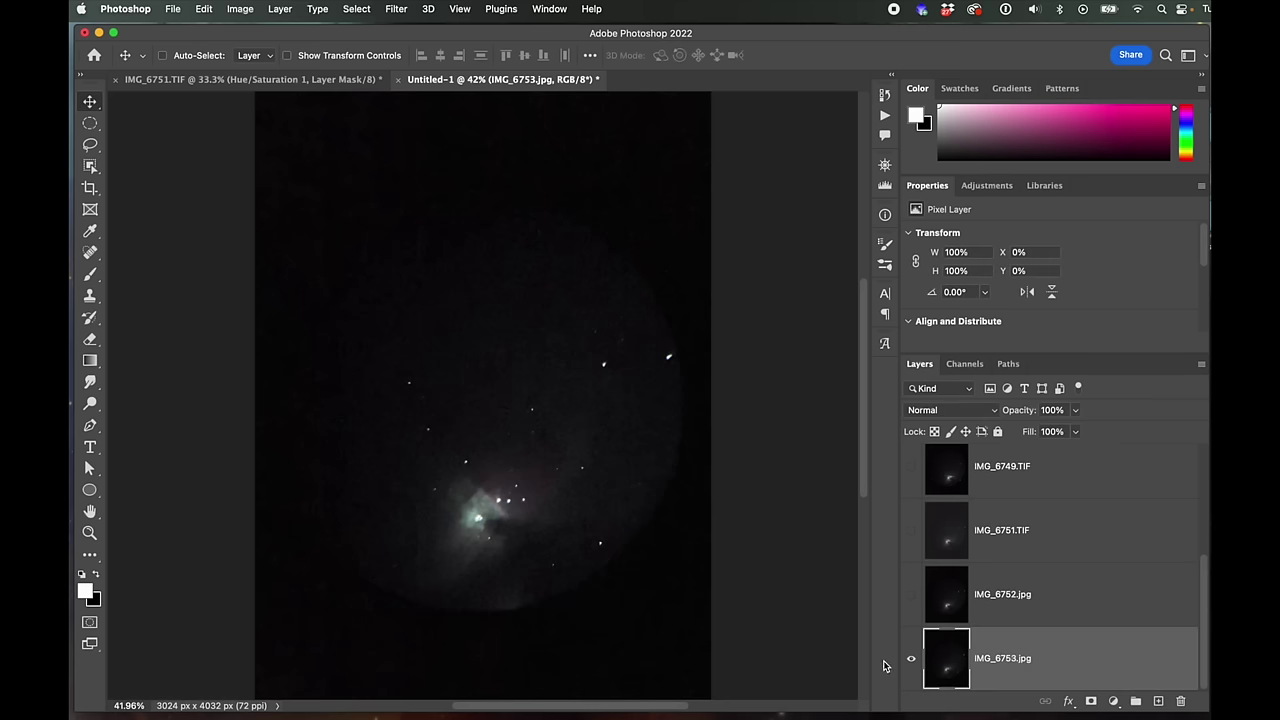
{"action": "left_click", "coordinate": [912, 597]}
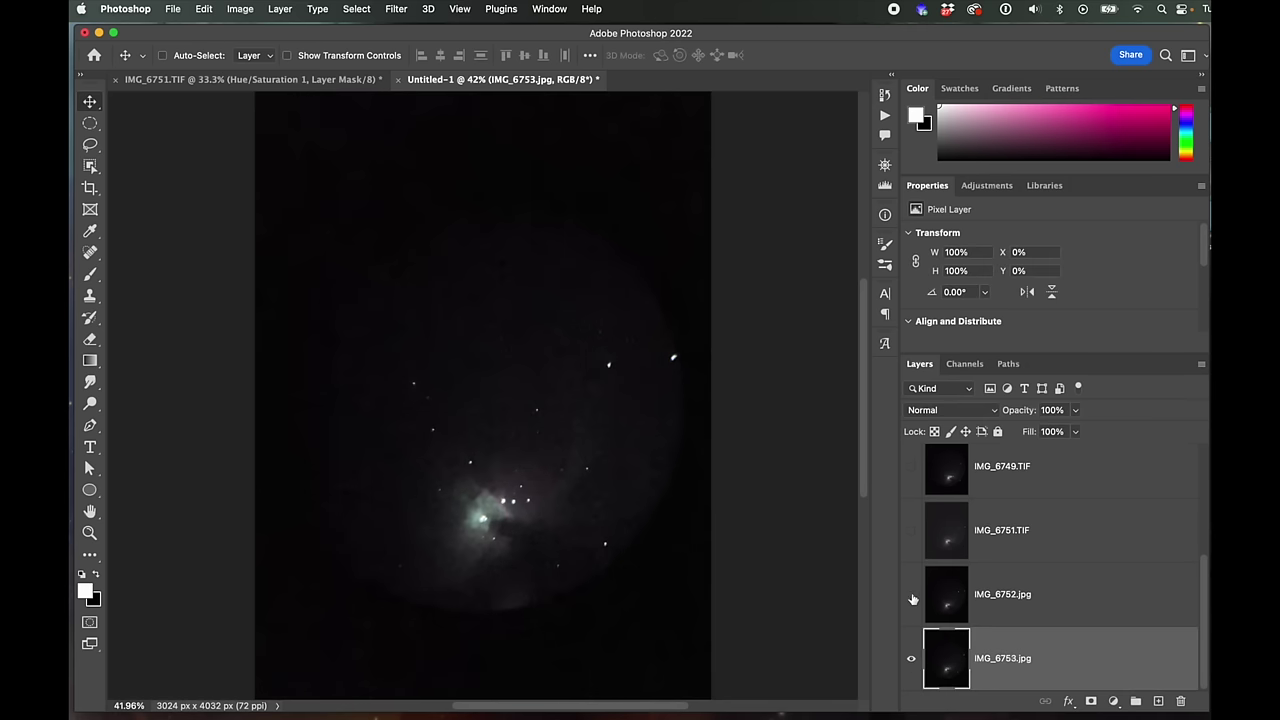
{"action": "left_click", "coordinate": [912, 597]}
{"action": "left_click", "coordinate": [912, 597]}
{"action": "left_click", "coordinate": [912, 597]}
{"action": "left_click", "coordinate": [912, 597]}
{"action": "left_click", "coordinate": [912, 597]}
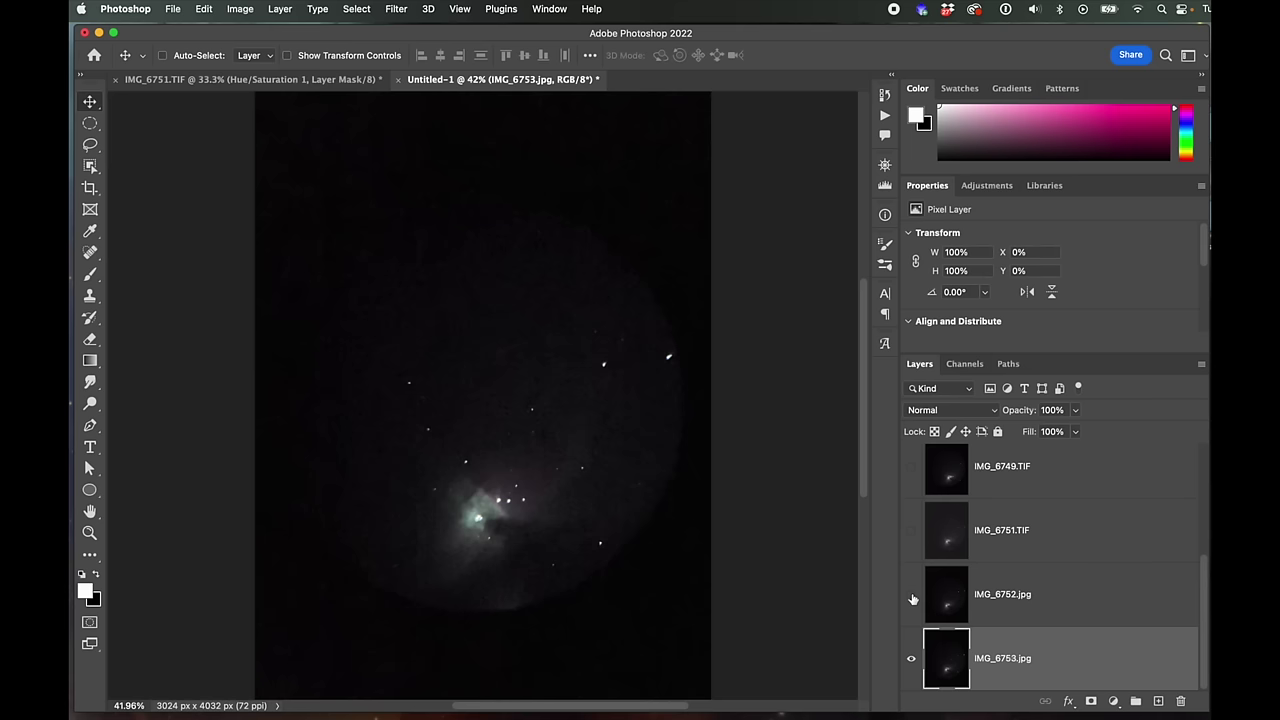
{"action": "left_click", "coordinate": [1050, 598]}
{"action": "left_click", "coordinate": [912, 597]}
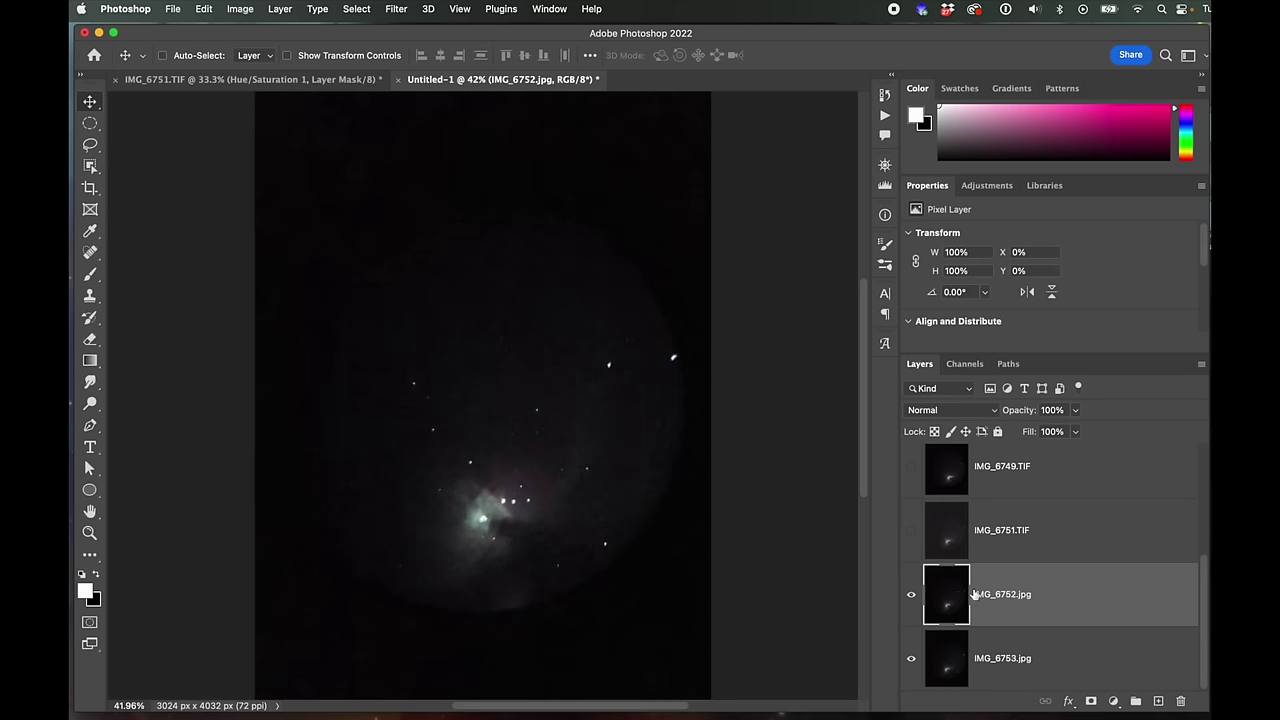
{"action": "left_click", "coordinate": [1075, 410]}
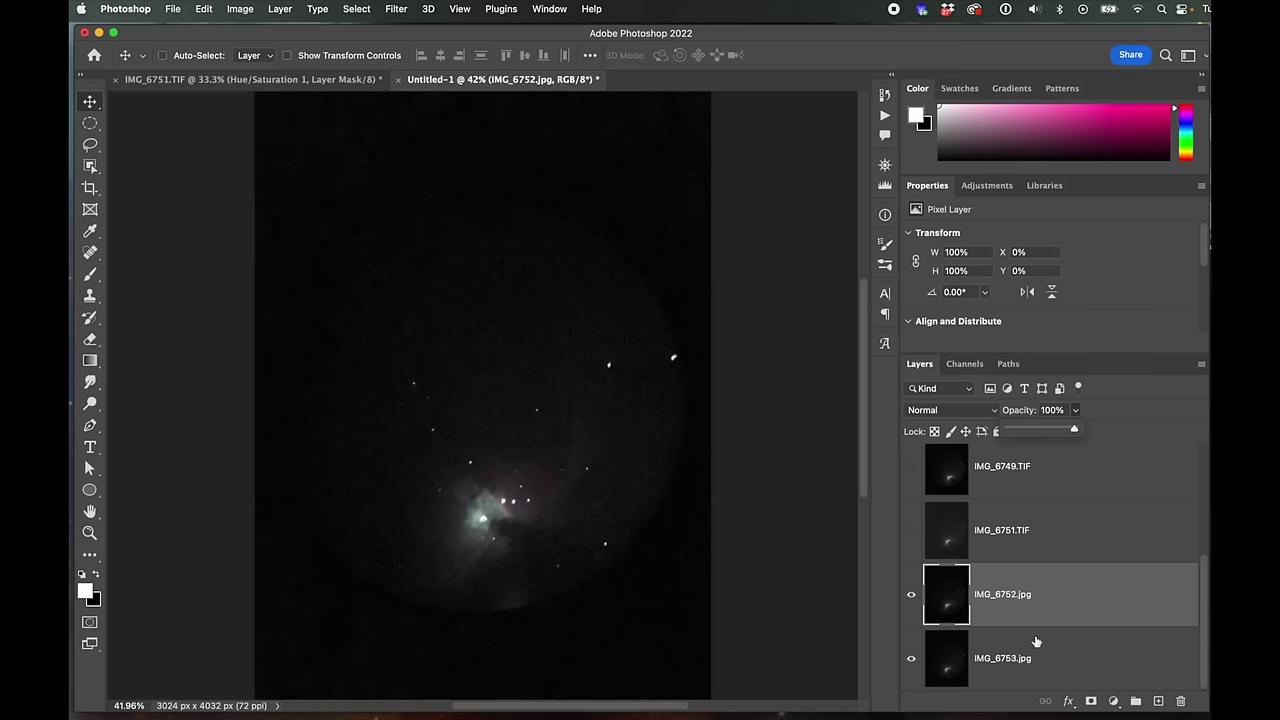
Set IMG_6752 to 50% opacity and drag it to X -1.36%, Y 0.97% over IMG_6753
{"action": "left_click_drag", "start_coordinate": [1059, 431], "coordinate": [1042, 430]}
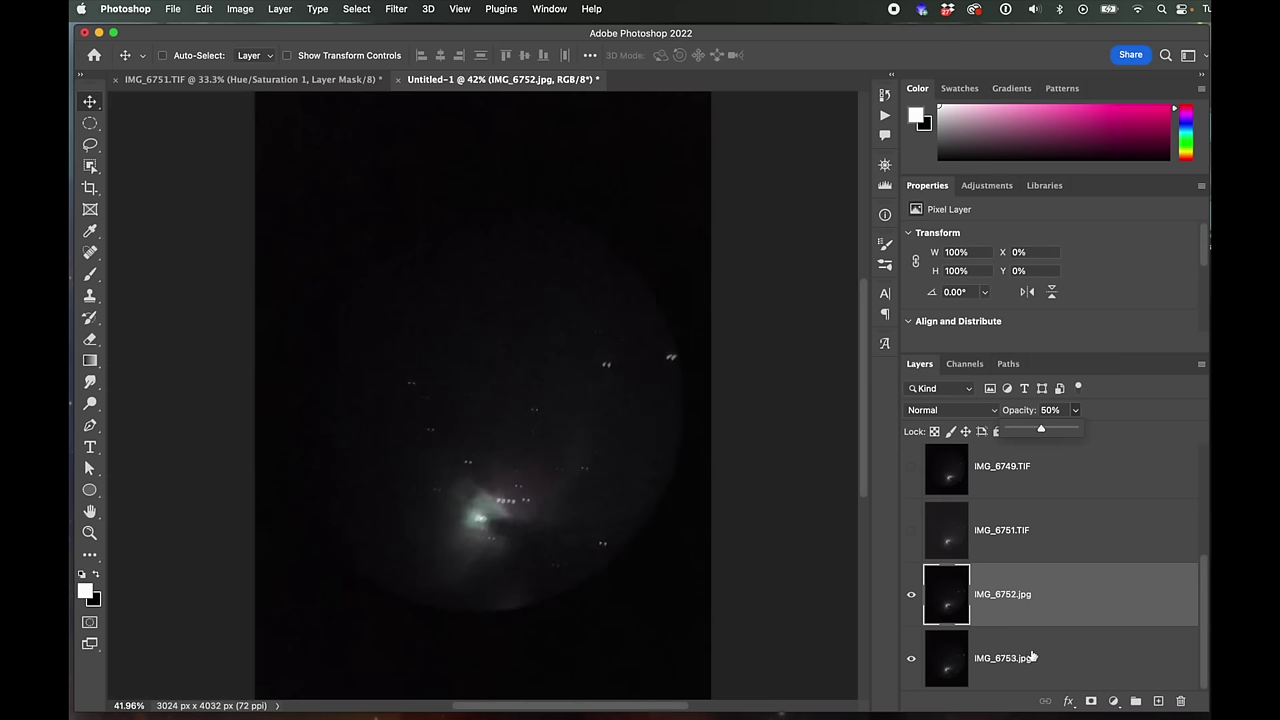
{"action": "mouse_move", "coordinate": [550, 538]}
{"action": "left_mouse_down"}
{"action": "mouse_move", "coordinate": [563, 537]}
{"action": "mouse_move", "coordinate": [525, 540]}
{"action": "mouse_move", "coordinate": [552, 532]}
{"action": "left_mouse_up"}
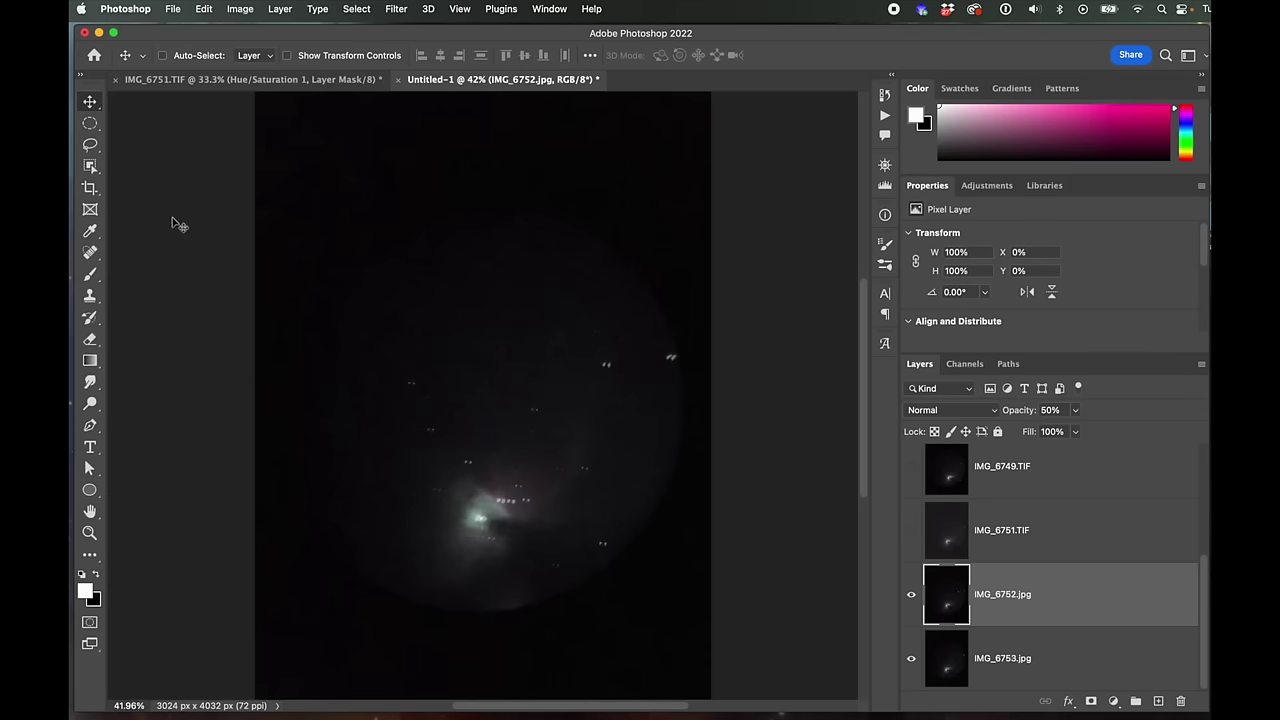
{"action": "mouse_move", "coordinate": [535, 466]}
{"action": "left_mouse_down"}
{"action": "mouse_move", "coordinate": [499, 459]}
{"action": "mouse_move", "coordinate": [532, 466]}
{"action": "left_mouse_up"}
{"action": "mouse_move", "coordinate": [534, 457]}
{"action": "left_mouse_down"}
{"action": "mouse_move", "coordinate": [516, 454]}
{"action": "mouse_move", "coordinate": [536, 452]}
{"action": "mouse_move", "coordinate": [521, 424]}
{"action": "mouse_move", "coordinate": [523, 472]}
{"action": "mouse_move", "coordinate": [521, 443]}
{"action": "mouse_move", "coordinate": [524, 460]}
{"action": "mouse_move", "coordinate": [504, 459]}
{"action": "mouse_move", "coordinate": [524, 459]}
{"action": "left_mouse_up"}
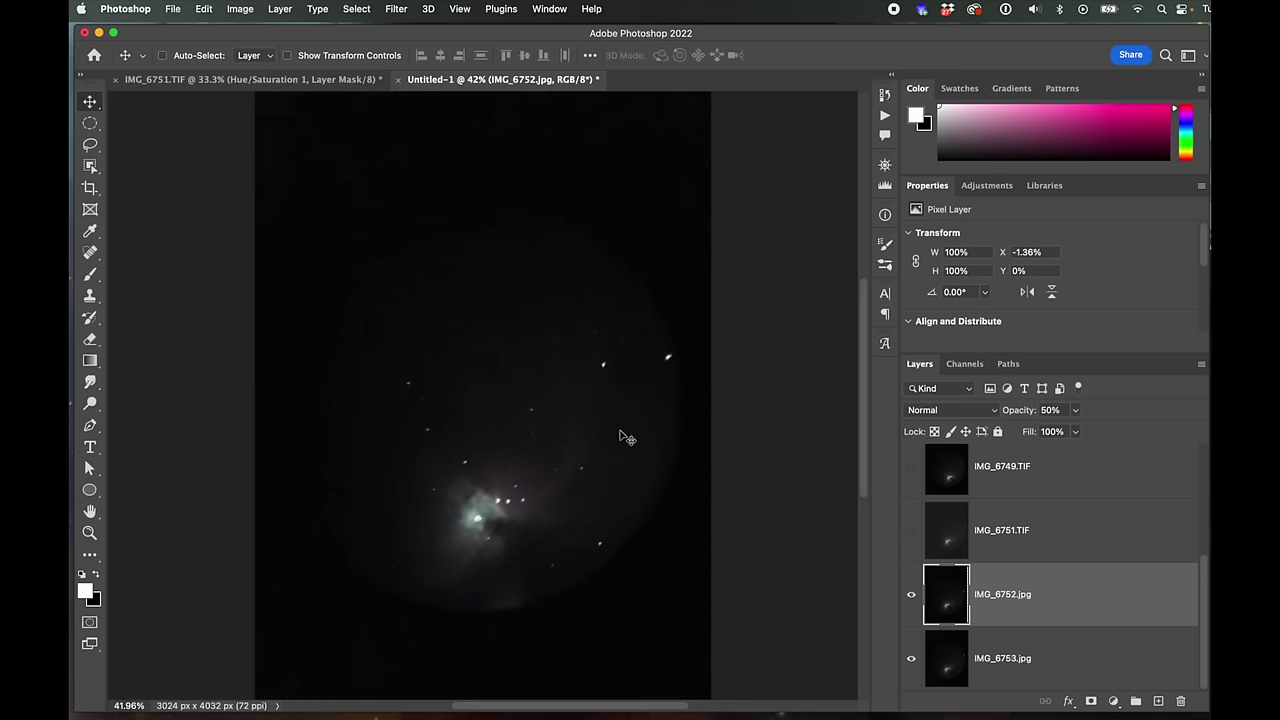
{"action": "mouse_move", "coordinate": [606, 441]}
{"action": "left_mouse_down"}
{"action": "mouse_move", "coordinate": [603, 428]}
{"action": "mouse_move", "coordinate": [603, 449]}
{"action": "left_mouse_up"}
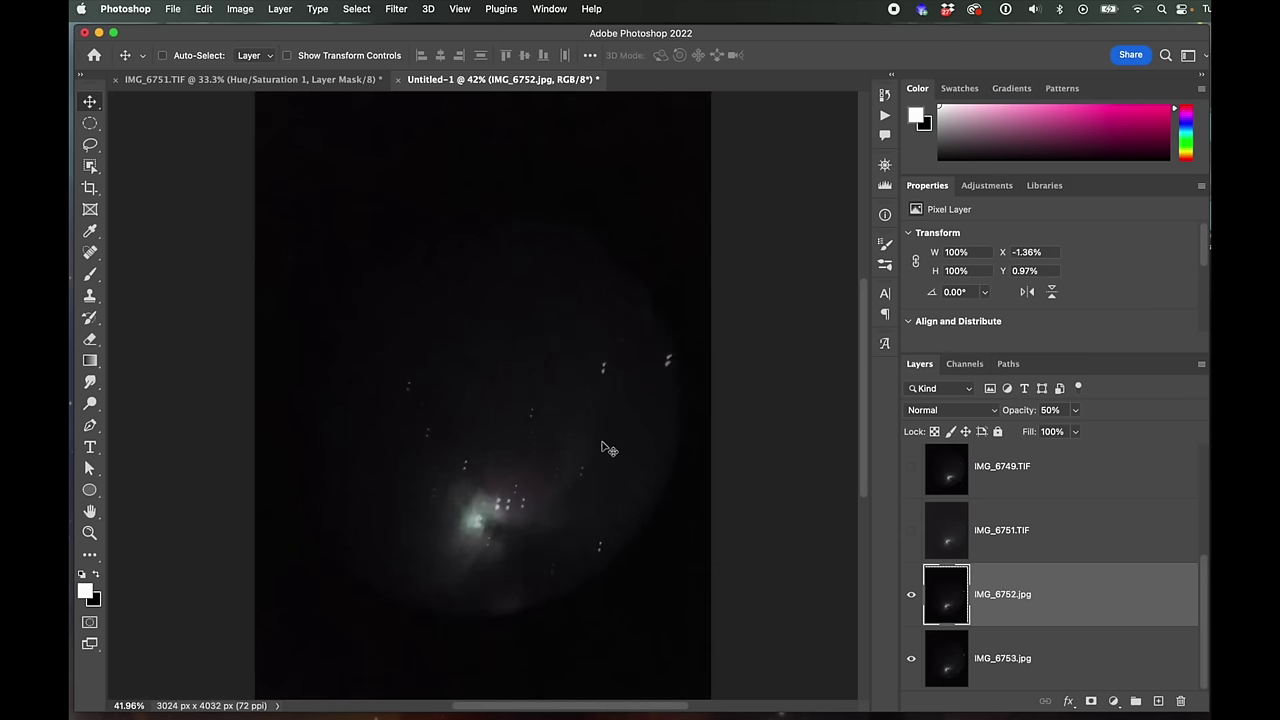
{"action": "key", "text": "super"}
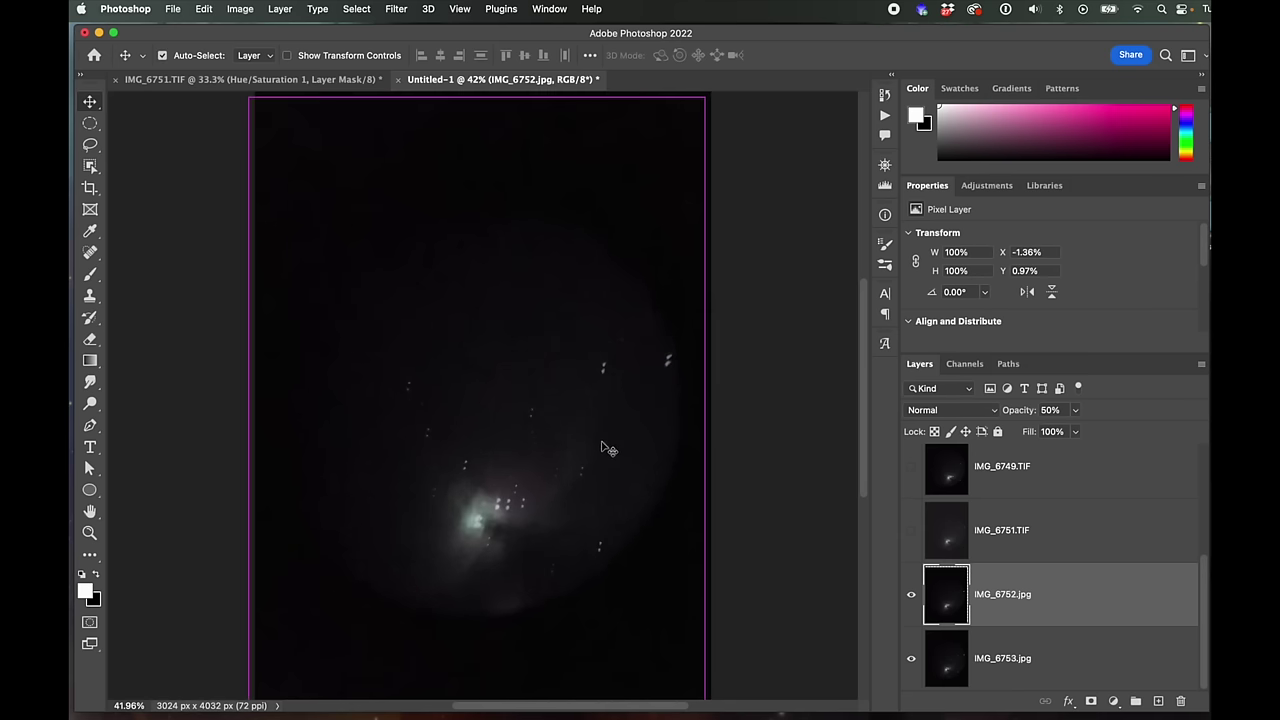
At 100% zoom, shift IMG_6752.jpg by dragging and arrow nudges toward star alignment
{"action": "key", "text": "super+1"}
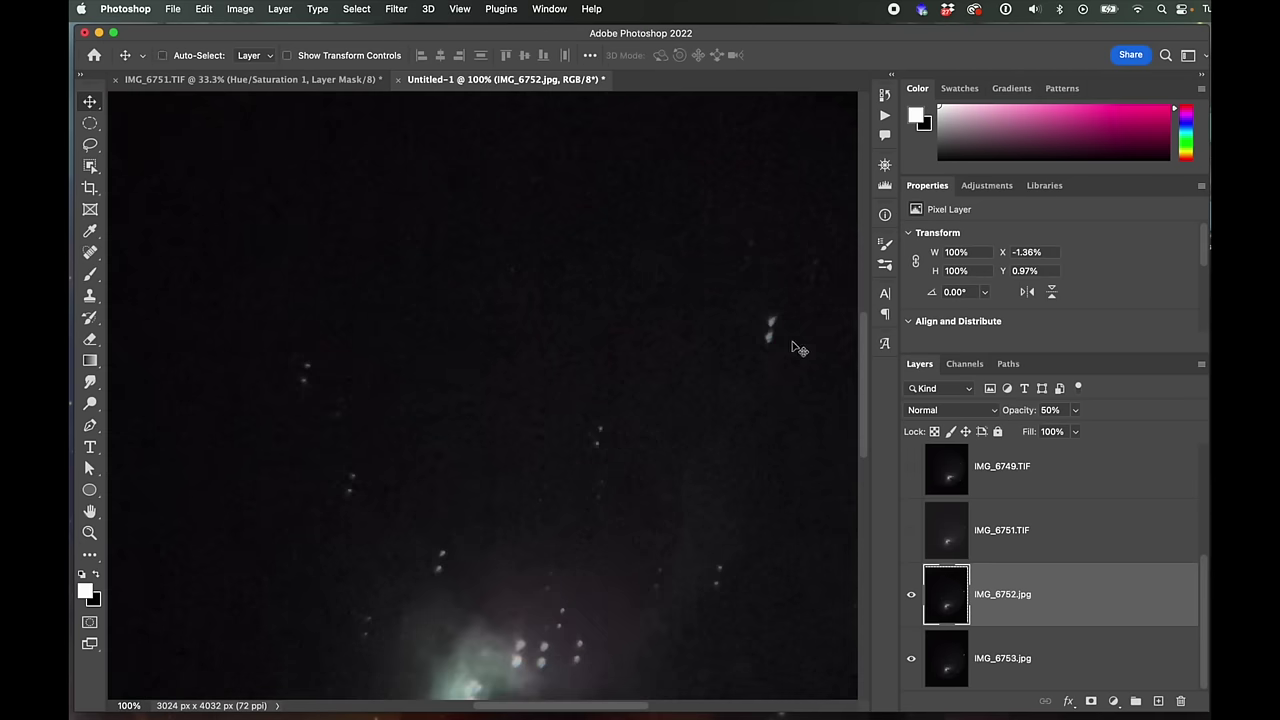
{"action": "left_click_drag", "start_coordinate": [859, 376], "coordinate": [861, 439]}
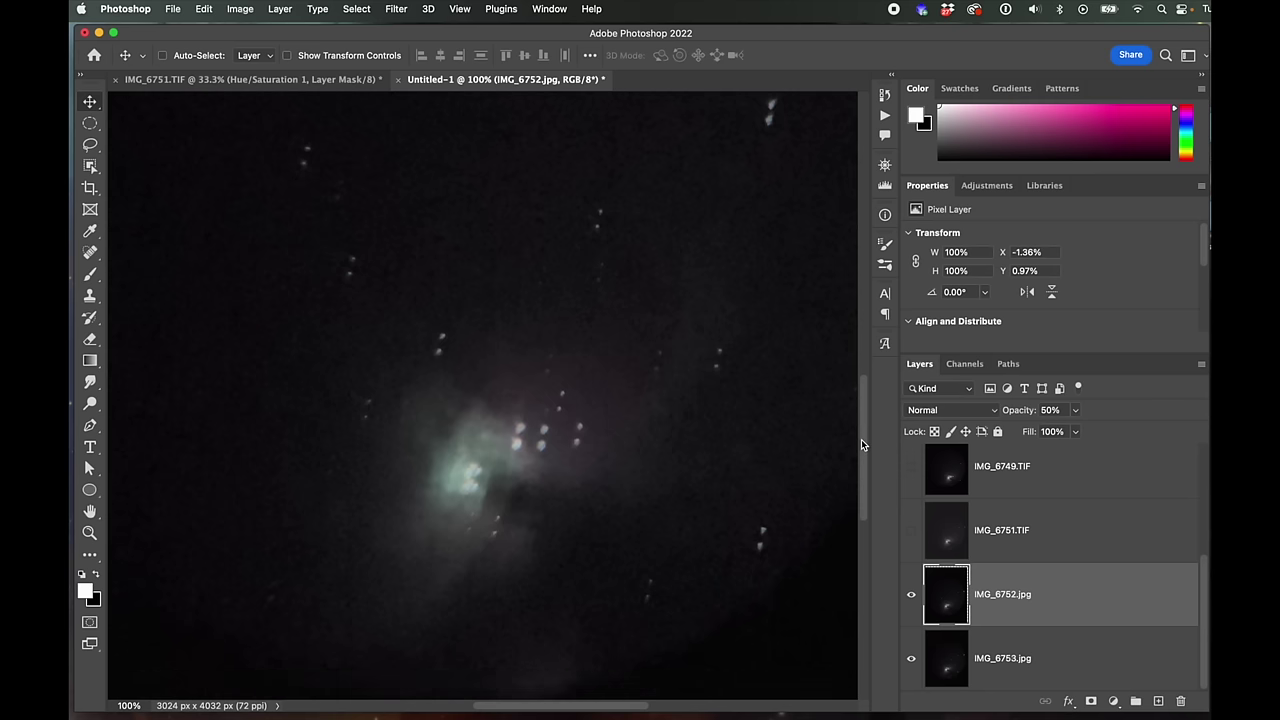
{"action": "mouse_move", "coordinate": [566, 466]}
{"action": "left_mouse_down"}
{"action": "mouse_move", "coordinate": [554, 459]}
{"action": "mouse_move", "coordinate": [570, 450]}
{"action": "mouse_move", "coordinate": [577, 465]}
{"action": "mouse_move", "coordinate": [570, 445]}
{"action": "mouse_move", "coordinate": [545, 448]}
{"action": "mouse_move", "coordinate": [566, 455]}
{"action": "mouse_move", "coordinate": [568, 443]}
{"action": "left_mouse_up"}
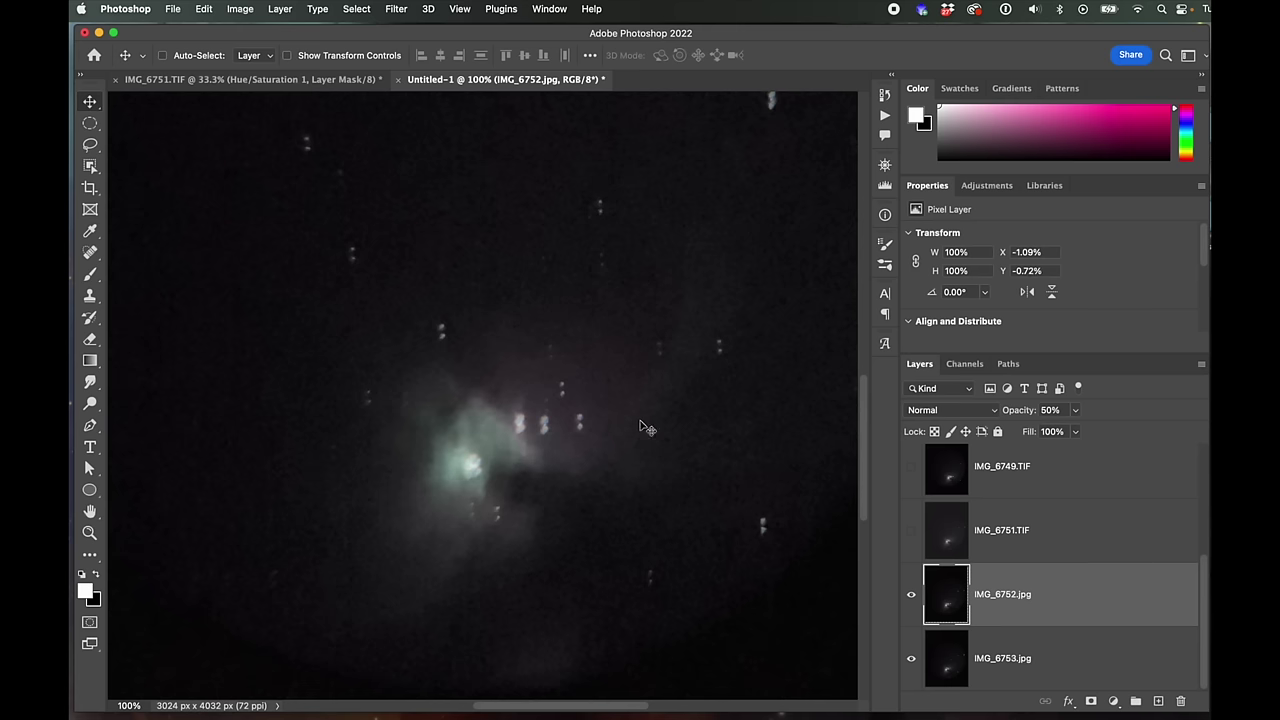
{"action": "key", "text": "Down"}
{"action": "key", "text": "Up"}
{"action": "key", "text": "Up"}
{"action": "key", "text": "Left"}
At 300% zoom, arrow-nudge IMG_6752.jpg until stars align at X -1.06%, Y -0.07%
{"action": "key", "text": "super+equal"}
{"action": "key", "text": "super+equal"}
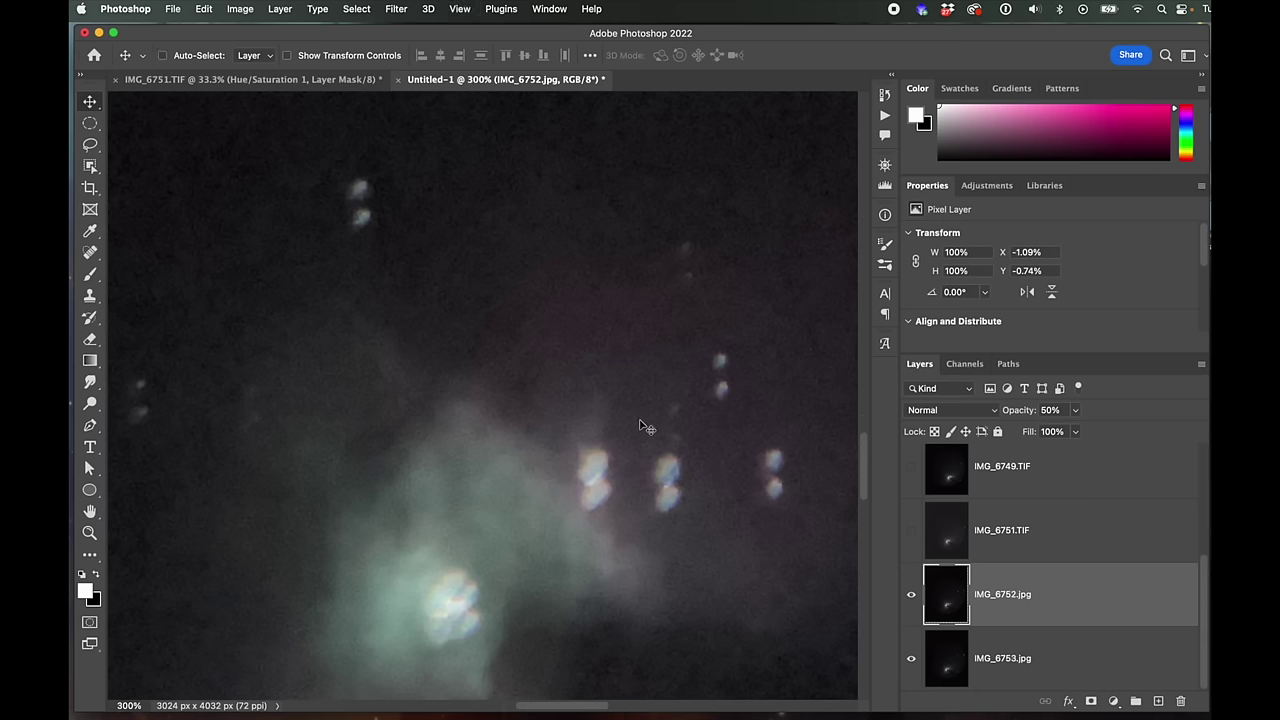
{"action": "key", "text": "Down"}
{"action": "key", "text": "Down"}
{"action": "key", "text": "Down"}
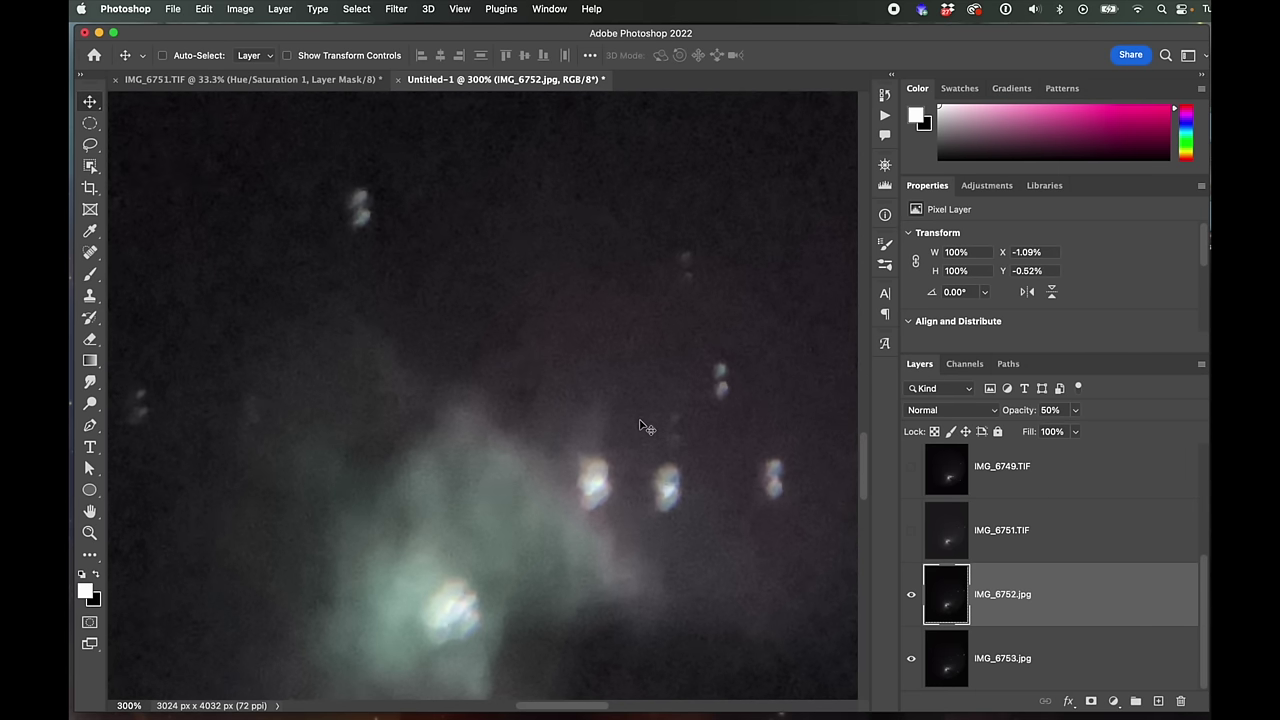
{"action": "key", "text": "Down"}
{"action": "key", "text": "Down"}
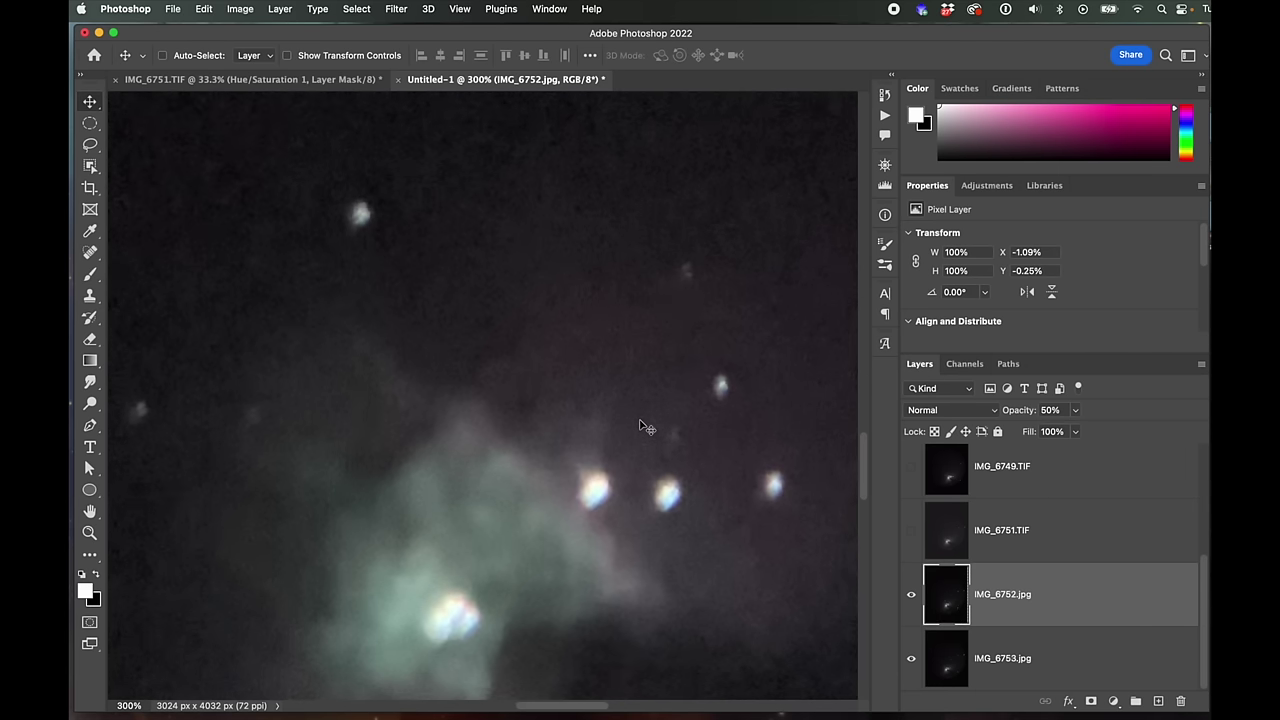
{"action": "key", "text": "Right"}
{"action": "key", "text": "Down"}
{"action": "key", "text": "Down"}
{"action": "key", "text": "Down"}
{"action": "key", "text": "Down"}
{"action": "key", "text": "Down"}
{"action": "key", "text": "Down"}
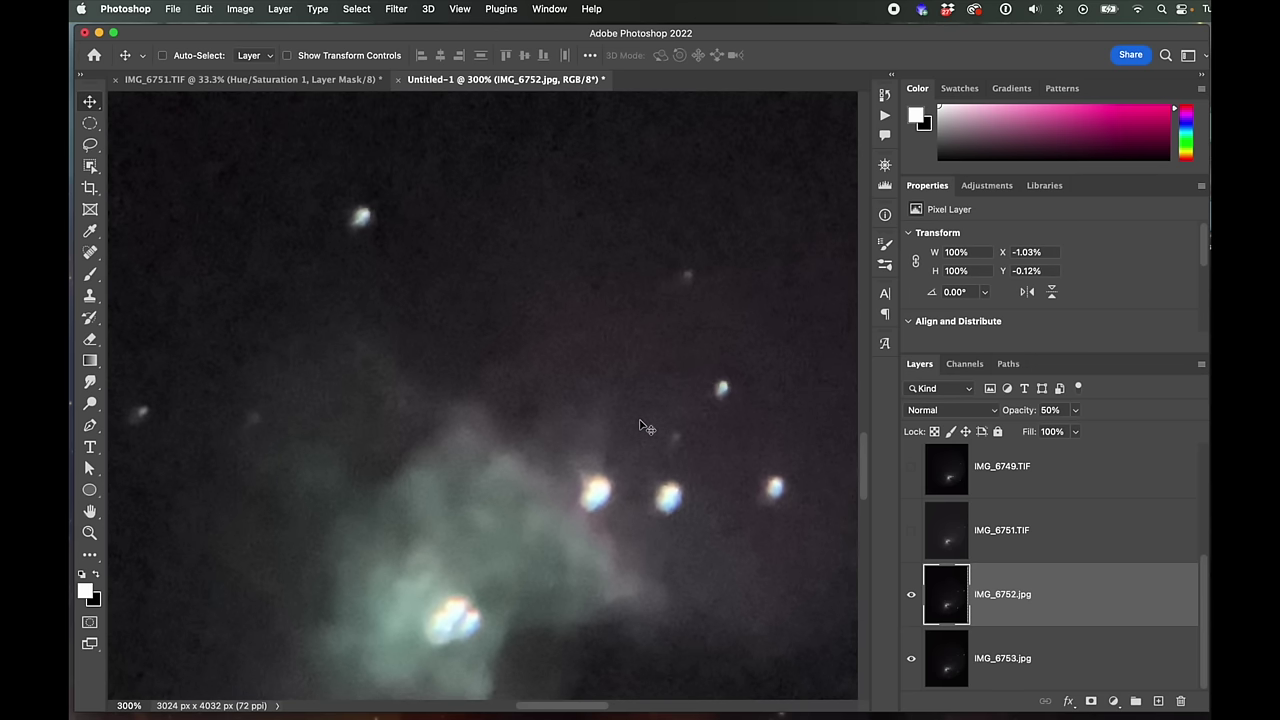
{"action": "key", "text": "Up"}
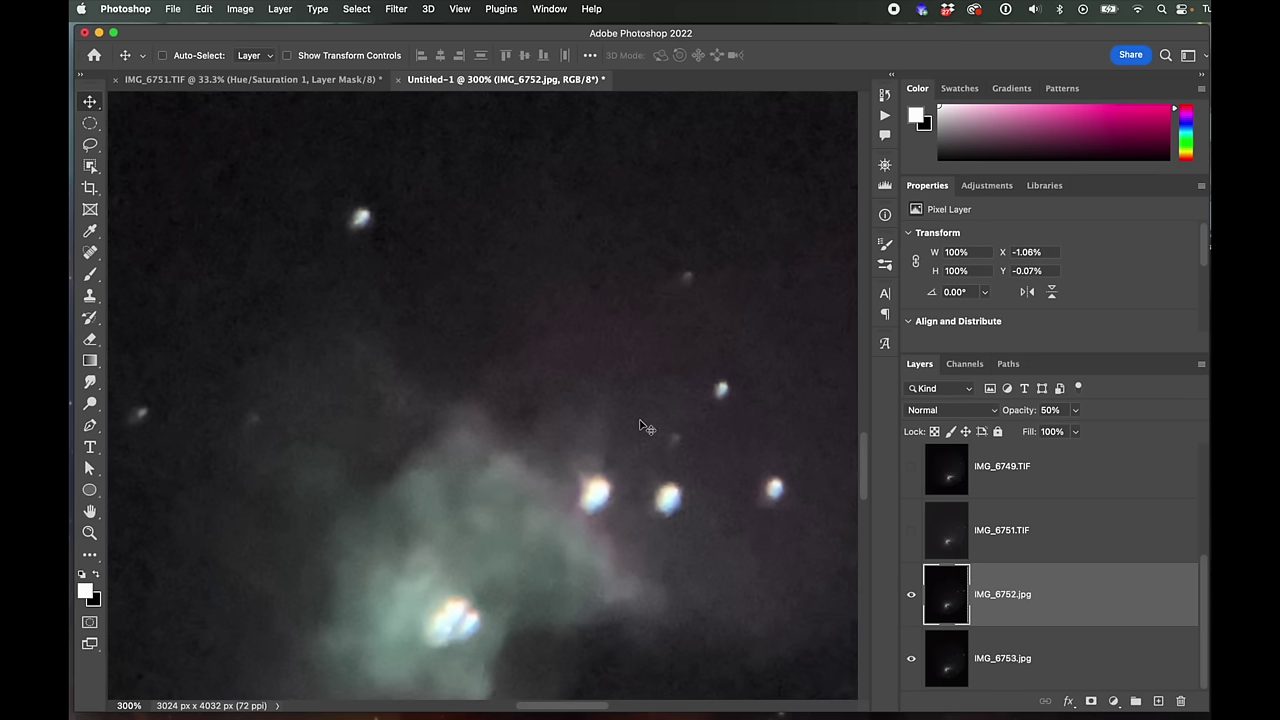
{"action": "key", "text": "Left"}
{"action": "key", "text": "Left"}
Blink IMG_6752.jpg on and off repeatedly to compare its stars with IMG_6753.jpg
{"action": "left_click", "coordinate": [911, 599]}
{"action": "left_click", "coordinate": [911, 599]}
{"action": "left_click", "coordinate": [911, 599]}
{"action": "left_click", "coordinate": [911, 599]}
{"action": "left_click", "coordinate": [911, 599]}
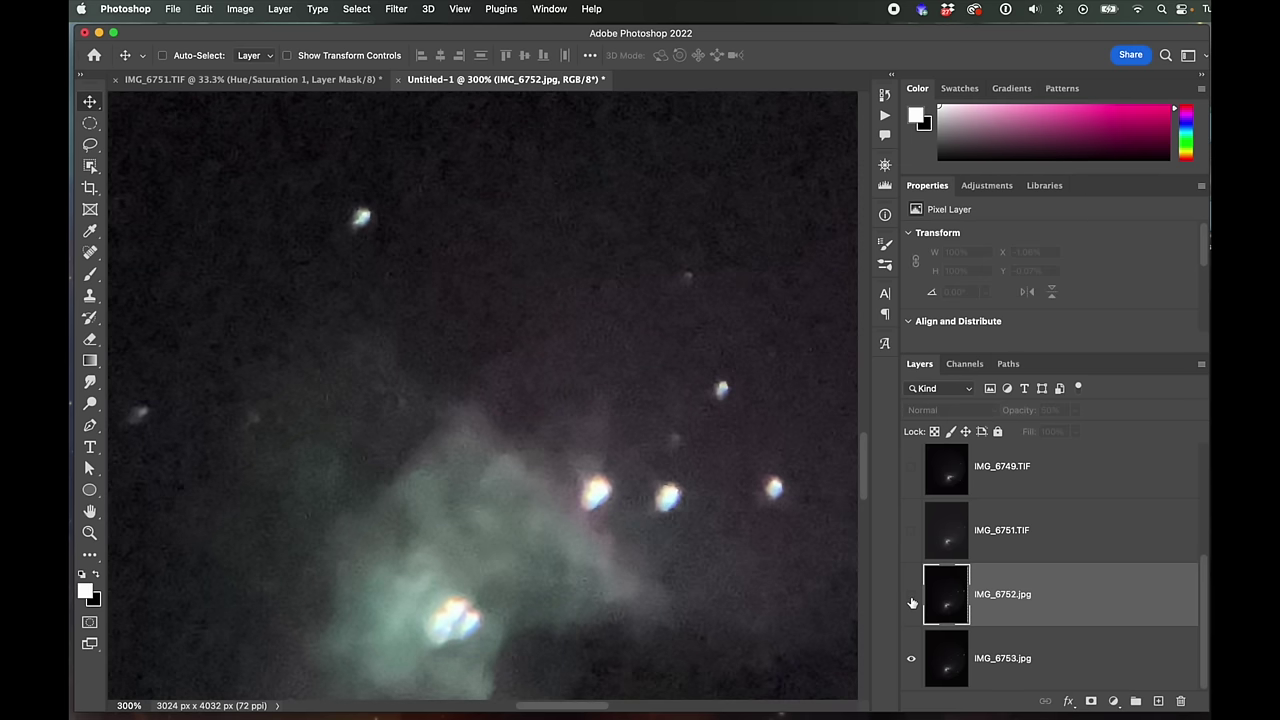
{"action": "left_click", "coordinate": [911, 599]}
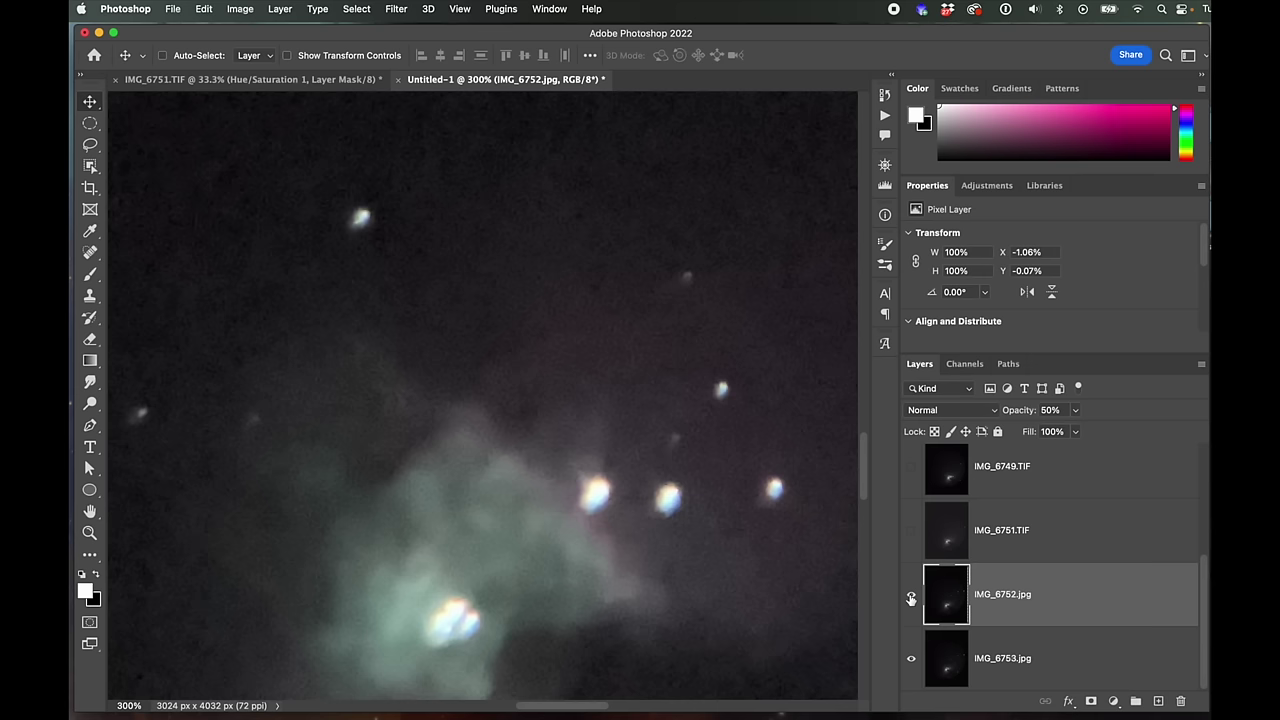
{"action": "left_click", "coordinate": [911, 599]}
{"action": "left_click", "coordinate": [911, 599]}
{"action": "left_click", "coordinate": [911, 599]}
{"action": "left_click", "coordinate": [911, 599]}
Nudge IMG_6752.jpg up twice and right then left, blinking it between nudges to check alignment
{"action": "key", "text": "Up"}
{"action": "left_click", "coordinate": [911, 599]}
{"action": "left_click", "coordinate": [911, 599]}
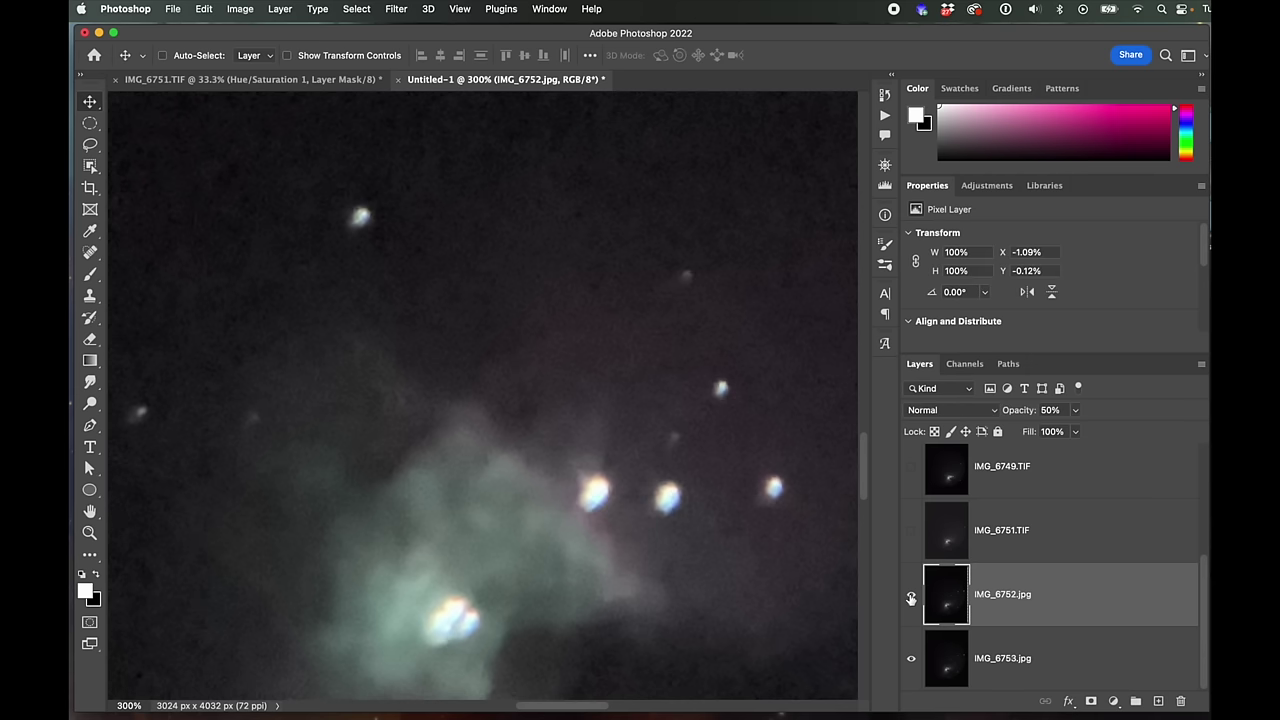
{"action": "key", "text": "Up"}
{"action": "left_click", "coordinate": [911, 599]}
{"action": "left_click", "coordinate": [911, 599]}
{"action": "left_click", "coordinate": [911, 599]}
{"action": "left_click", "coordinate": [911, 599]}
{"action": "key", "text": "Right"}
{"action": "key", "text": "Left"}
{"action": "left_click", "coordinate": [911, 599]}
{"action": "left_click", "coordinate": [911, 599]}
{"action": "left_click", "coordinate": [911, 599]}
{"action": "left_click", "coordinate": [911, 599]}
{"action": "left_click", "coordinate": [911, 599]}
{"action": "left_click", "coordinate": [911, 599]}
{"action": "left_click", "coordinate": [911, 599]}
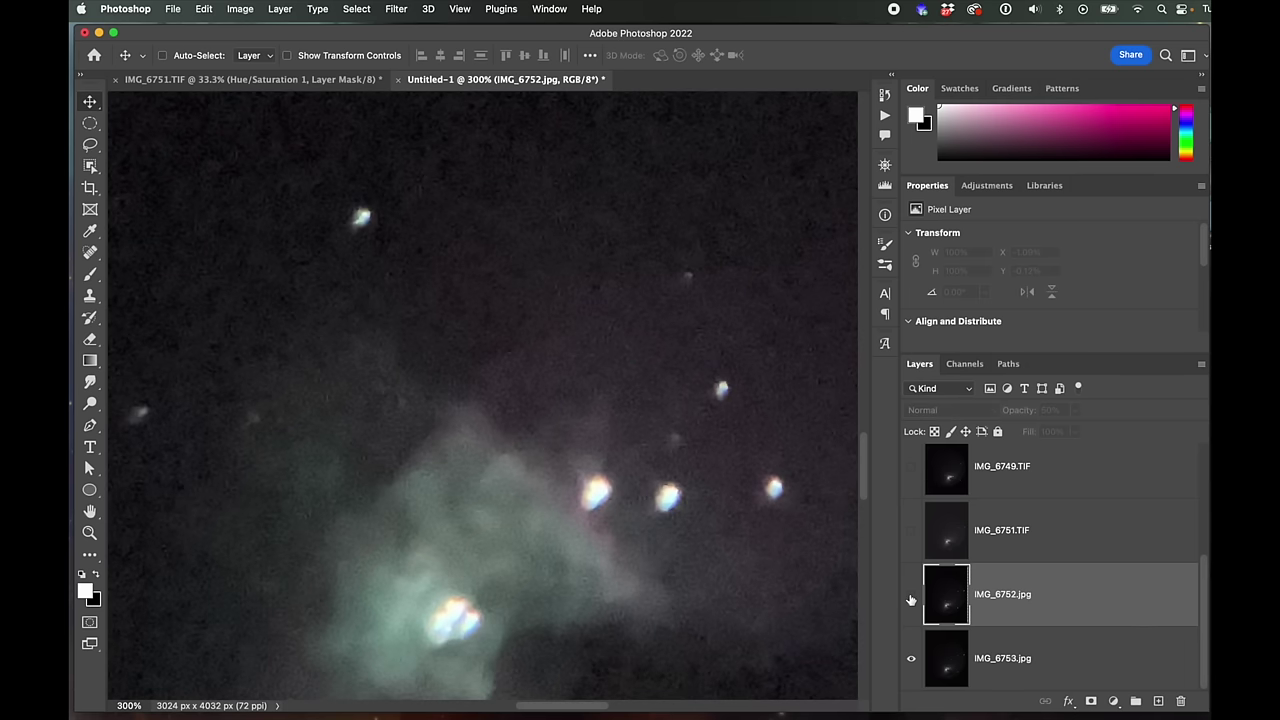
{"action": "left_click", "coordinate": [911, 599]}
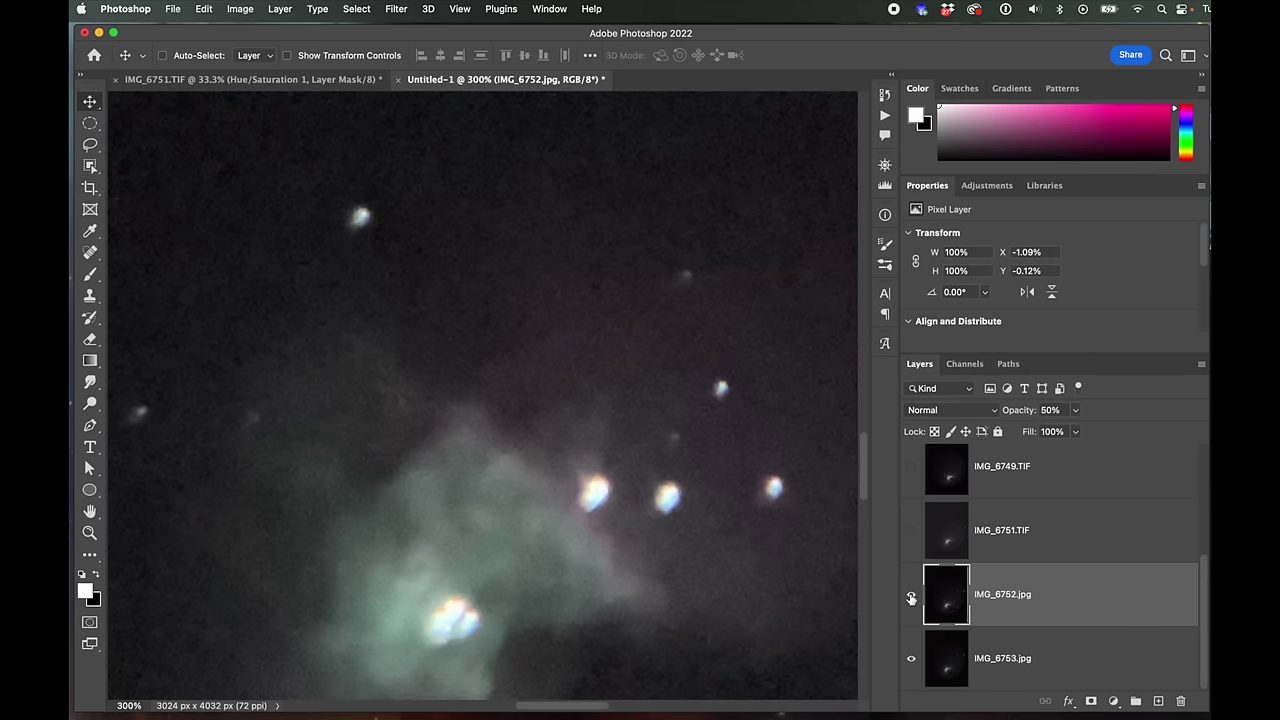
{"action": "left_click", "coordinate": [911, 599]}
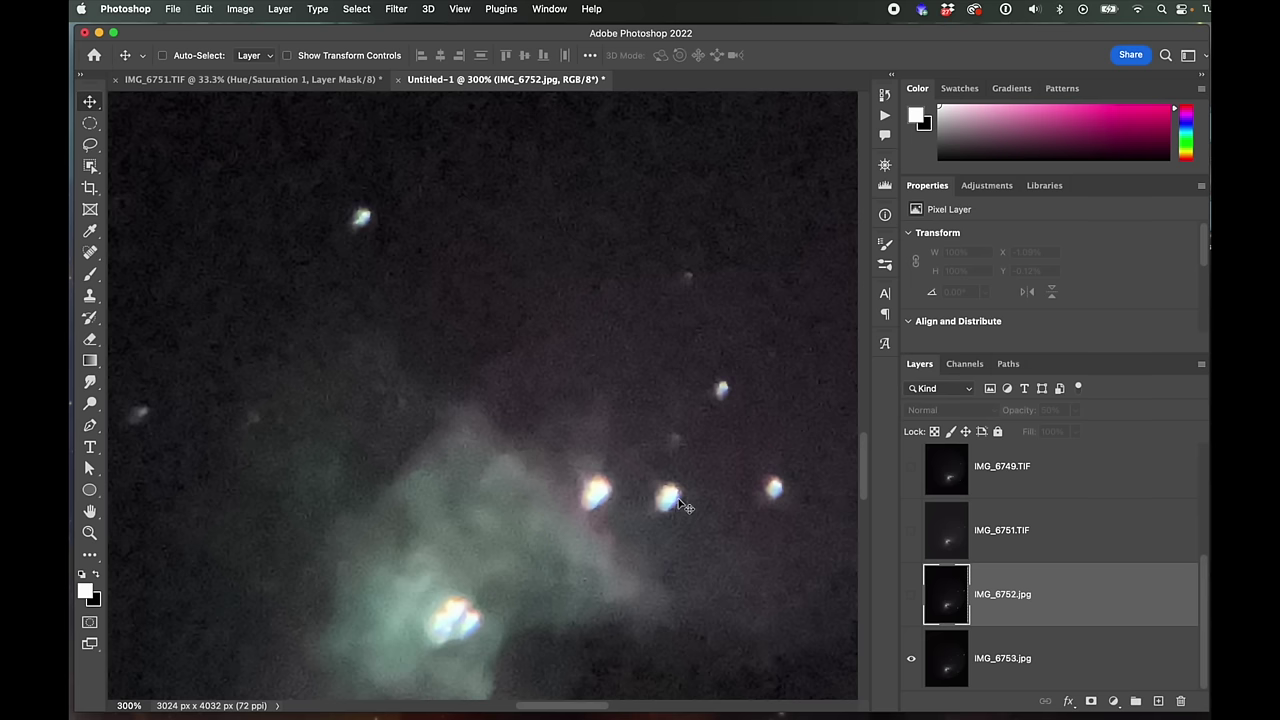
{"action": "left_click", "coordinate": [911, 595]}
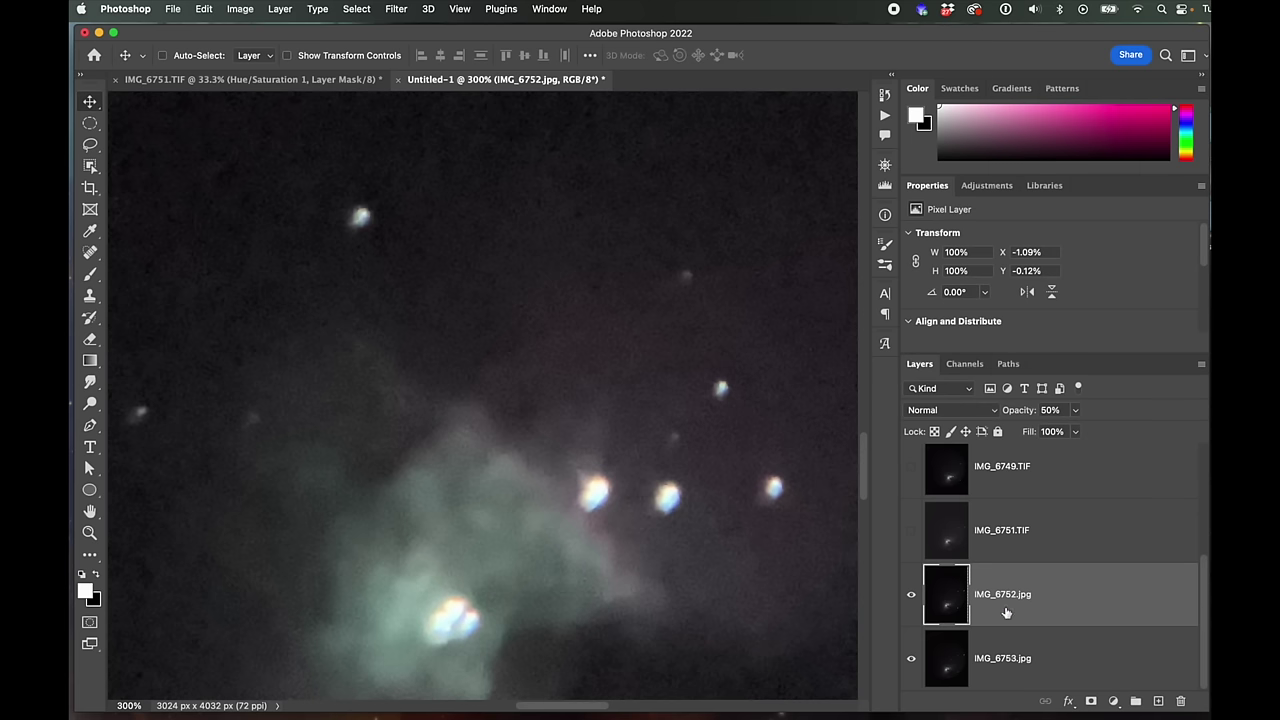
Make IMG_6753.jpg the active layer and keep blinking IMG_6752.jpg to compare stars
{"action": "left_click", "coordinate": [1010, 682]}
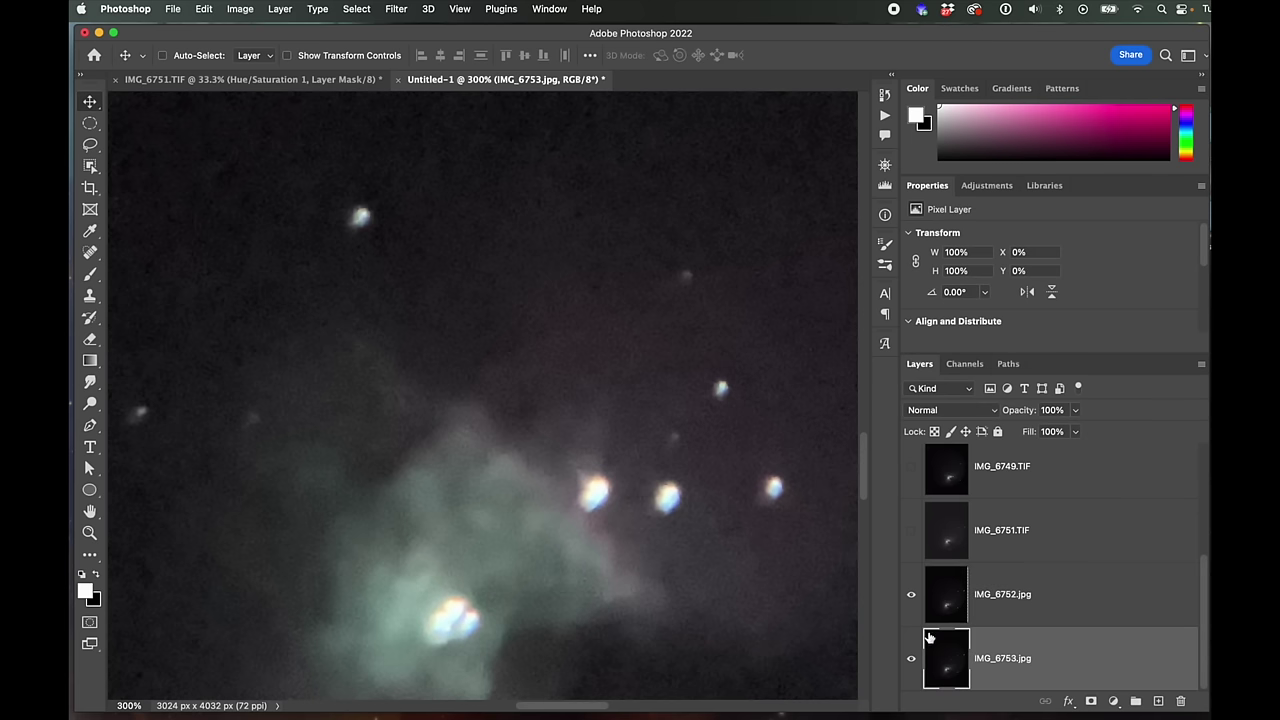
{"action": "left_click", "coordinate": [911, 597]}
{"action": "left_click", "coordinate": [911, 597]}
{"action": "left_click", "coordinate": [911, 597]}
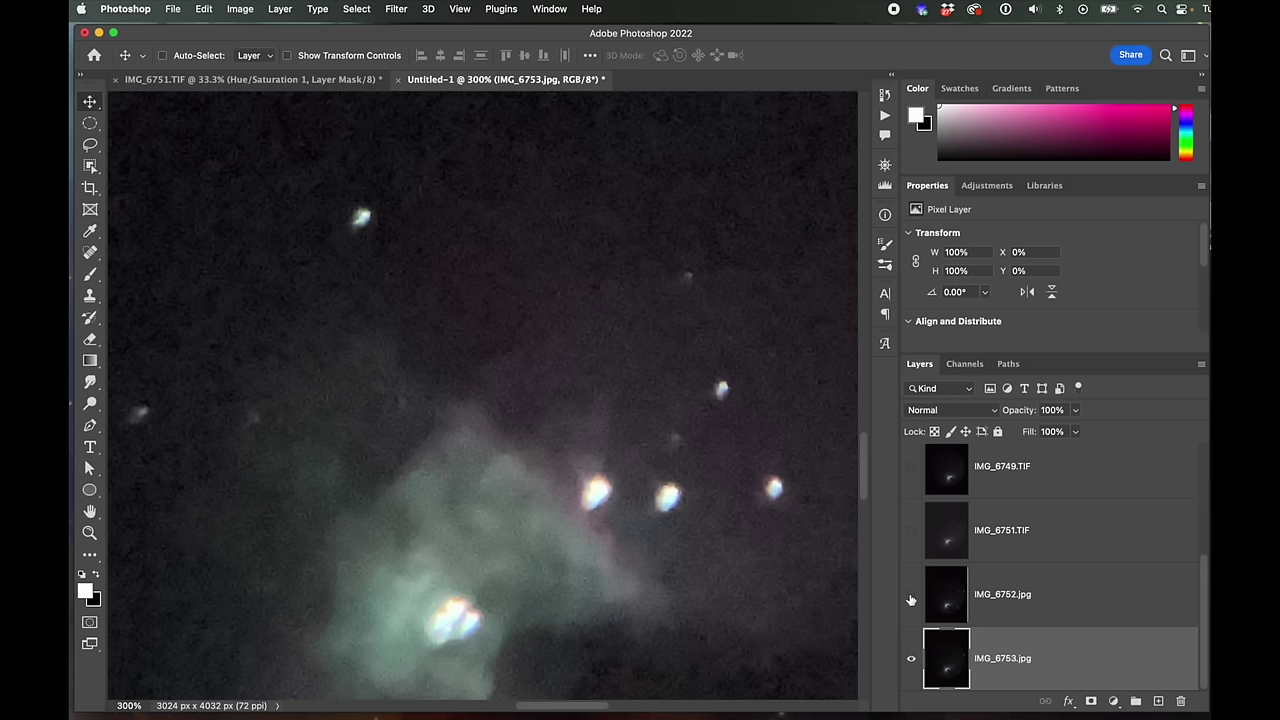
{"action": "left_click", "coordinate": [911, 597]}
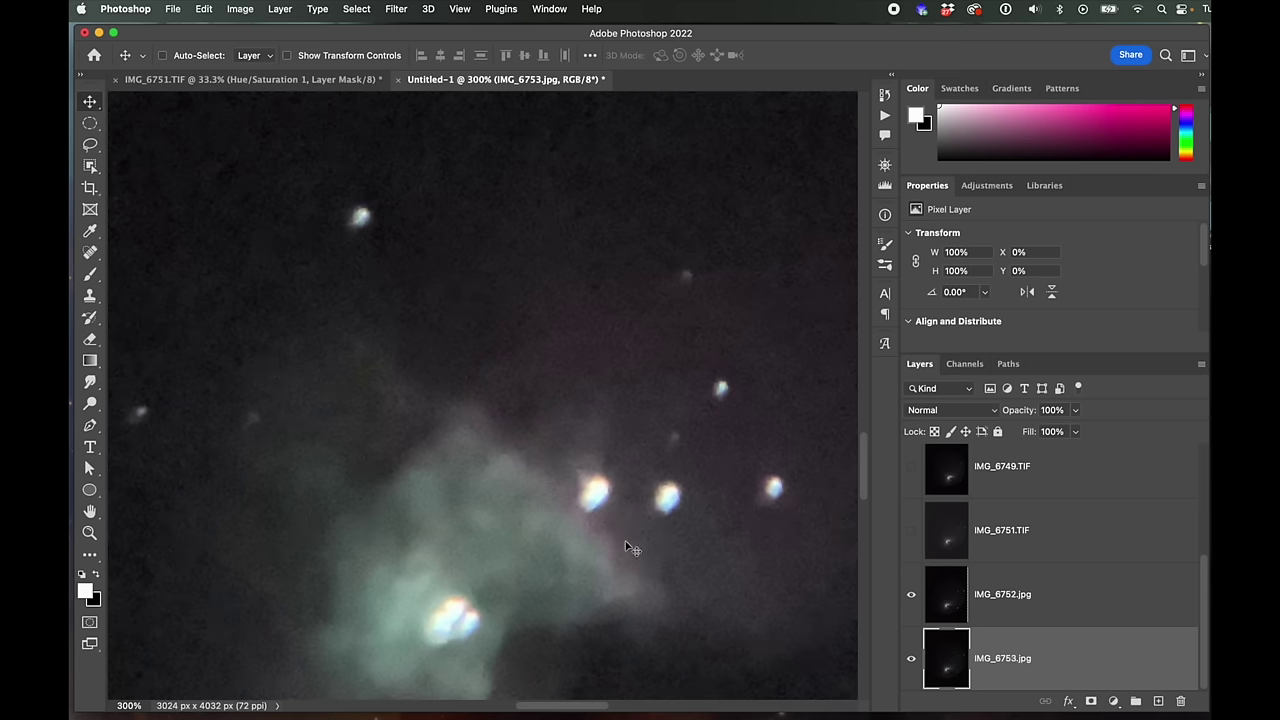
{"action": "left_click", "coordinate": [911, 597]}
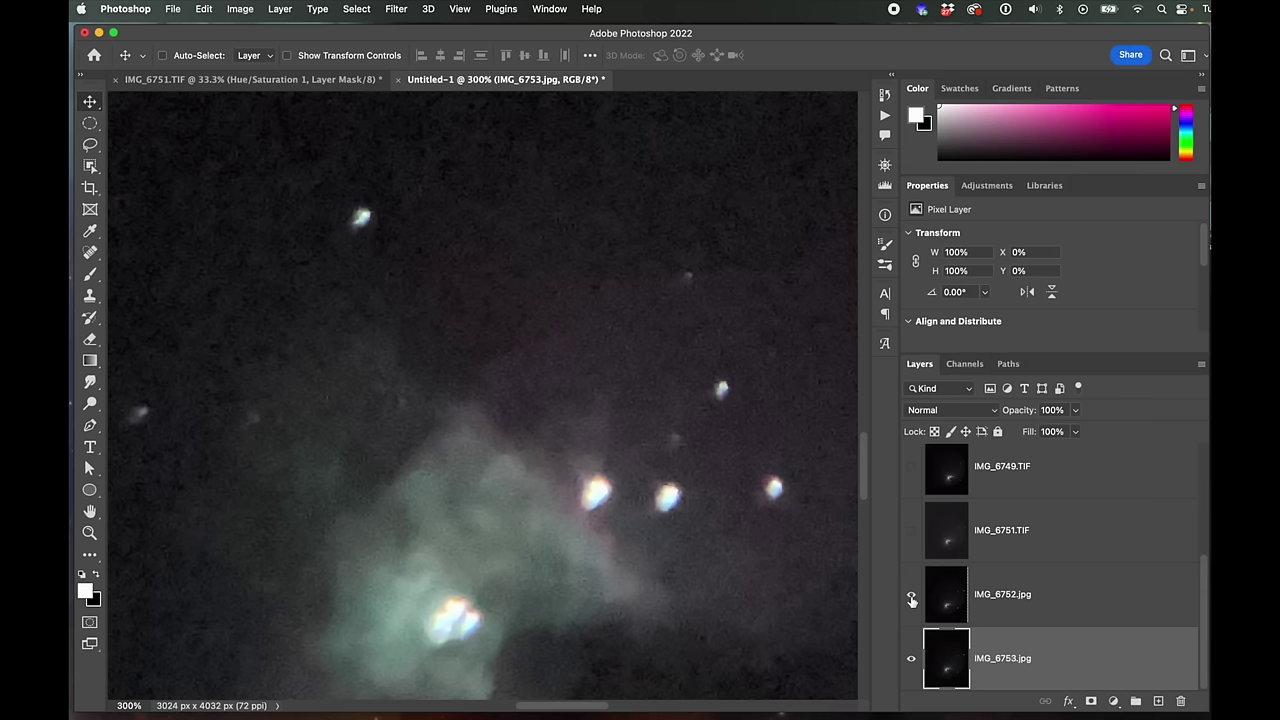
{"action": "left_click", "coordinate": [911, 597]}
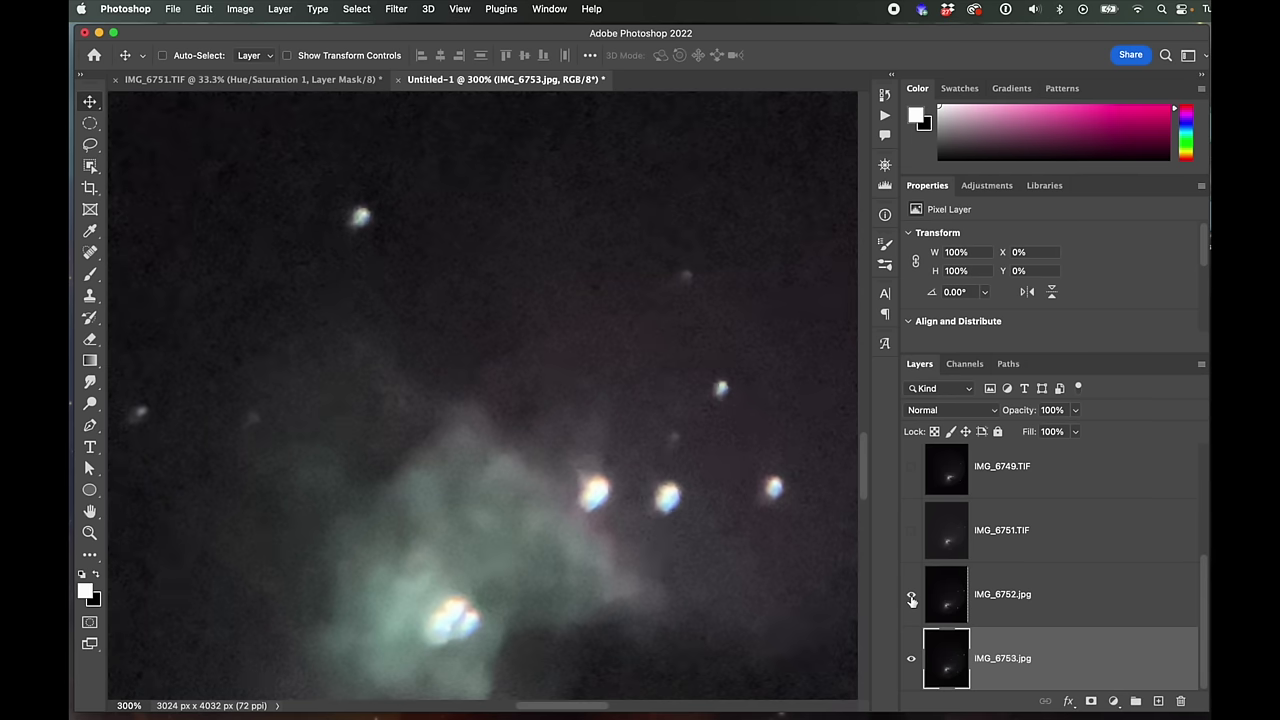
{"action": "left_click", "coordinate": [911, 598]}
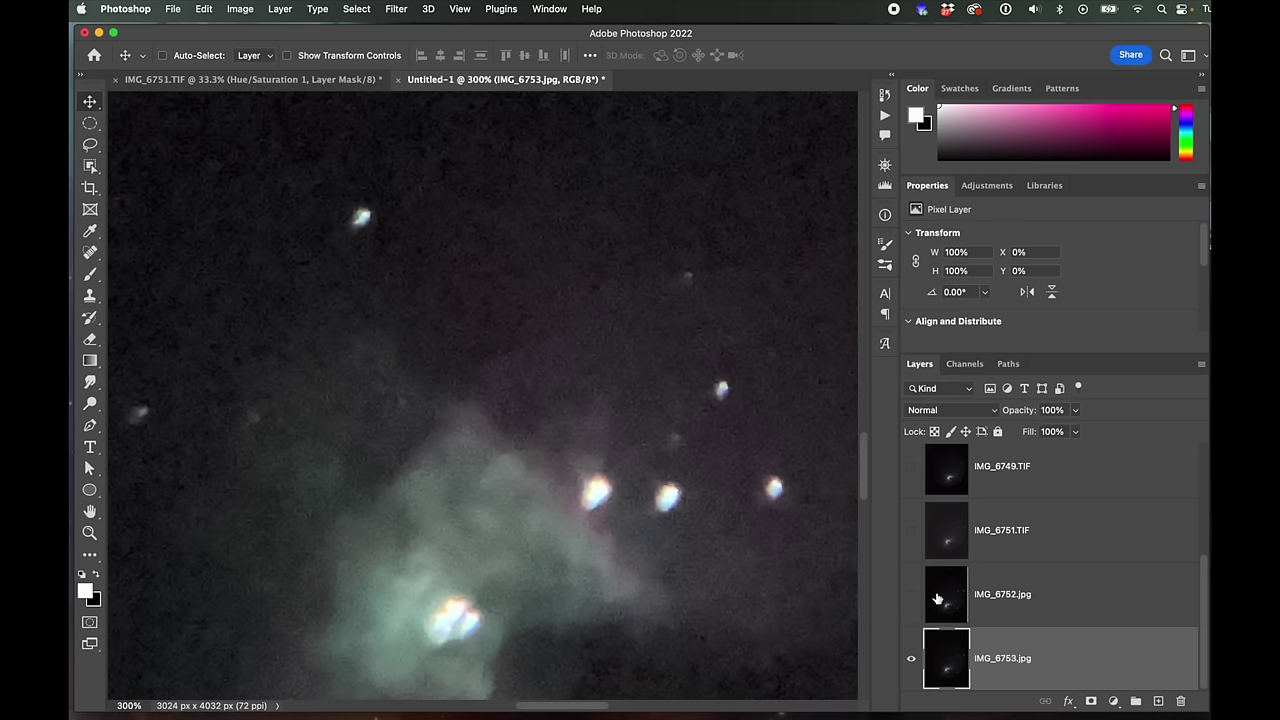
{"action": "left_click", "coordinate": [911, 595]}
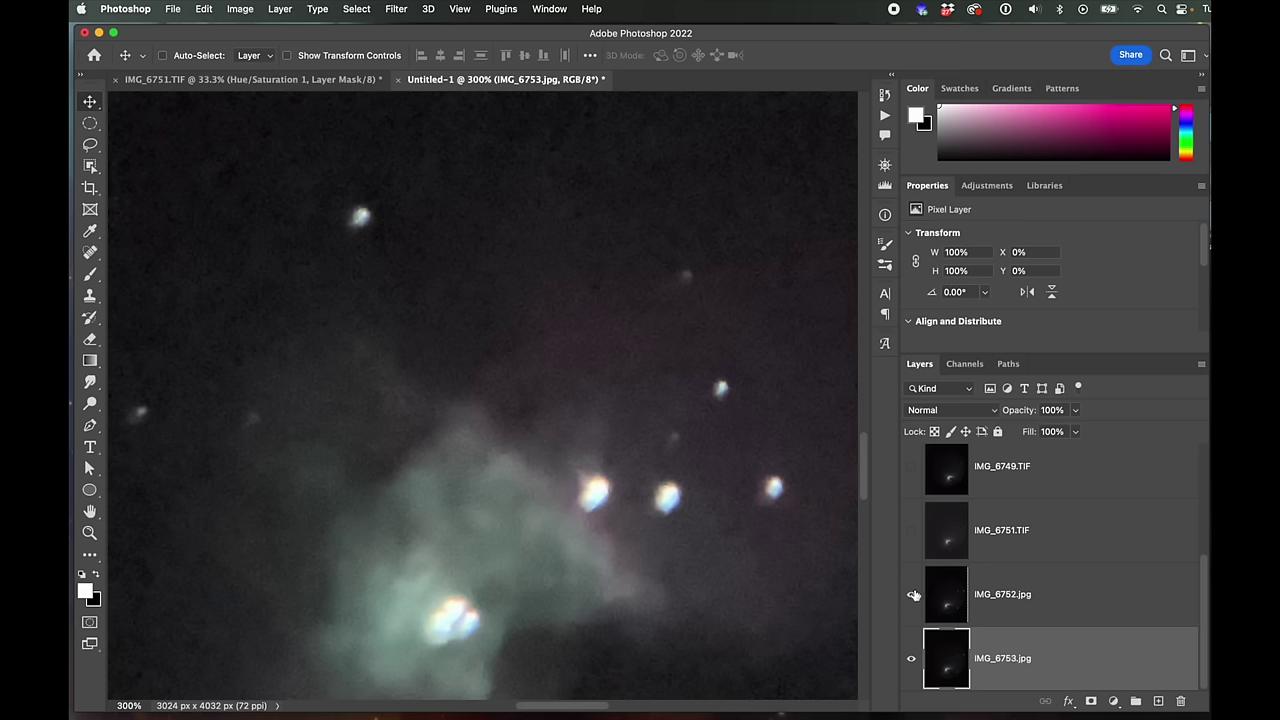
Reselect IMG_6752.jpg and finish blinking, leaving it visible at X -1.09%, Y -0.12%
{"action": "left_click", "coordinate": [1046, 598]}
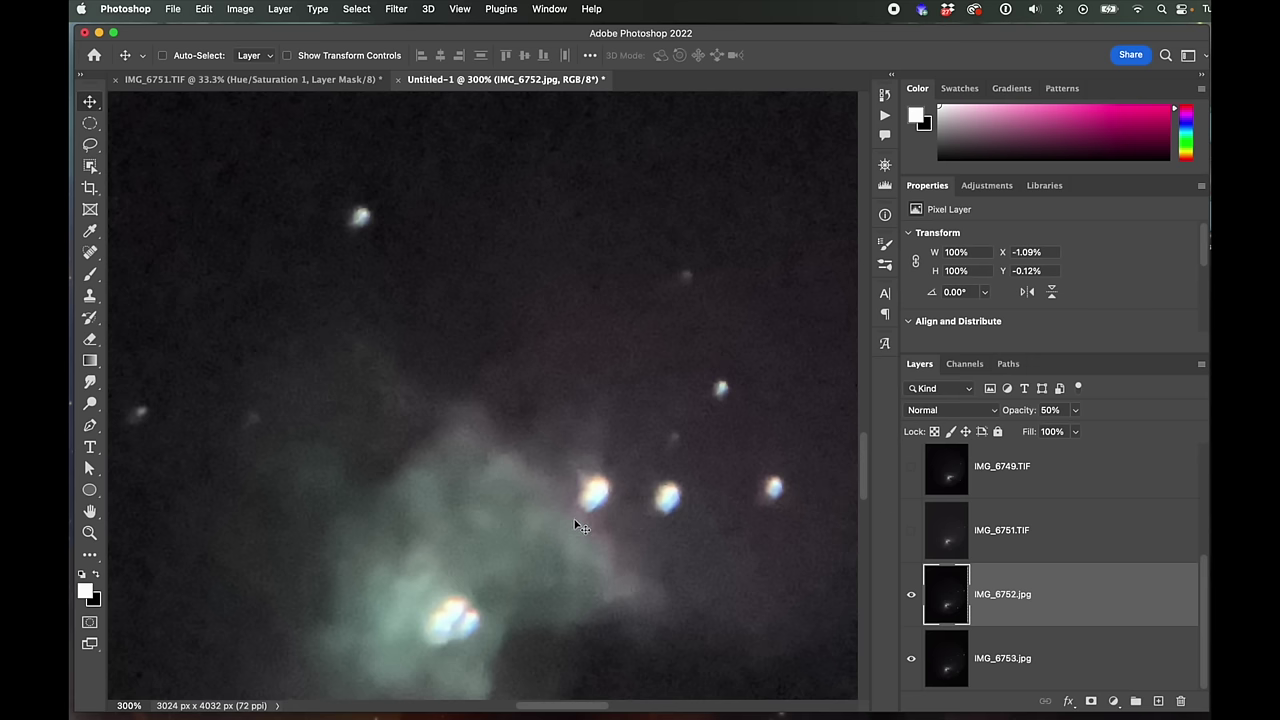
{"action": "left_click", "coordinate": [911, 595]}
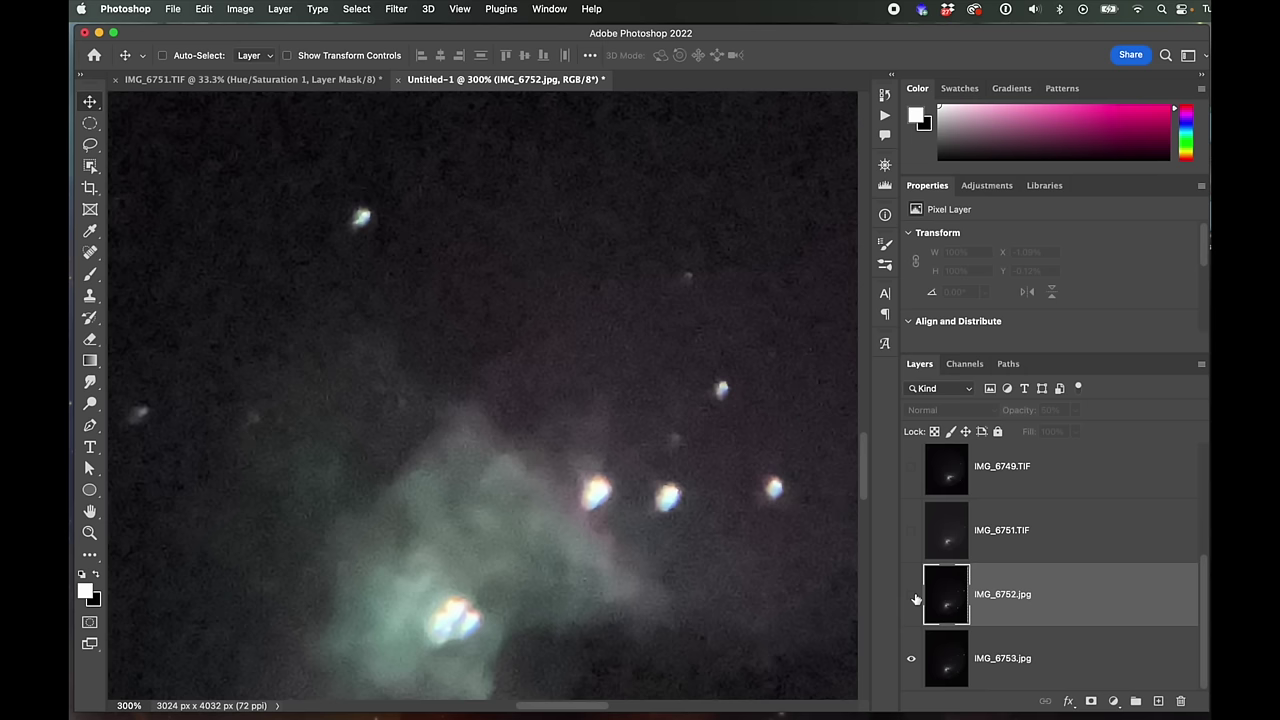
{"action": "left_click", "coordinate": [911, 595]}
{"action": "left_click", "coordinate": [912, 596]}
{"action": "left_click", "coordinate": [912, 596]}
{"action": "left_click", "coordinate": [912, 596]}
{"action": "left_click", "coordinate": [911, 597]}
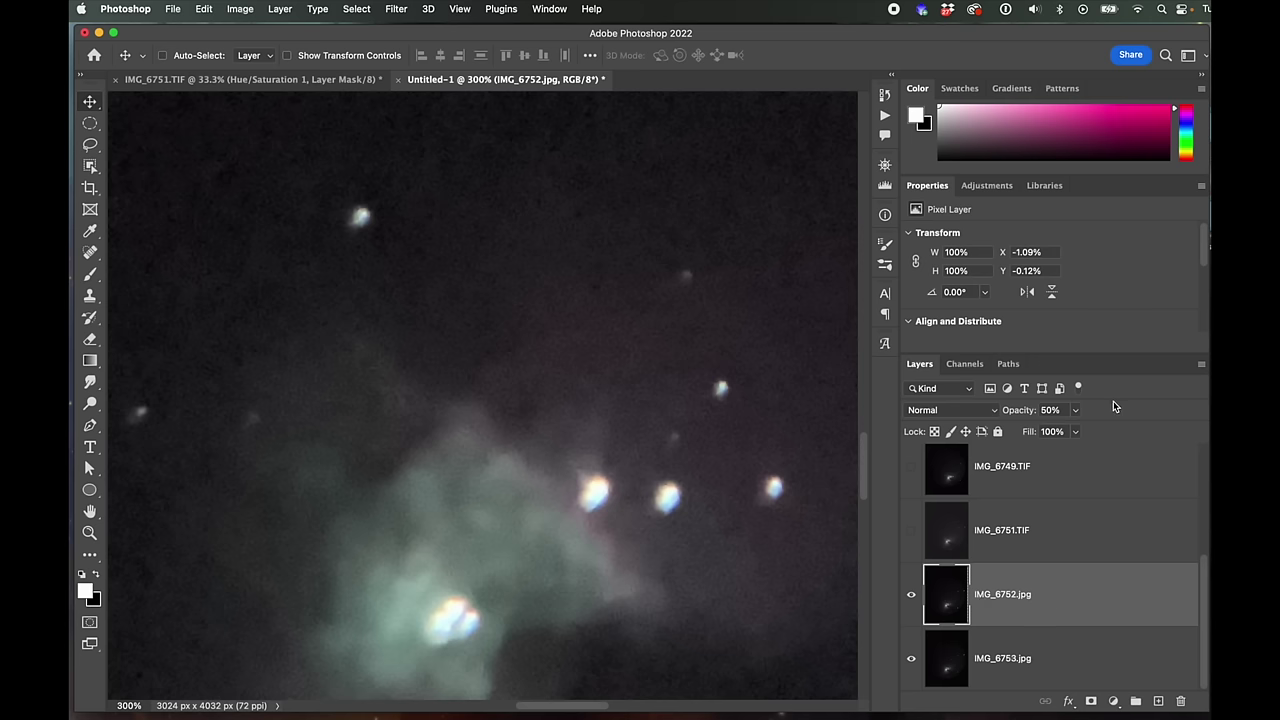
Restore IMG_6752.jpg to 100% opacity and make IMG_6751.TIF active and visible
{"action": "left_click", "coordinate": [1076, 411]}
{"action": "left_click_drag", "start_coordinate": [1075, 431], "coordinate": [1122, 432]}
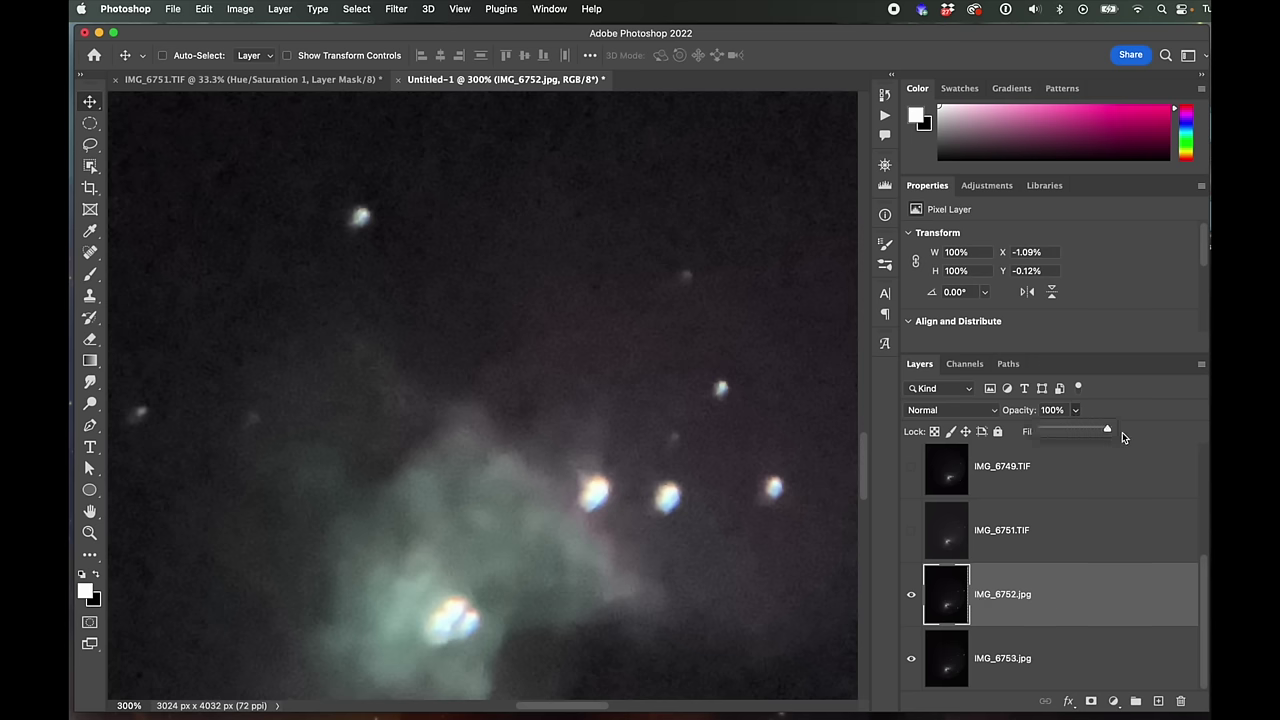
{"action": "left_click", "coordinate": [1046, 534]}
{"action": "left_click", "coordinate": [911, 534]}
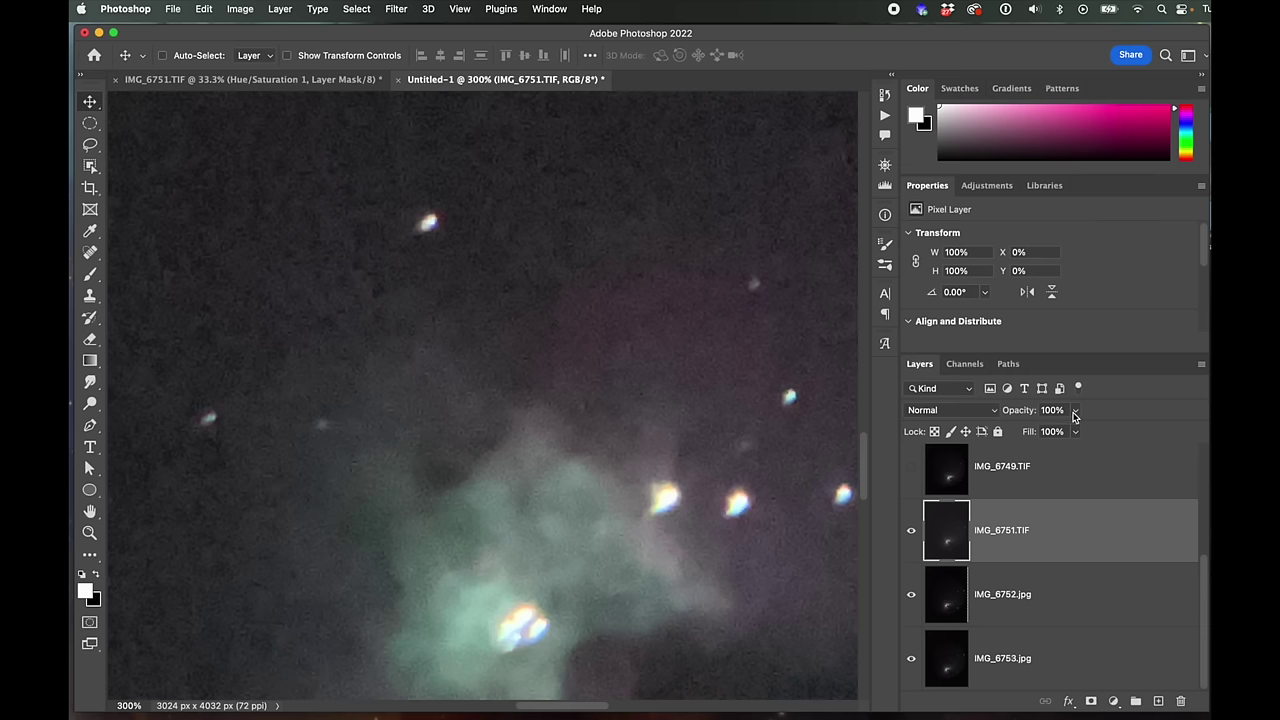
Set IMG_6751.TIF to 60% opacity and move it to X -2.08%, Y -0.1% to align stars
{"action": "left_click_drag", "start_coordinate": [1076, 416], "coordinate": [1048, 430]}
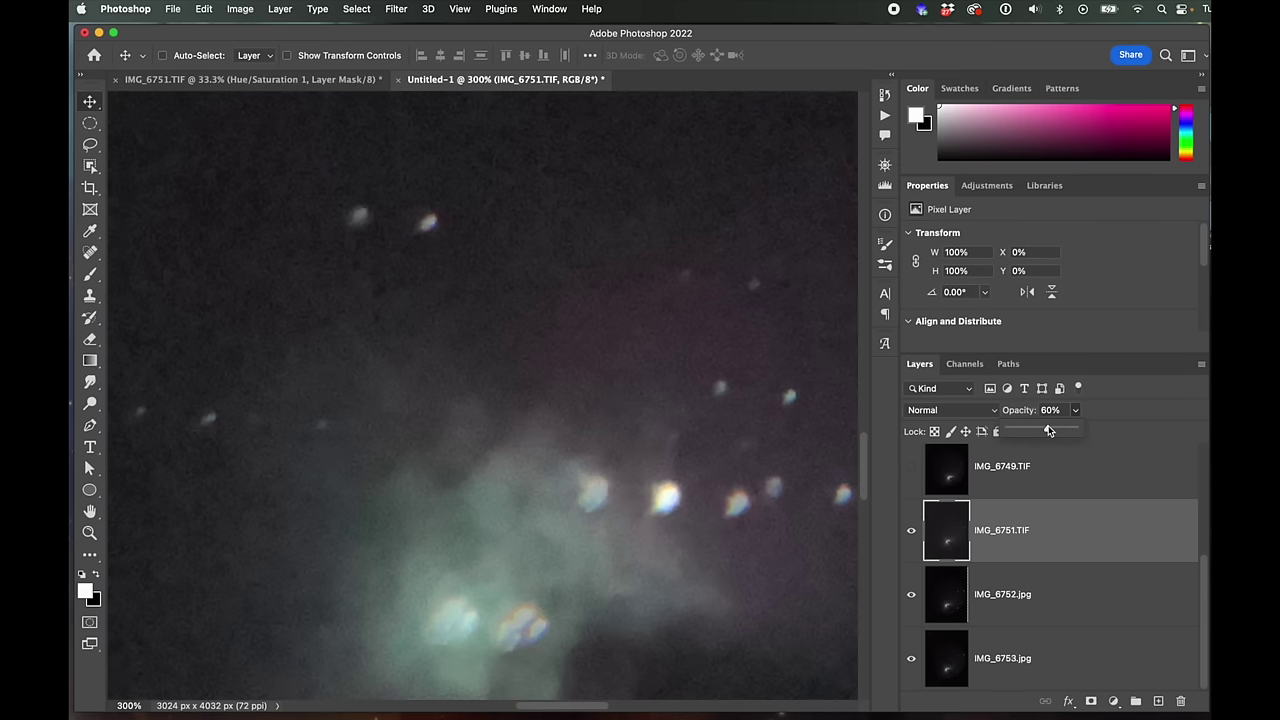
{"action": "left_click_drag", "start_coordinate": [745, 544], "coordinate": [670, 533]}
{"action": "key", "text": "Right"}
{"action": "key", "text": "Right"}
{"action": "key", "text": "Right"}
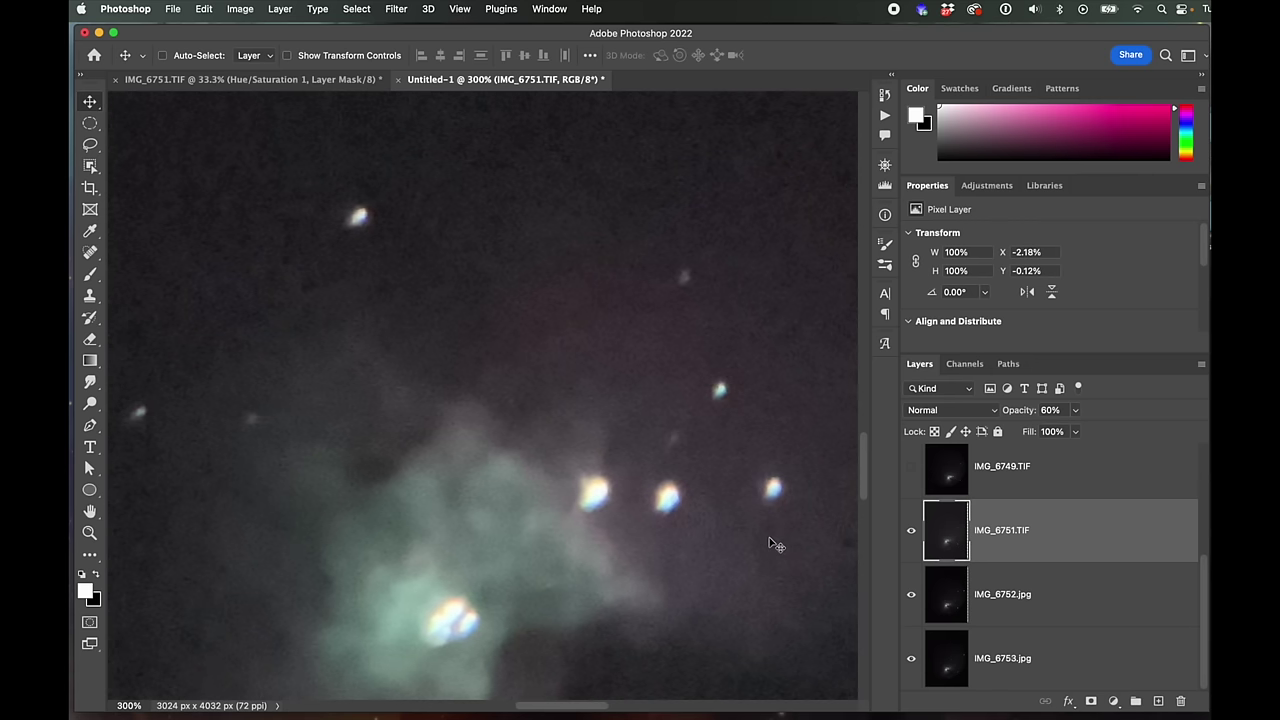
{"action": "key", "text": "Down"}
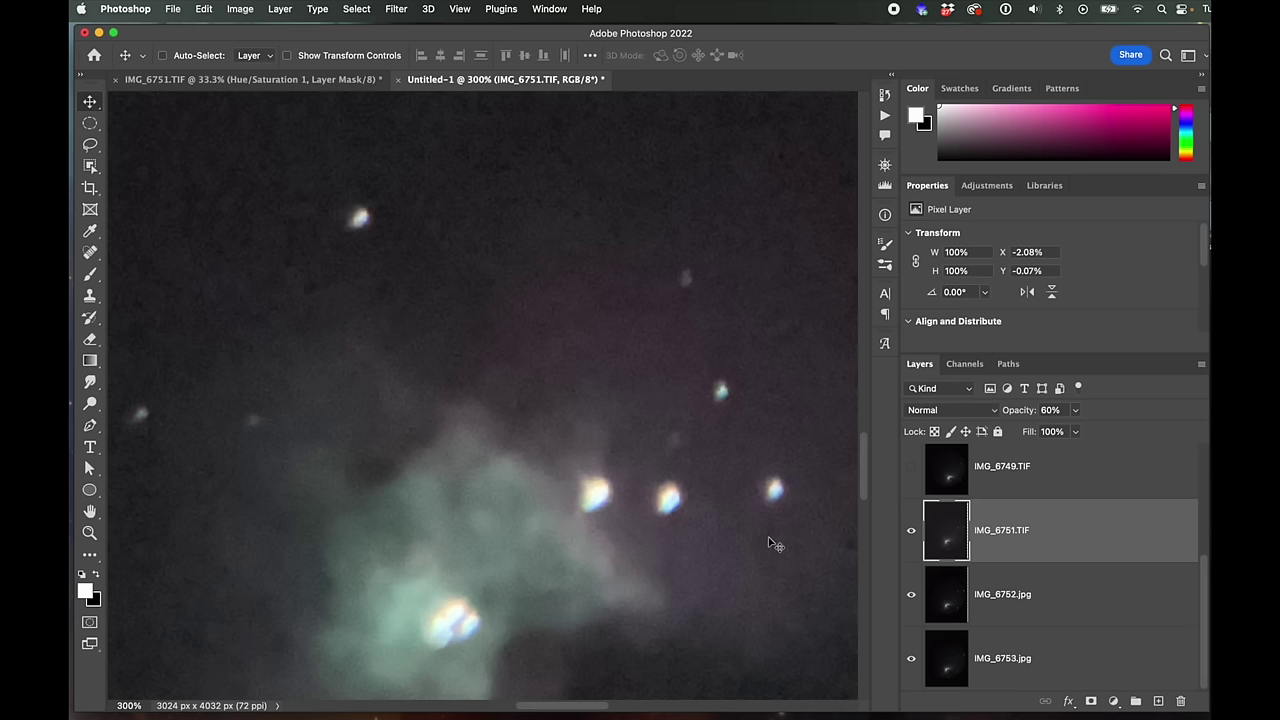
{"action": "key", "text": "Left"}
Return IMG_6751.TIF to 100%, then align IMG_6749.TIF at 63% opacity and restore it to 100%
{"action": "left_click", "coordinate": [1075, 412]}
{"action": "left_click_drag", "start_coordinate": [1075, 432], "coordinate": [1192, 432]}
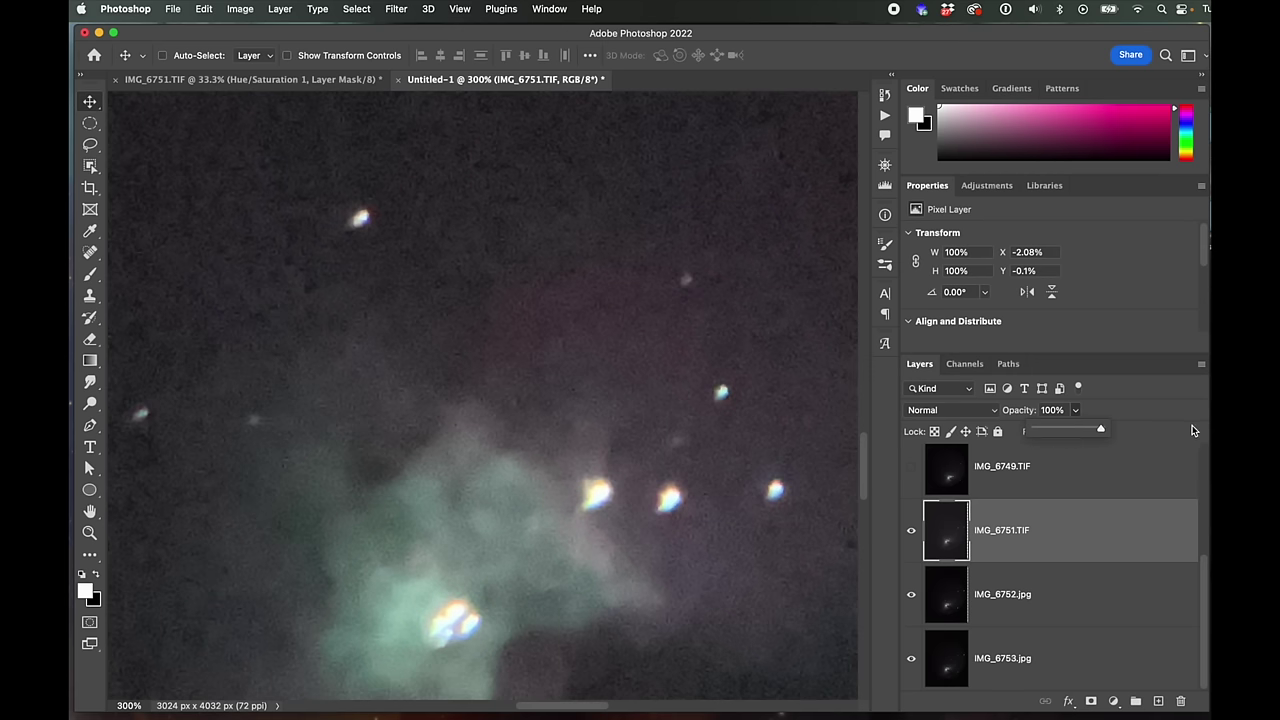
{"action": "left_click", "coordinate": [988, 477]}
{"action": "left_click", "coordinate": [912, 481]}
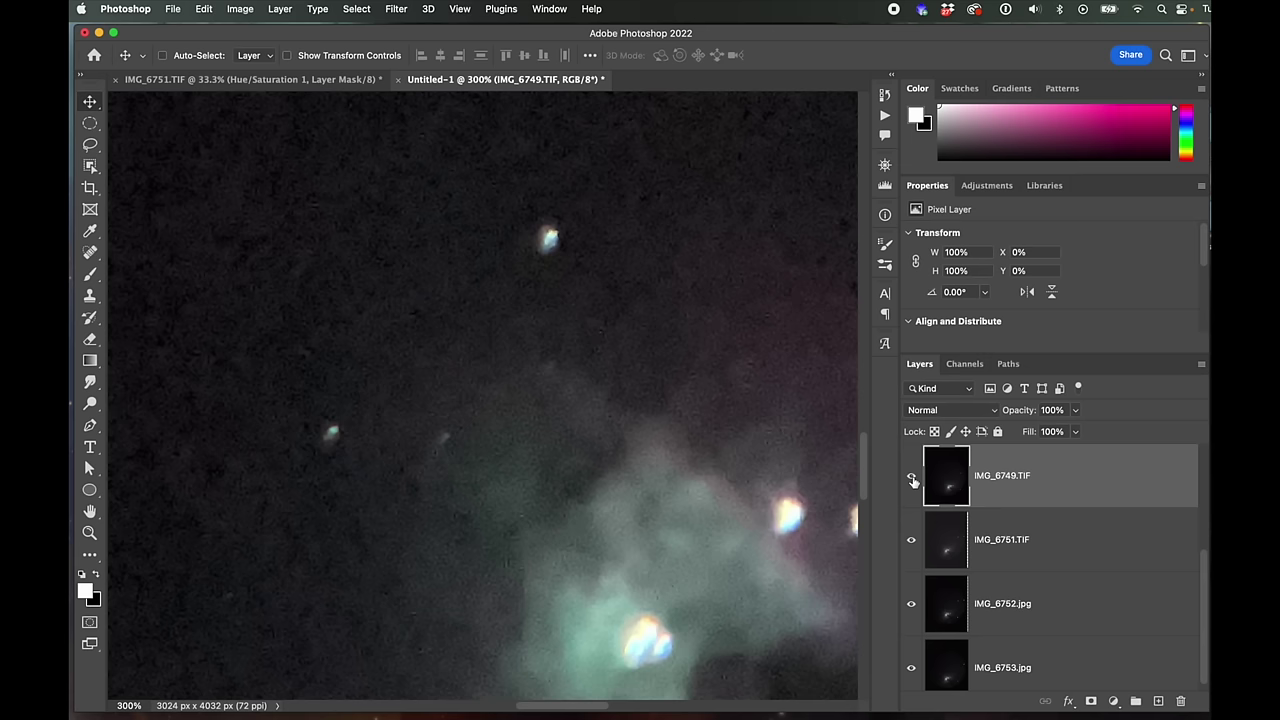
{"action": "left_click", "coordinate": [1075, 431]}
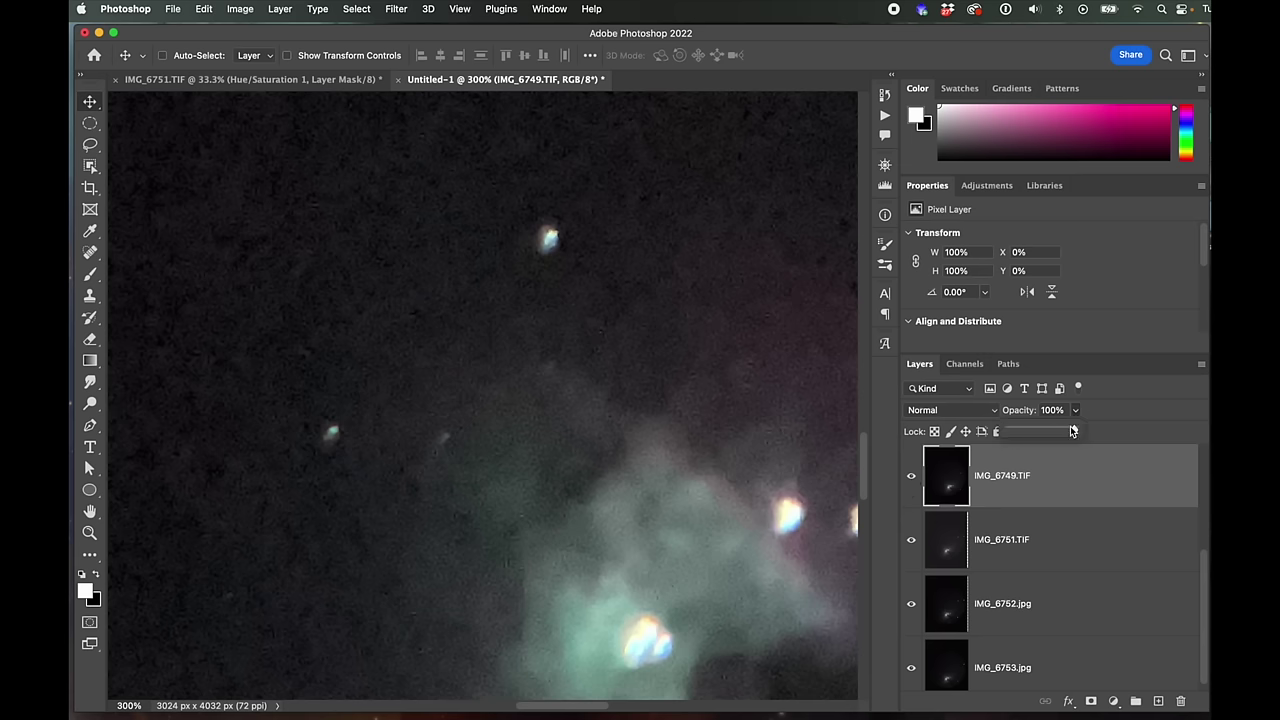
{"action": "left_click_drag", "start_coordinate": [1074, 430], "coordinate": [1047, 430]}
{"action": "left_click_drag", "start_coordinate": [812, 530], "coordinate": [601, 515]}
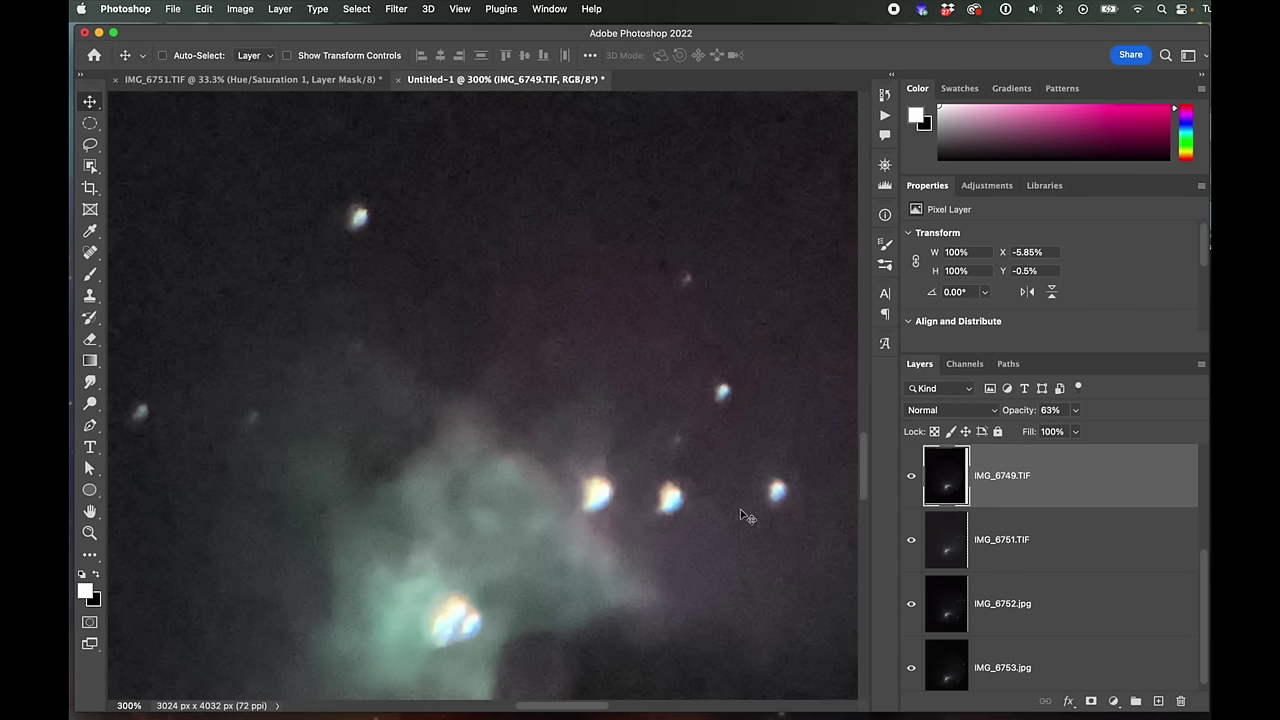
{"action": "left_click", "coordinate": [1075, 410]}
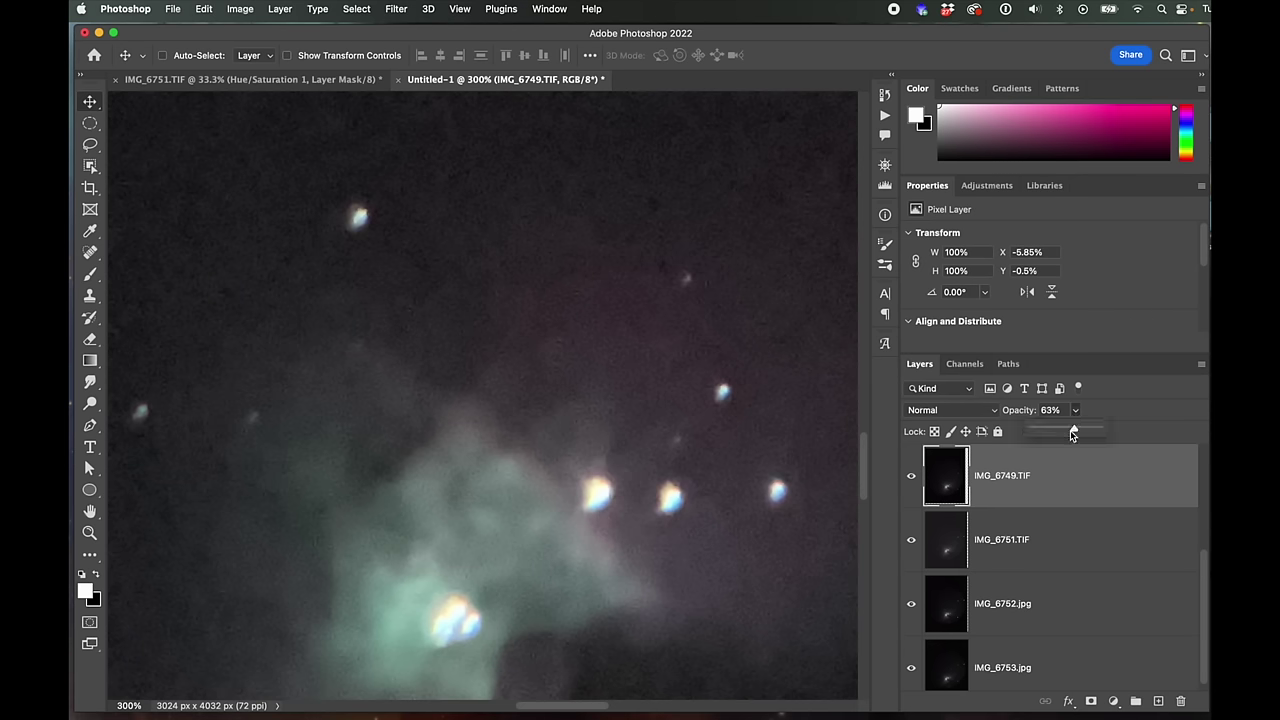
{"action": "left_click_drag", "start_coordinate": [1074, 429], "coordinate": [1136, 427]}
Shift the IMG_6746.jpg frame, fit the image on screen with Cmd+0, and hide IMG_6745.jpg
{"action": "key", "text": "alt+bracketright"}
{"action": "key", "text": "alt+bracketright"}
{"action": "left_click_drag", "start_coordinate": [771, 630], "coordinate": [497, 606]}
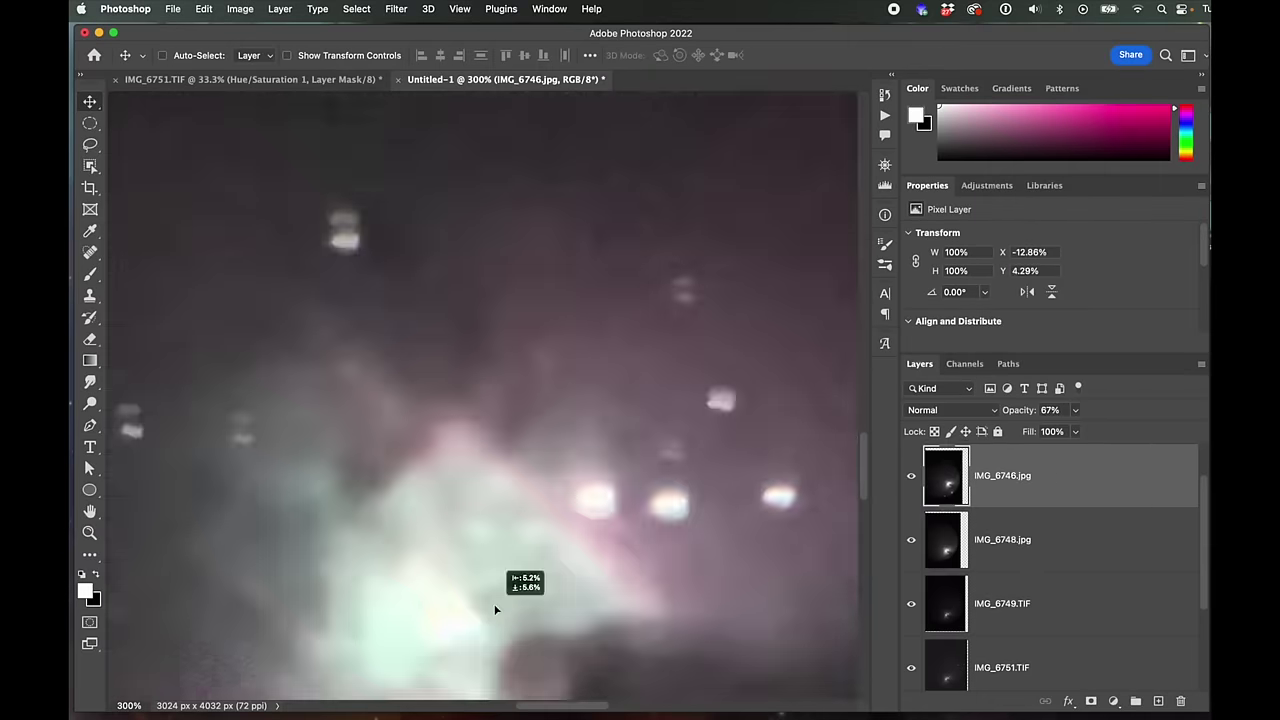
{"action": "key", "text": "alt+bracketright"}
{"action": "key", "text": "super+0"}
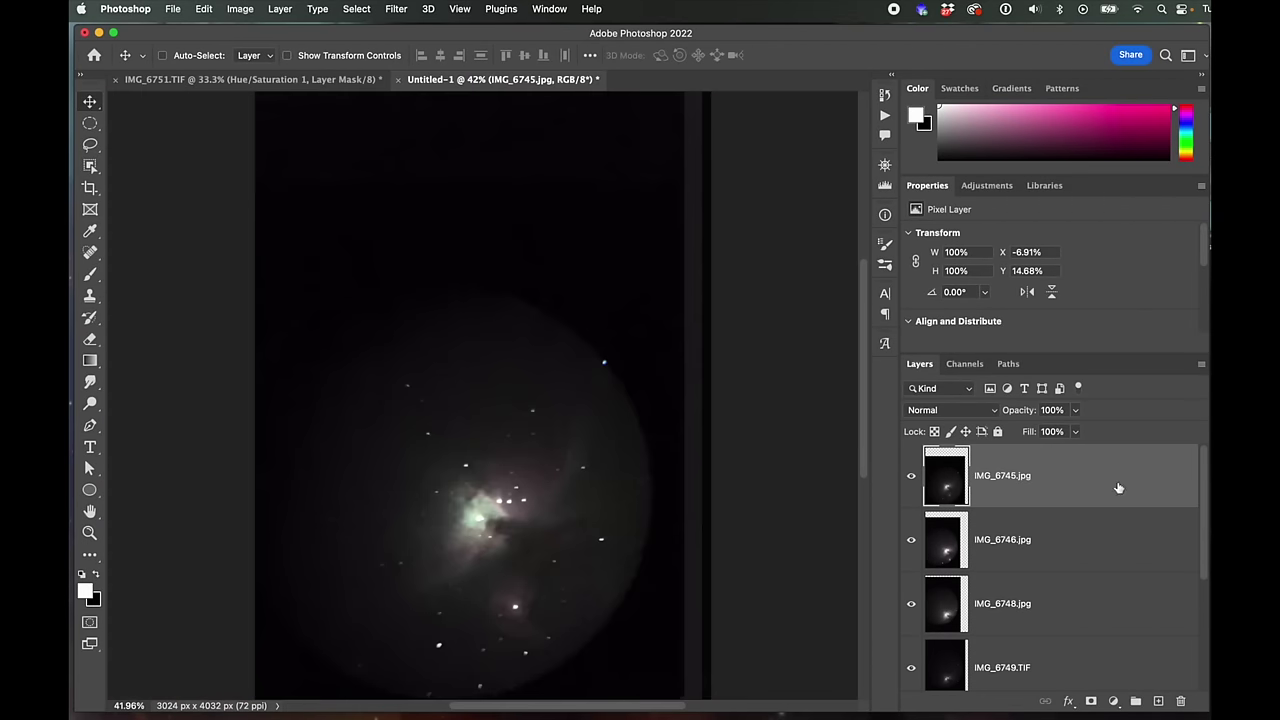
{"action": "left_click", "coordinate": [911, 476]}
Hide and reshow the IMG_6745, IMG_6746 and IMG_6748 frames to compare their alignment
{"action": "left_click", "coordinate": [911, 476]}
{"action": "left_click", "coordinate": [911, 476]}
{"action": "left_click", "coordinate": [911, 476]}
{"action": "left_click", "coordinate": [911, 476]}
{"action": "left_click", "coordinate": [911, 540]}
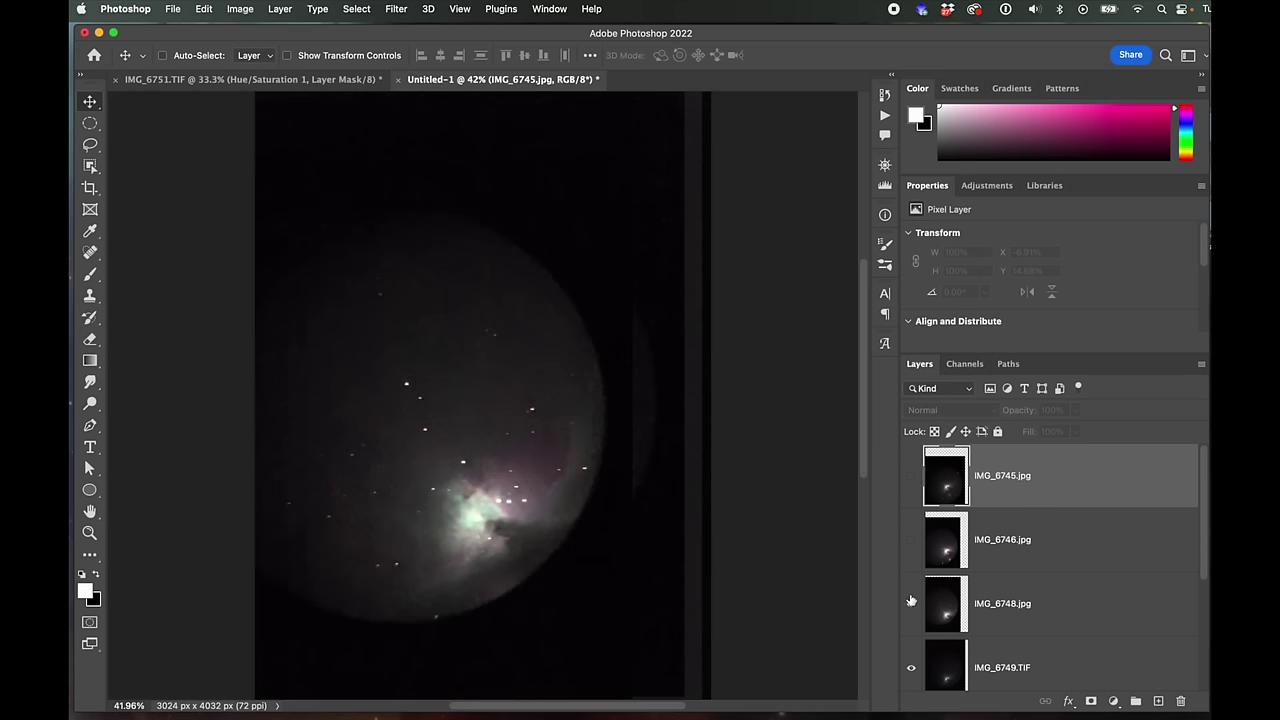
{"action": "left_click", "coordinate": [911, 604]}
{"action": "left_click", "coordinate": [911, 604]}
{"action": "left_click", "coordinate": [911, 540]}
{"action": "left_click", "coordinate": [911, 477]}
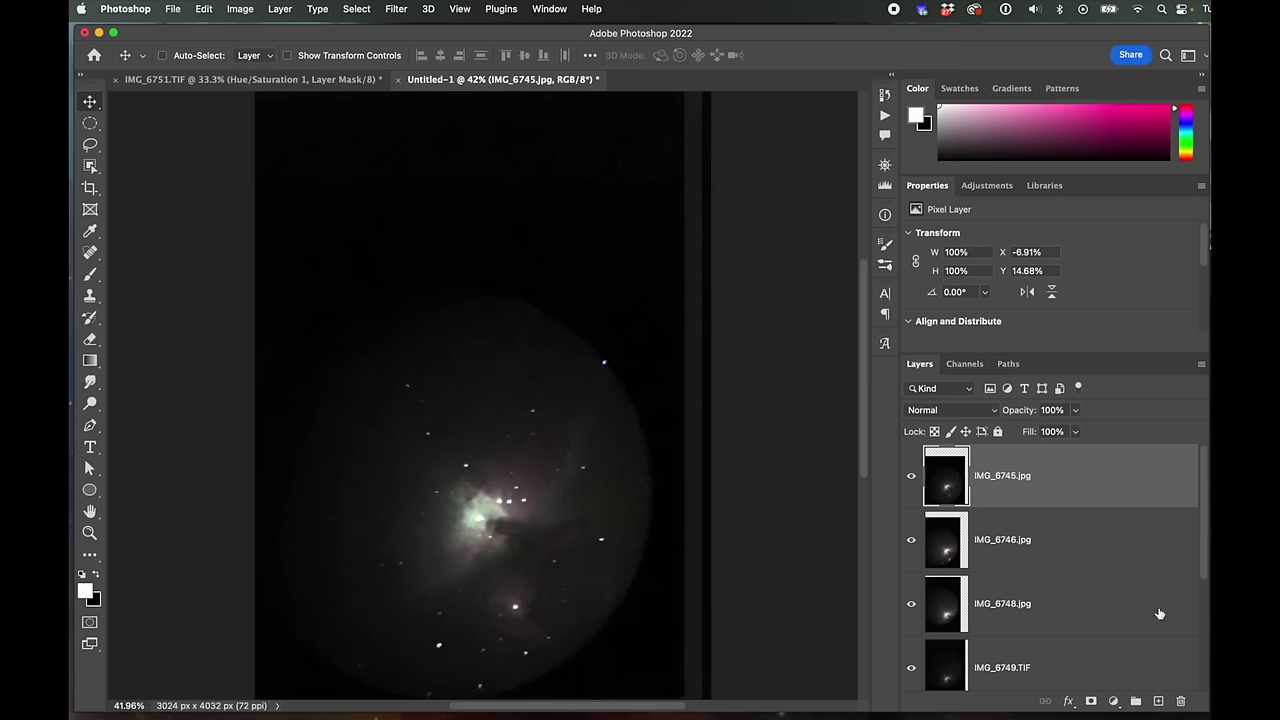
Select all frame layers from IMG_6745.jpg through IMG_6753.jpg
{"action": "scroll", "coordinate": [1206, 545], "scroll_direction": "down", "scroll_amount": 1}
{"action": "scroll", "coordinate": [1205, 550], "scroll_direction": "up", "scroll_amount": 1}
{"action": "left_click_drag", "start_coordinate": [1207, 500], "coordinate": [1194, 638]}
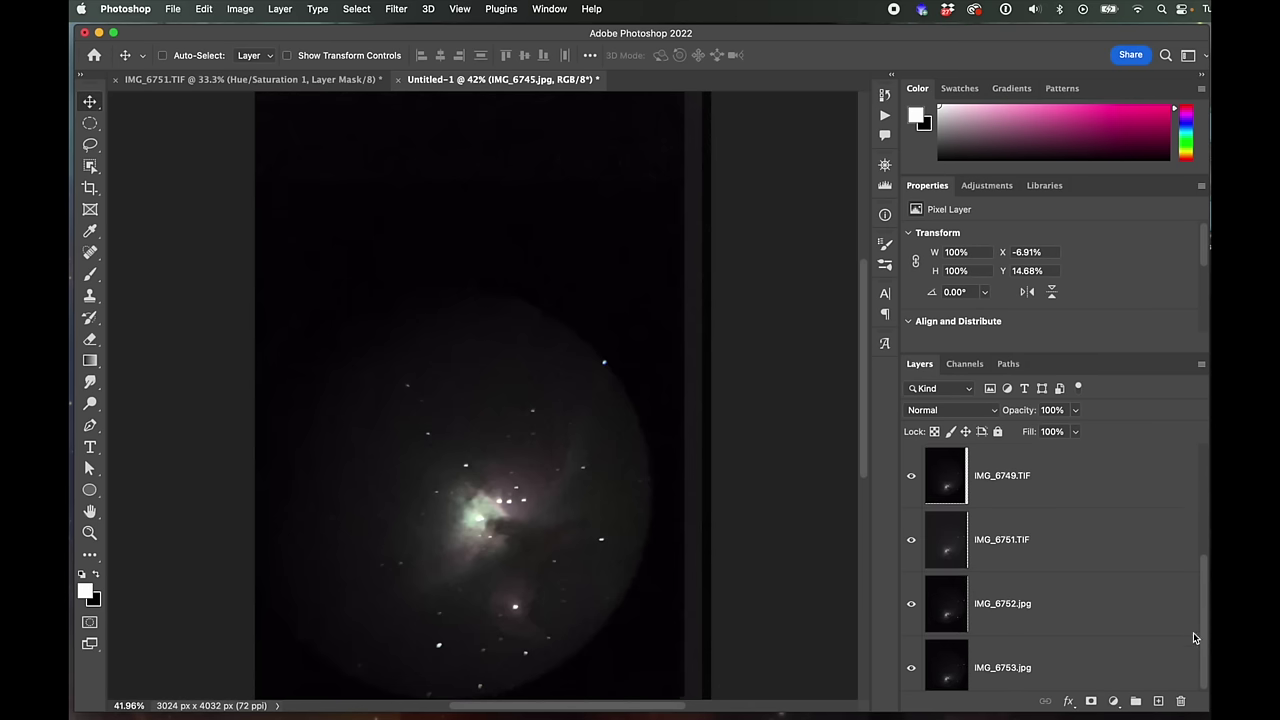
{"action": "left_click", "coordinate": [1065, 668], "text": "shift"}
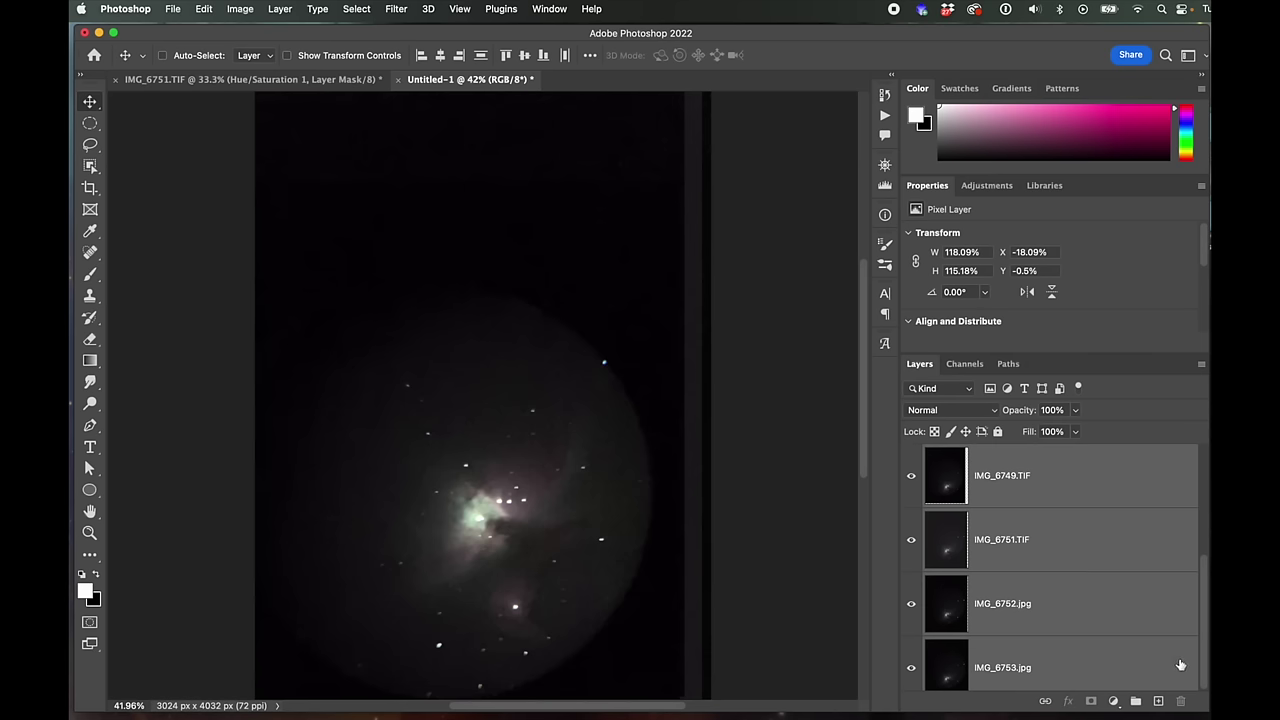
{"action": "left_click_drag", "start_coordinate": [1203, 670], "coordinate": [1204, 455]}
Convert the selected frame layers into a single smart object
{"action": "left_click", "coordinate": [282, 9]}
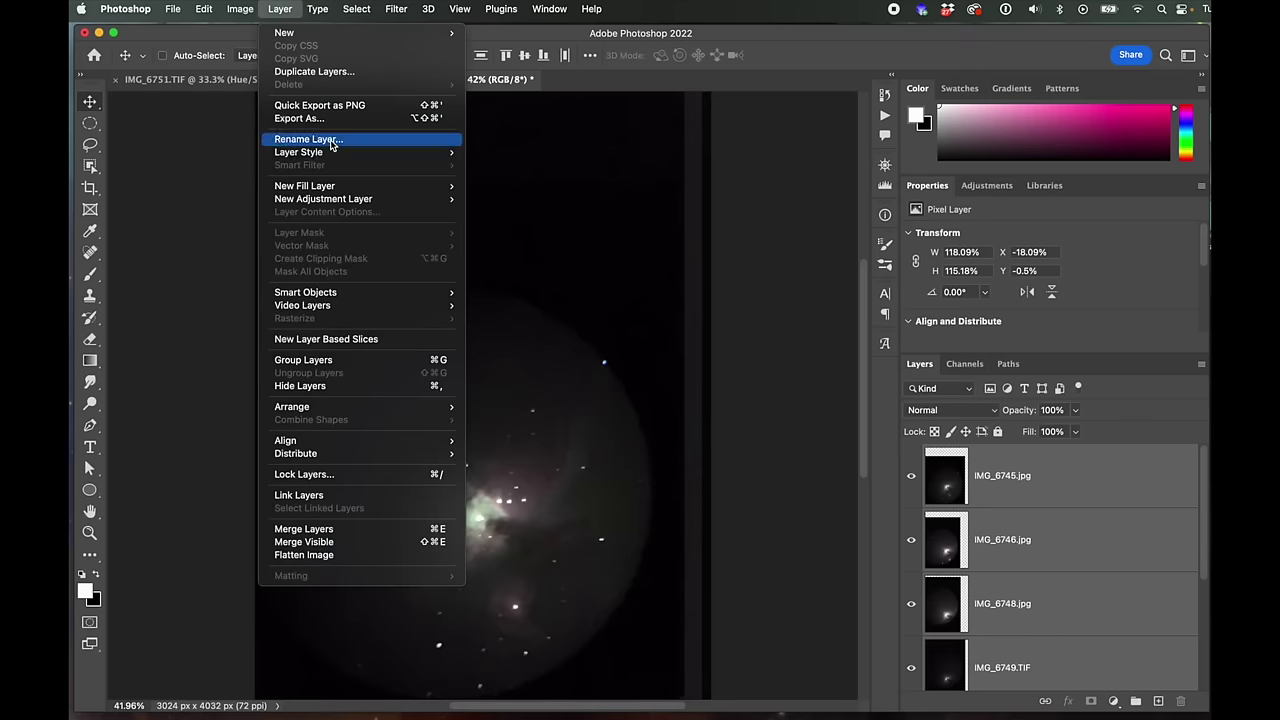
{"action": "mouse_move", "coordinate": [343, 300]}
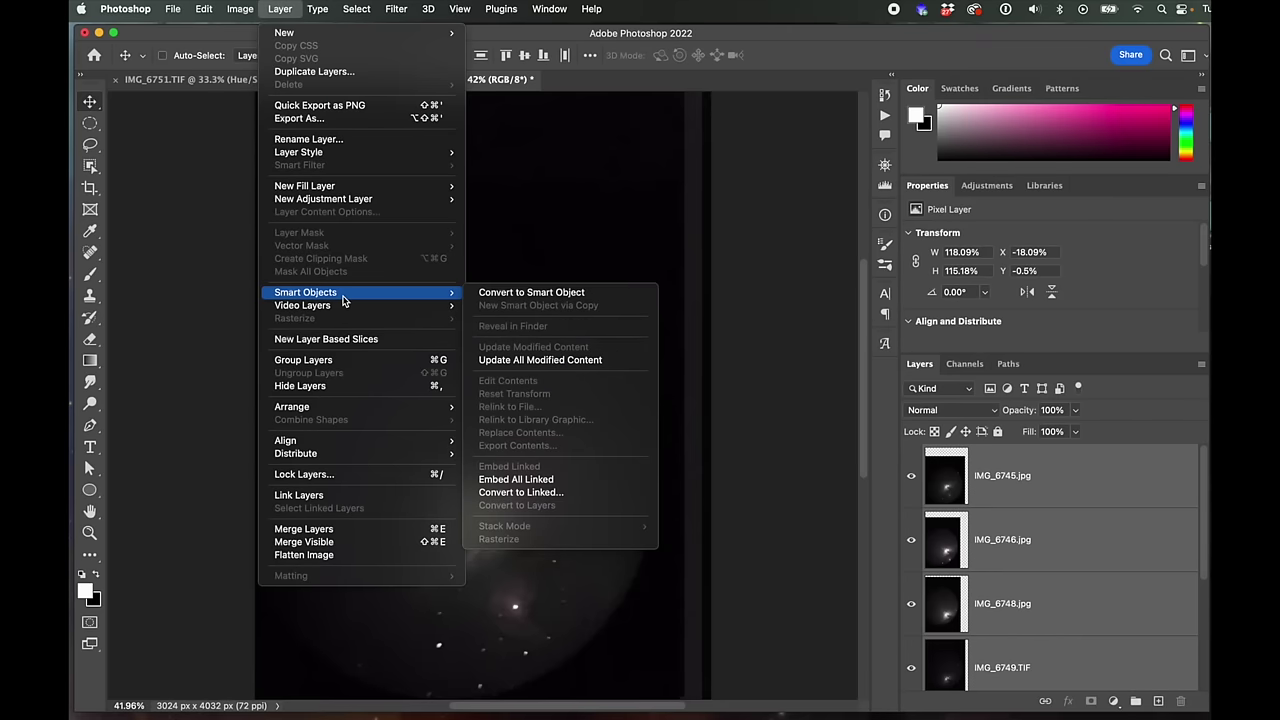
{"action": "left_click", "coordinate": [516, 293]}
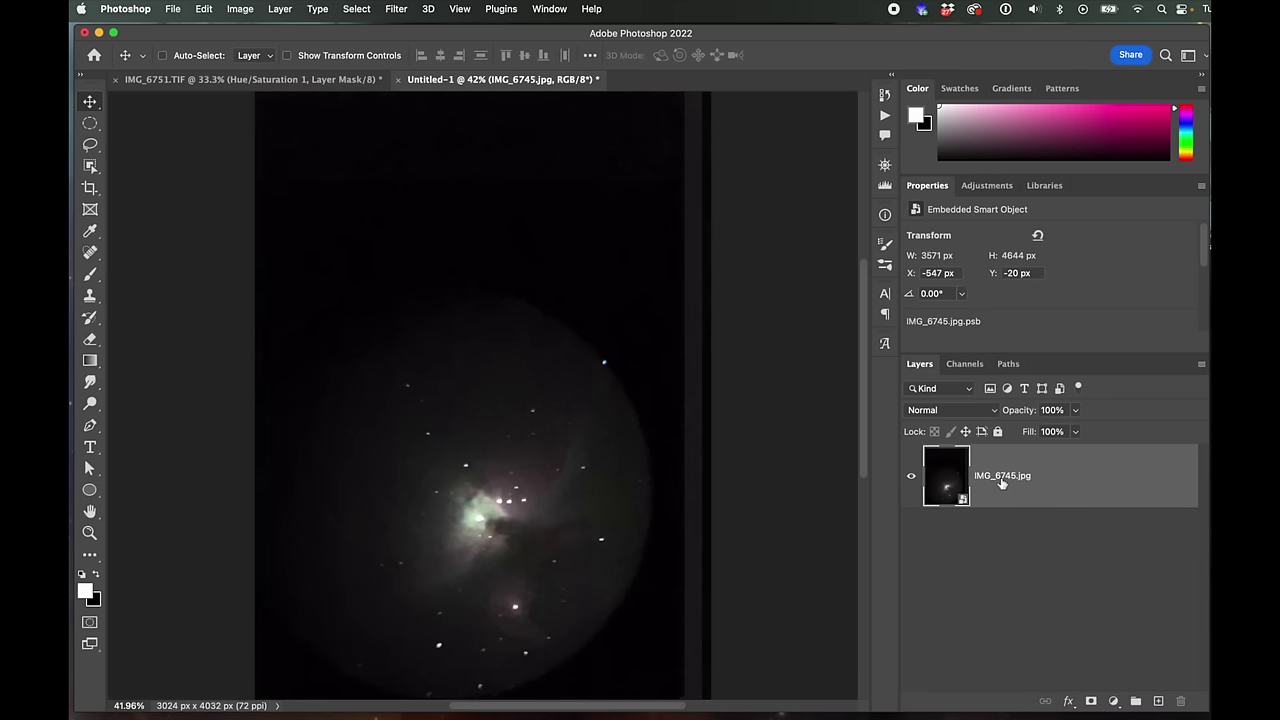
Rename the smart object layer to 'orion stacked'
{"action": "double_click", "coordinate": [1002, 477]}
{"action": "type", "text": "orion stacked"}
{"action": "key", "text": "Return"}
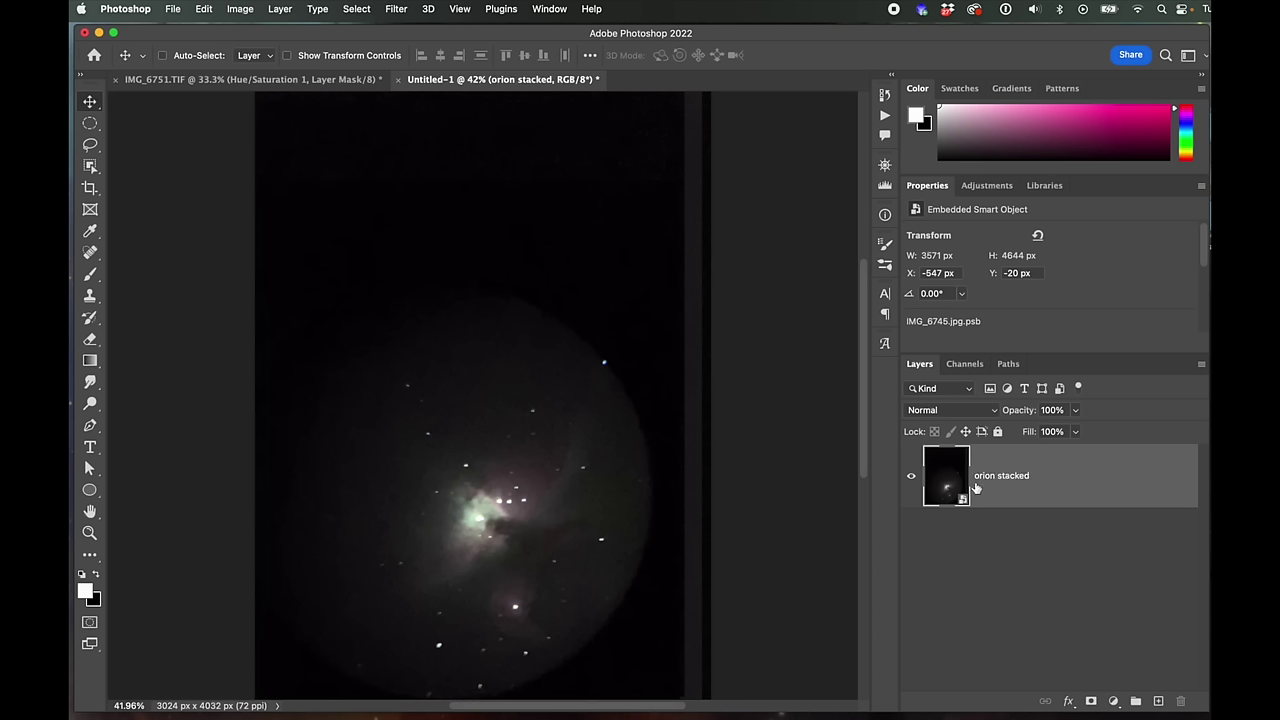
Set the orion stacked smart object's stack mode to Mean, then view the IMG_6751.TIF image
{"action": "left_click", "coordinate": [275, 9]}
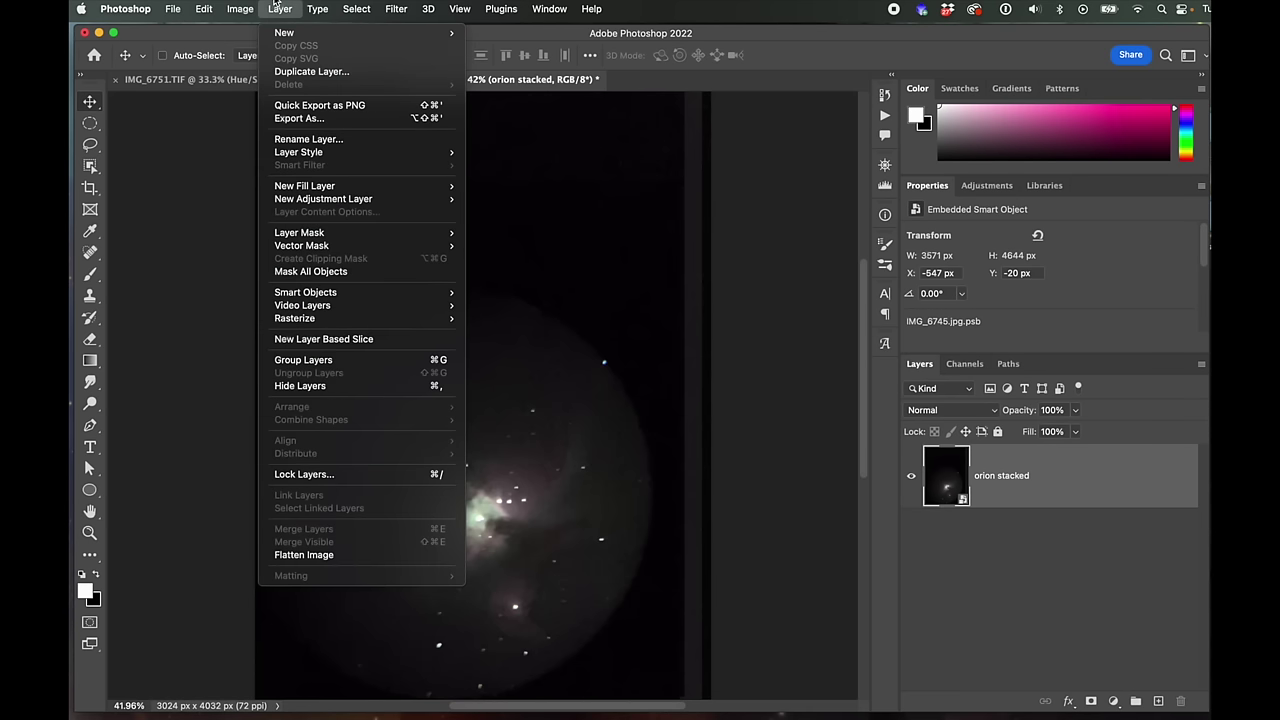
{"action": "mouse_move", "coordinate": [368, 294]}
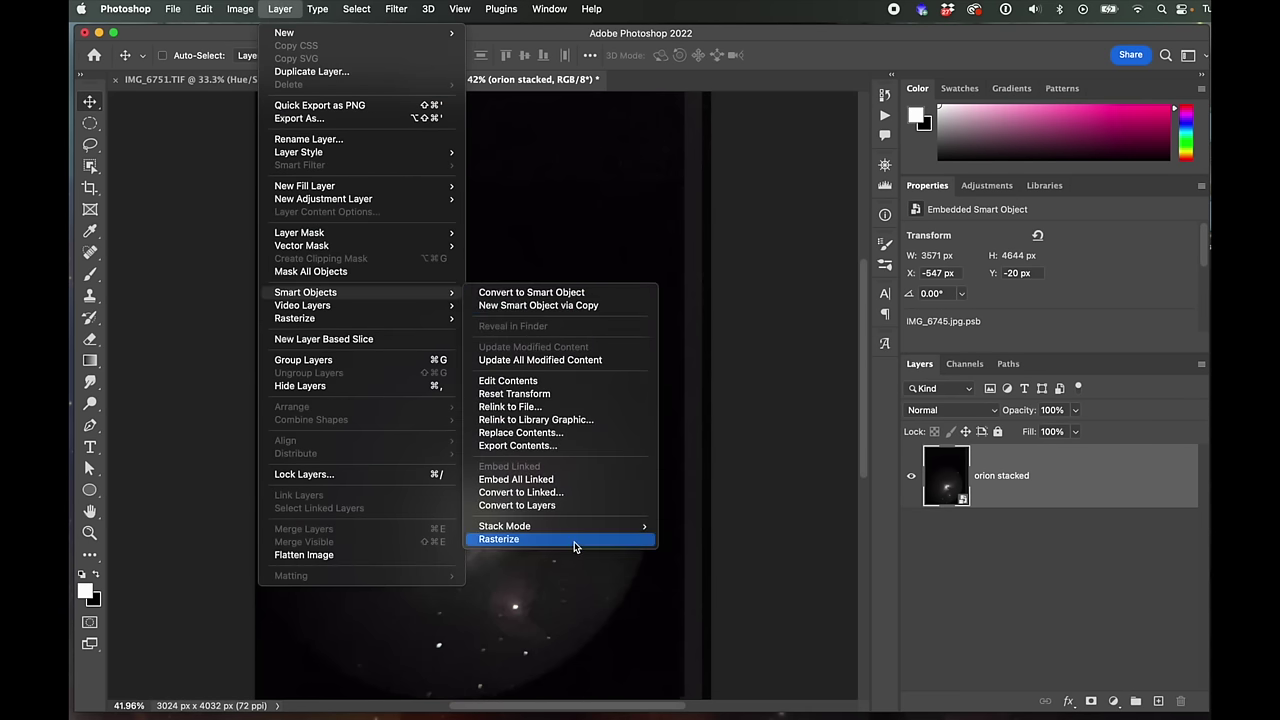
{"action": "mouse_move", "coordinate": [578, 533]}
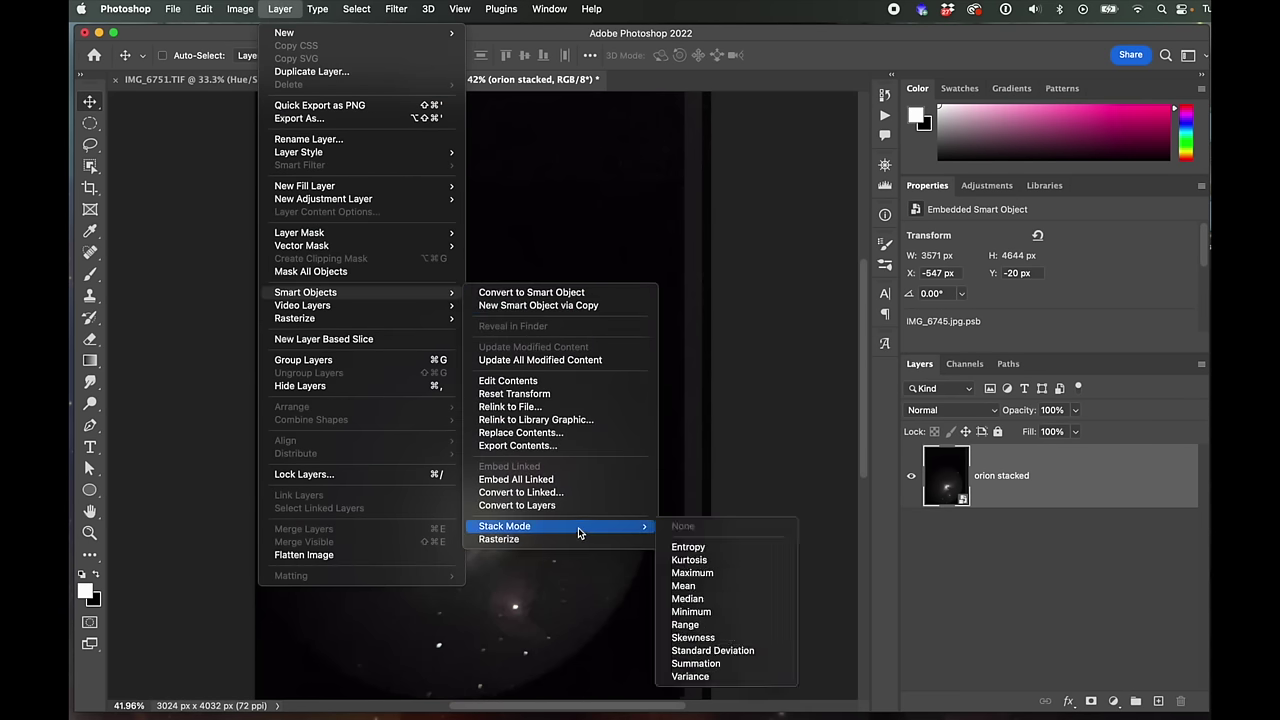
{"action": "left_click", "coordinate": [725, 595]}
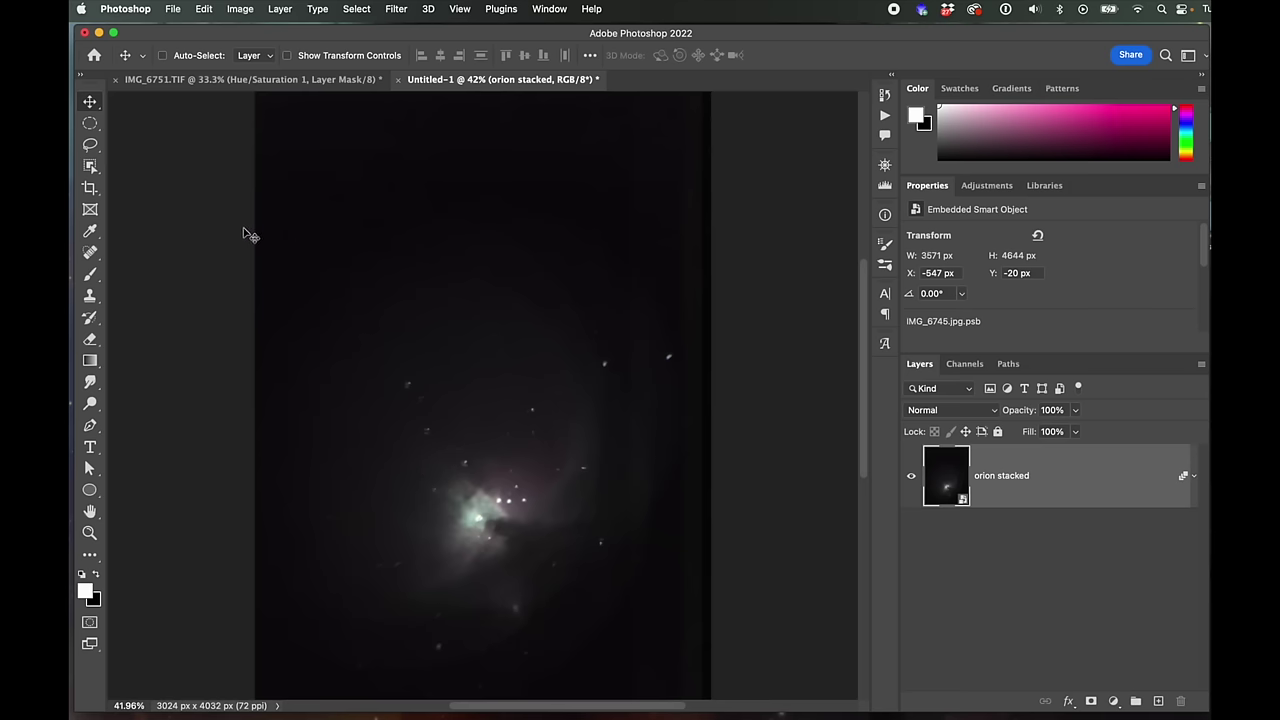
{"action": "left_click", "coordinate": [240, 81]}
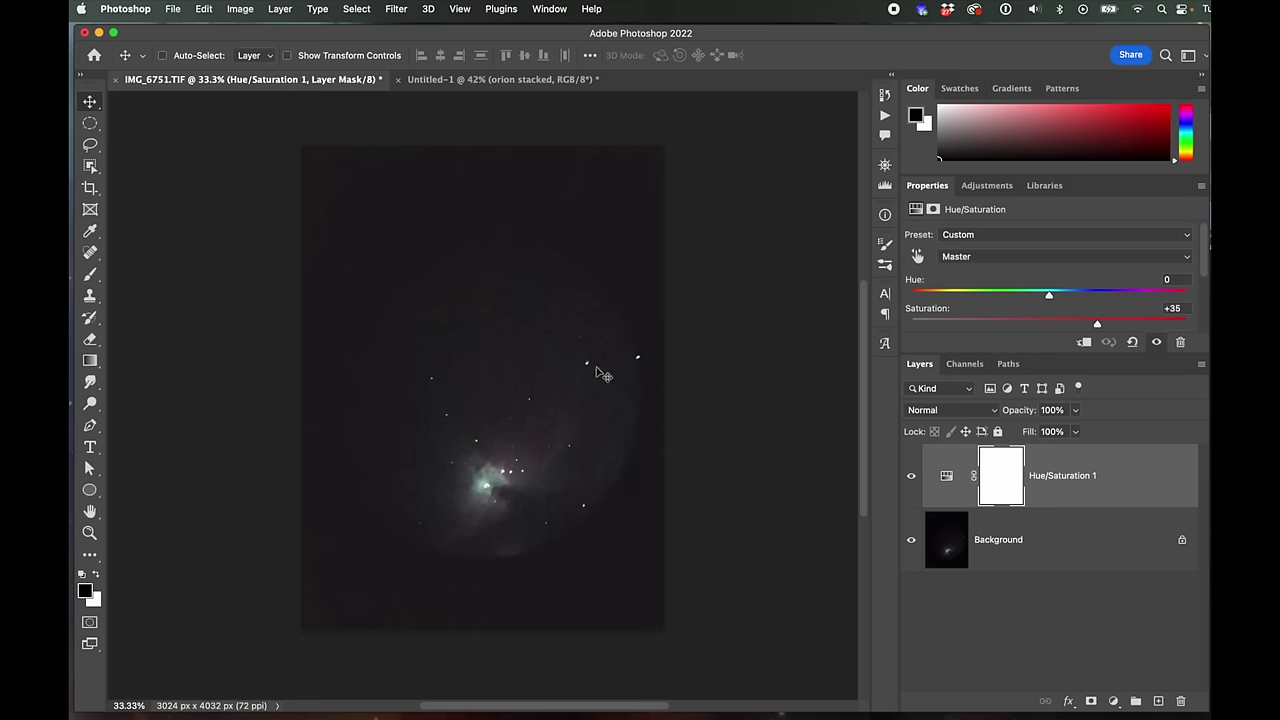
{"action": "left_click", "coordinate": [500, 79]}
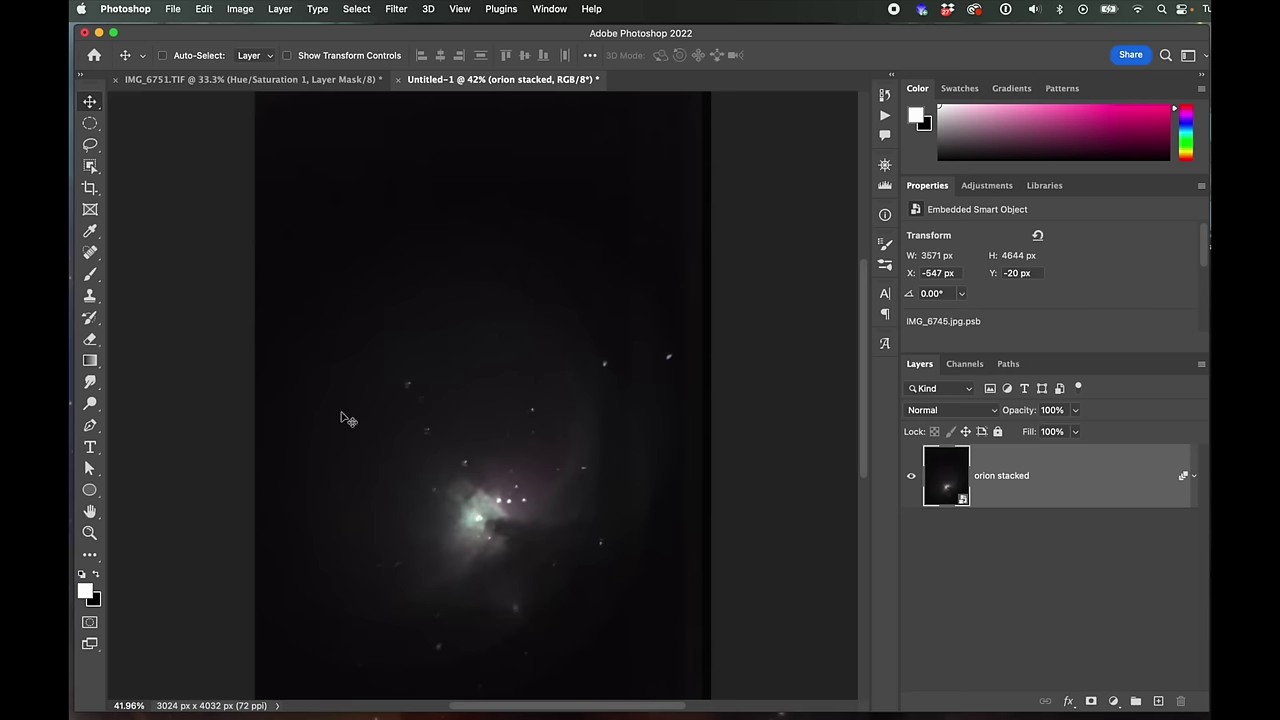
{"action": "left_click", "coordinate": [243, 86]}
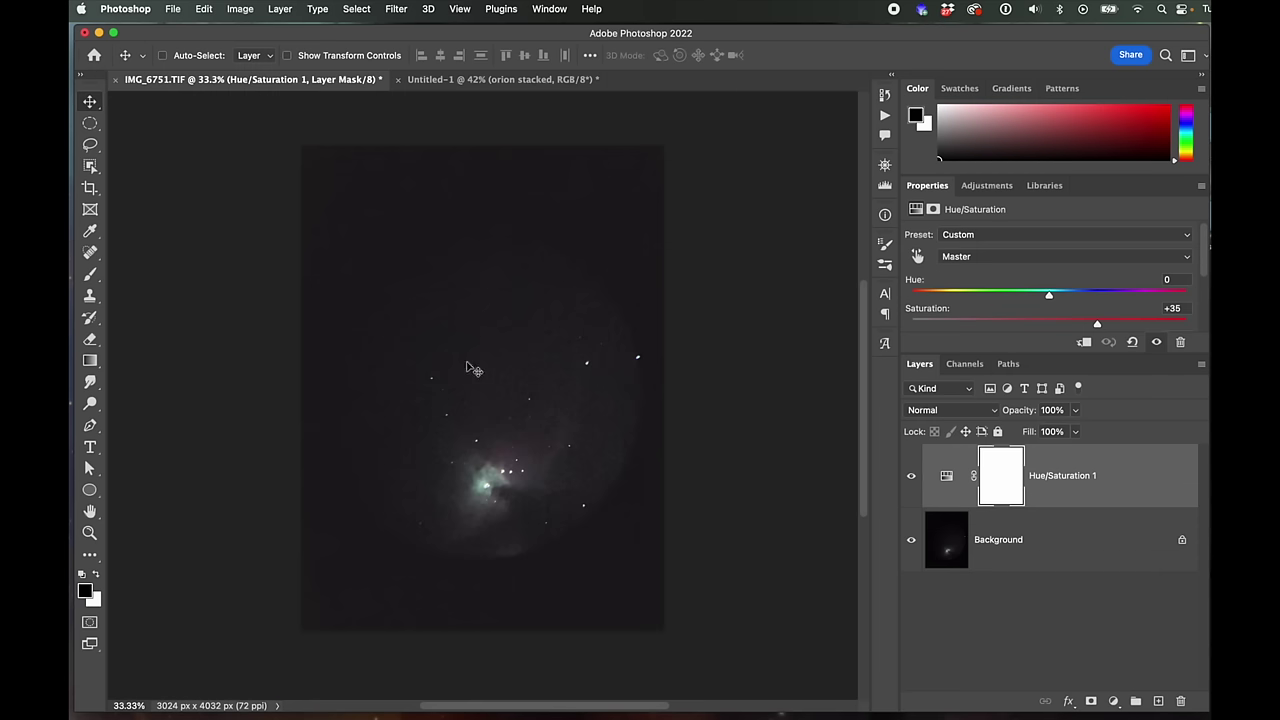
{"action": "left_click", "coordinate": [450, 81]}
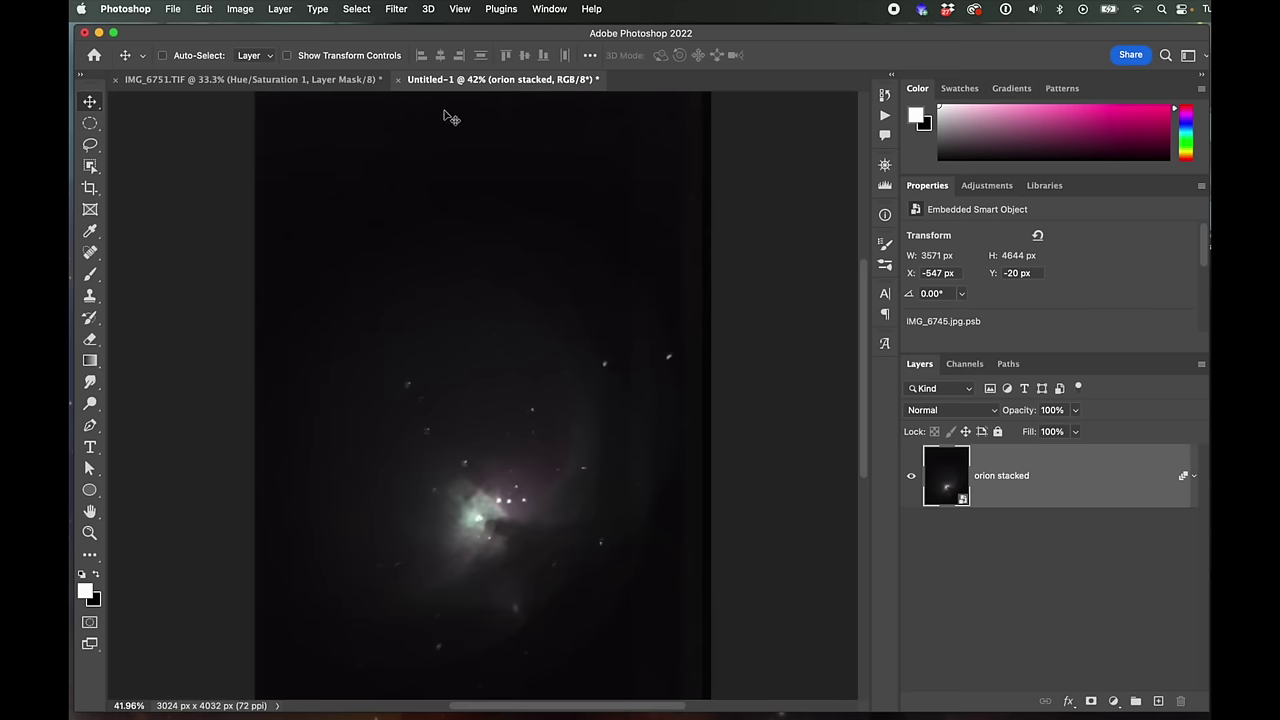
{"action": "left_click", "coordinate": [300, 80]}
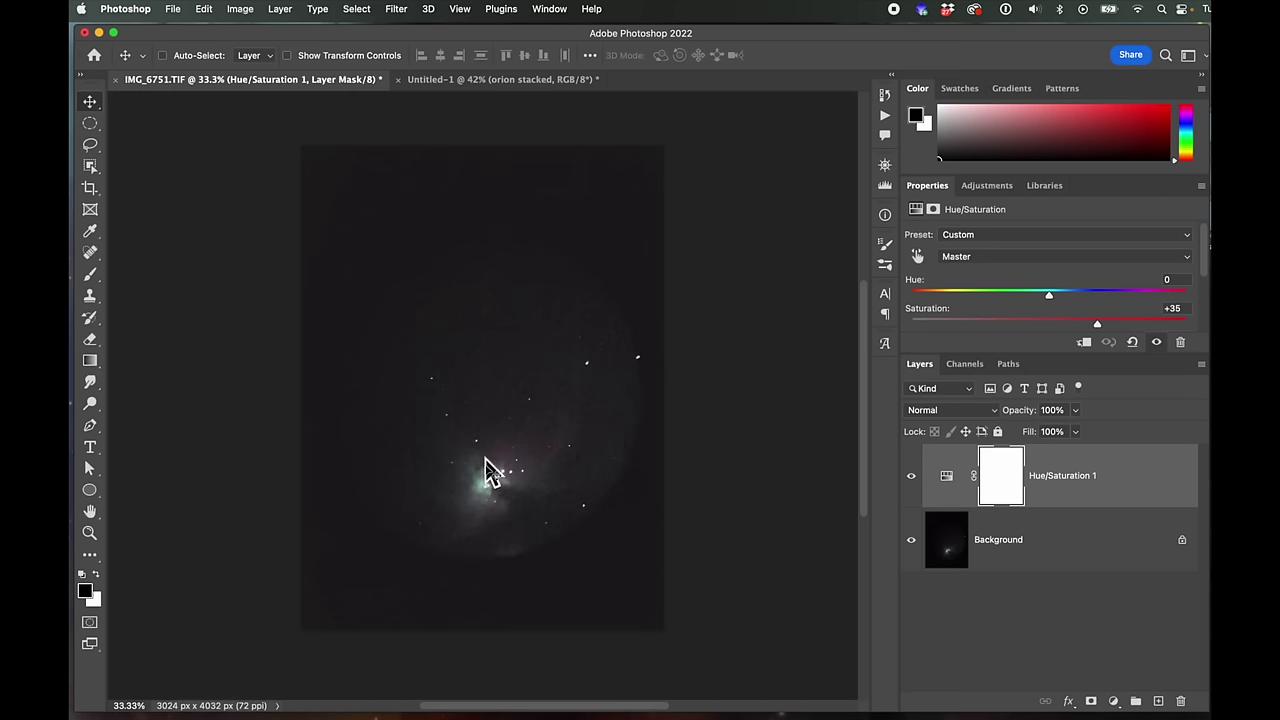
{"action": "left_click", "coordinate": [510, 80]}
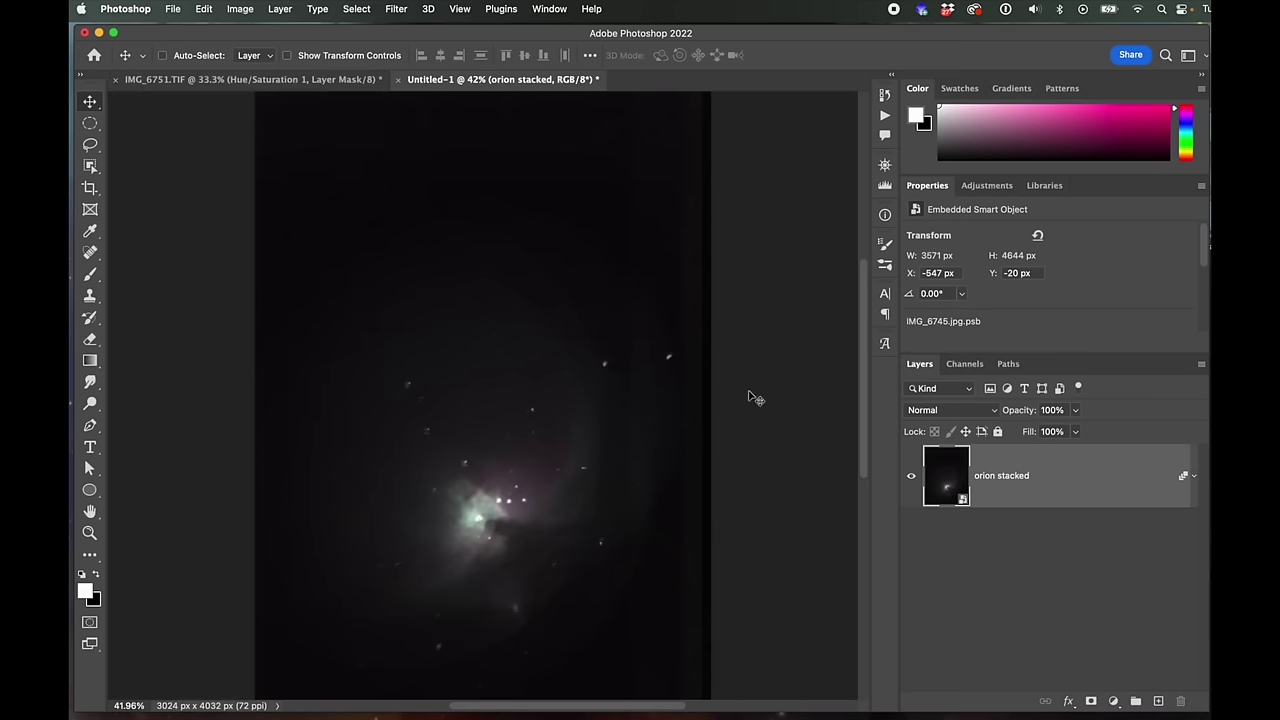
Draw a circular selection around the nebula with the Elliptical Marquee tool
{"action": "left_click", "coordinate": [90, 490]}
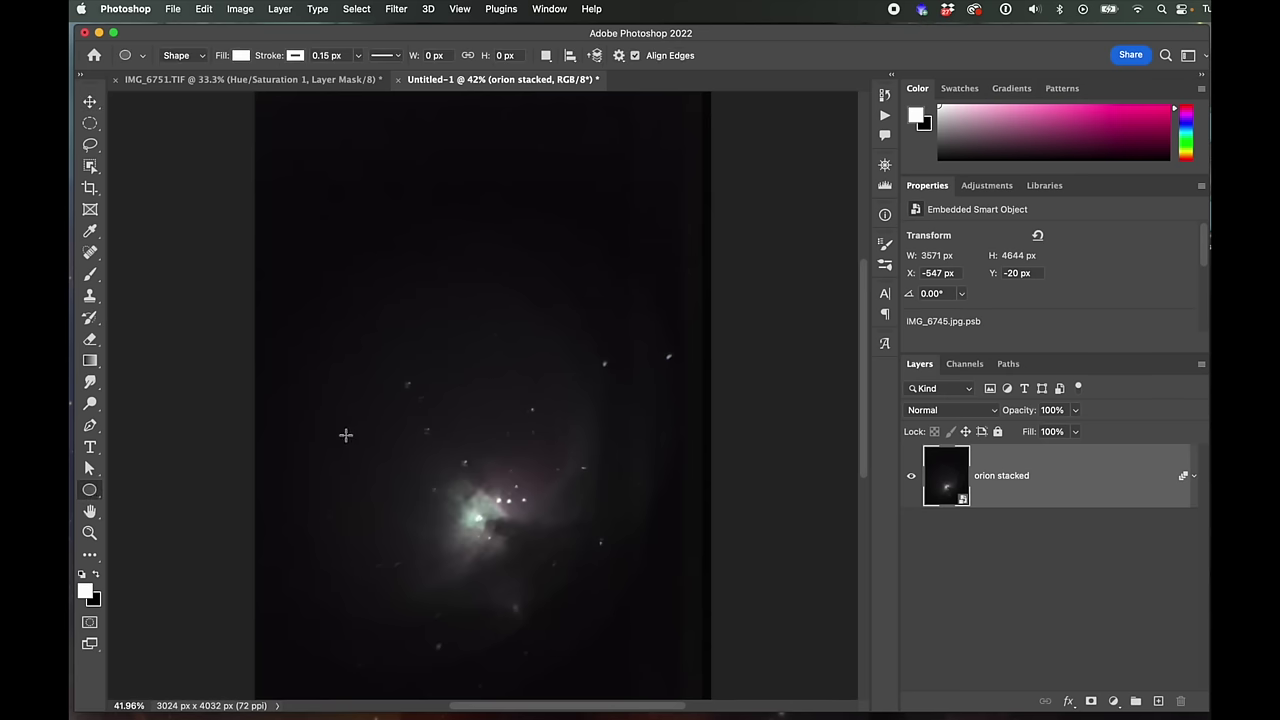
{"action": "left_click", "coordinate": [90, 124]}
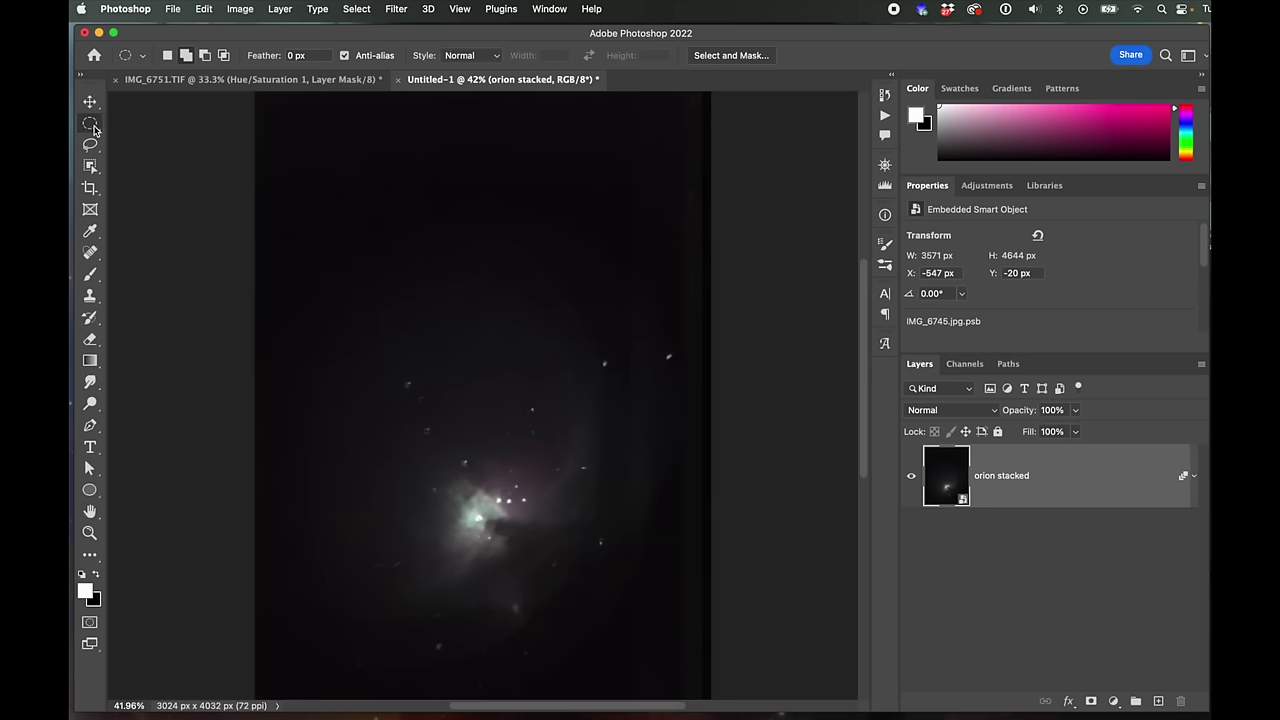
{"action": "right_click", "coordinate": [90, 130]}
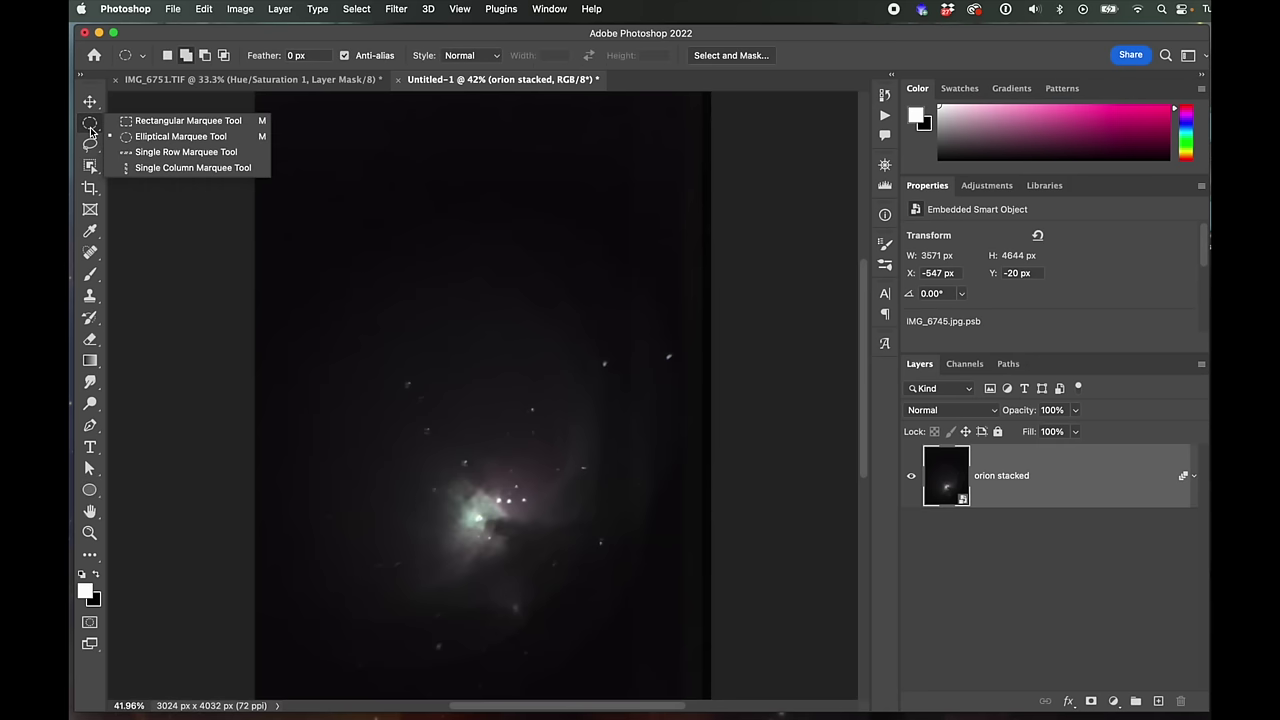
{"action": "left_click", "coordinate": [128, 124]}
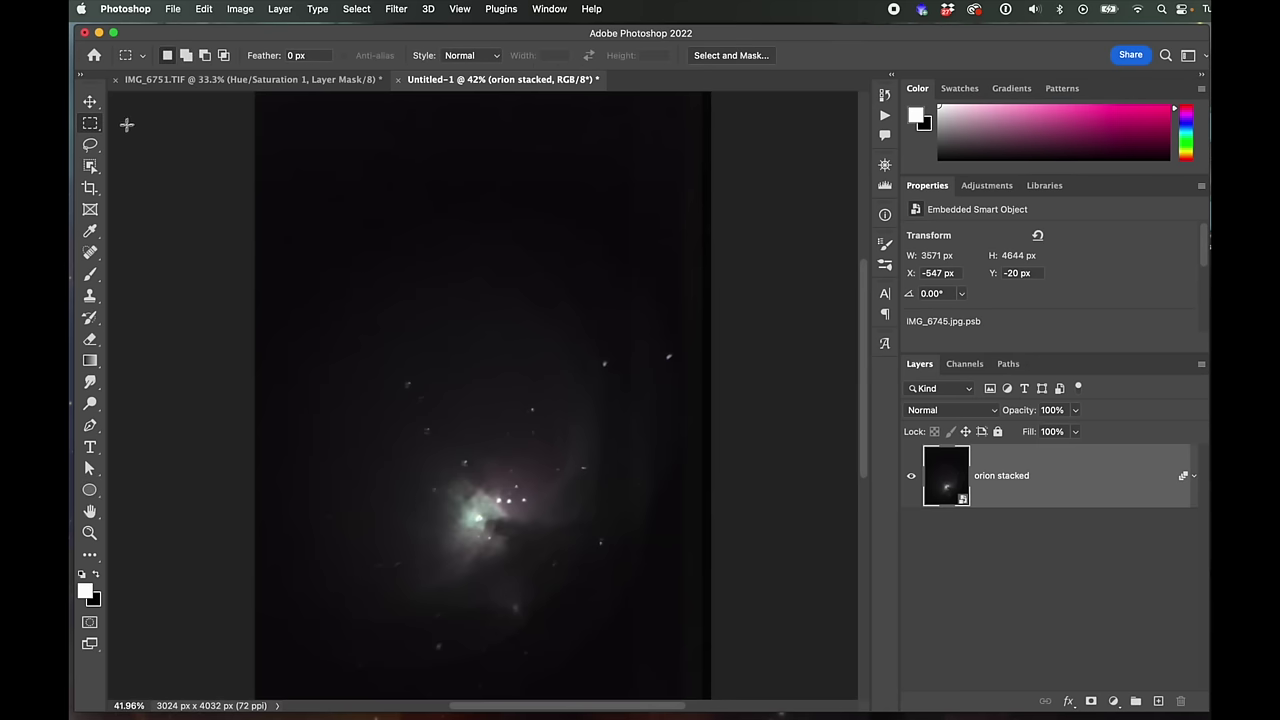
{"action": "right_click", "coordinate": [92, 128]}
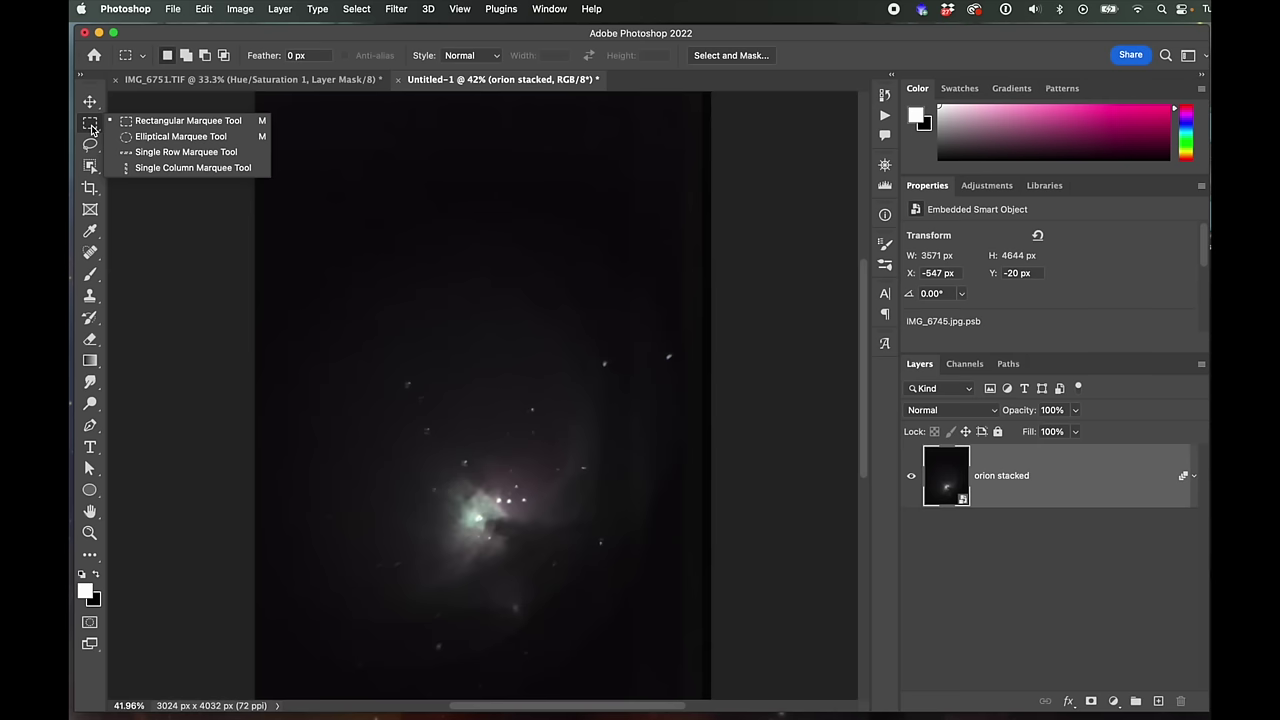
{"action": "left_click", "coordinate": [140, 140]}
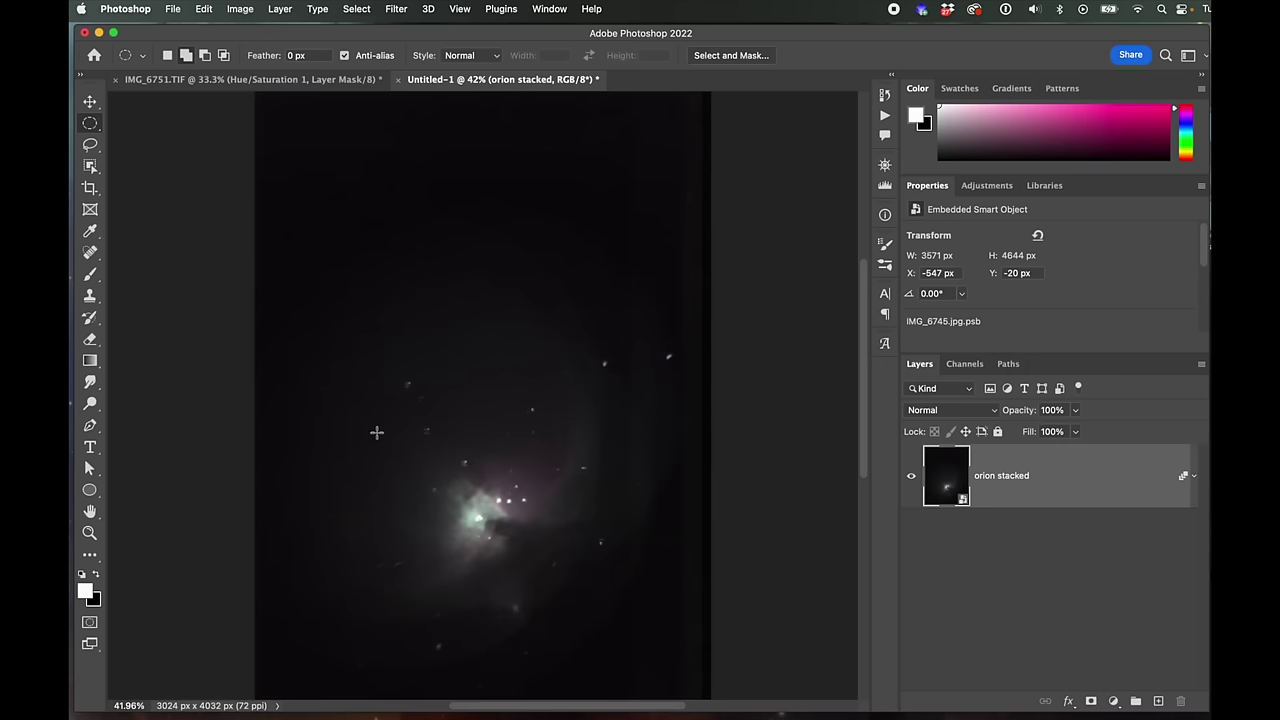
{"action": "left_click_drag", "start_coordinate": [408, 450], "coordinate": [276, 248]}
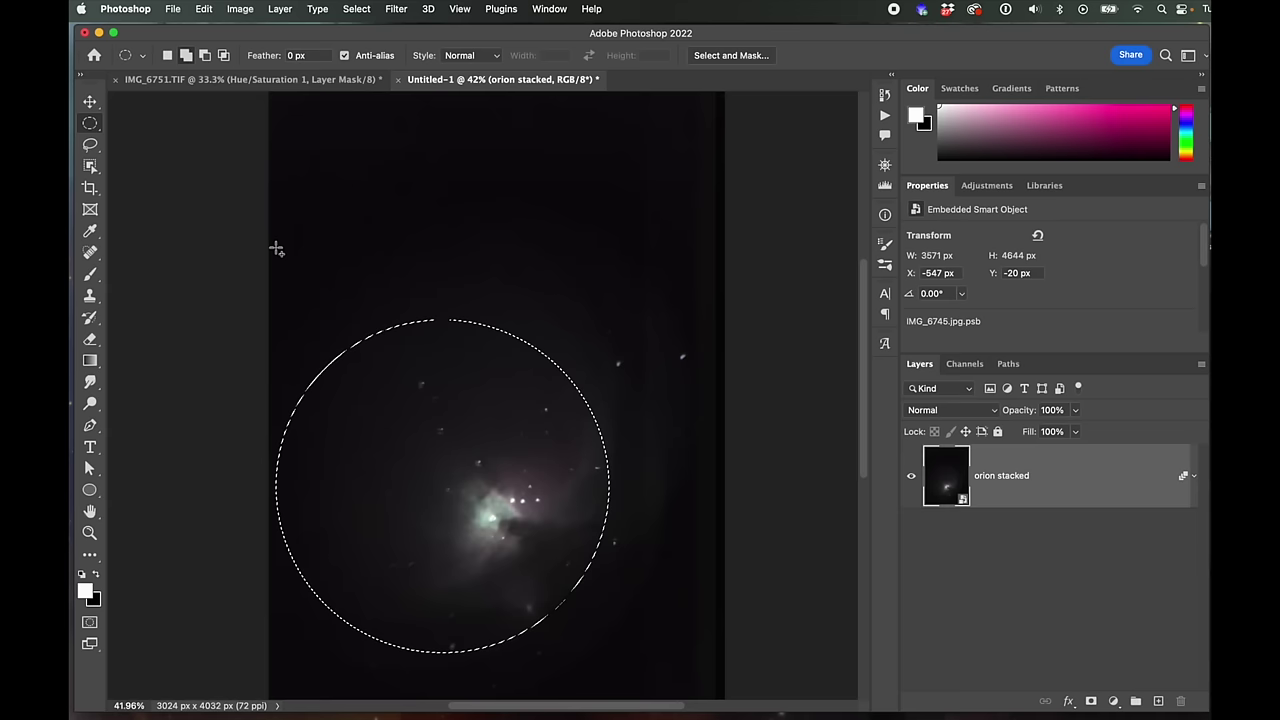
Nudge the circular selection up and slightly right until it centres on the nebula
{"action": "key", "text": "Up"}
{"action": "key", "text": "Up"}
{"action": "key", "text": "Up"}
{"action": "key", "text": "Up"}
{"action": "key", "text": "Up"}
{"action": "key", "text": "Up"}
{"action": "key", "text": "Up"}
{"action": "key", "text": "Up"}
{"action": "key", "text": "Up"}
{"action": "key", "text": "Up"}
{"action": "key", "text": "Up"}
{"action": "key", "text": "Up"}
{"action": "key", "text": "Up"}
{"action": "key", "text": "Up"}
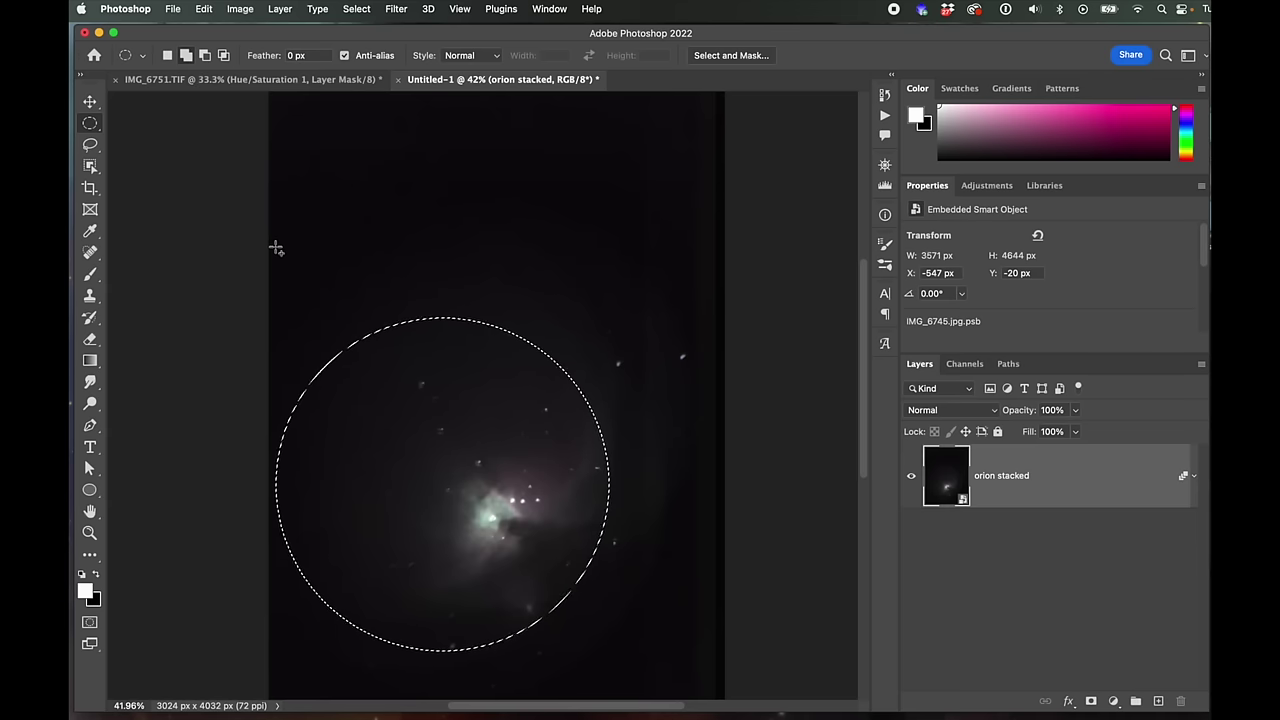
{"action": "key", "text": "Up"}
{"action": "key", "text": "Up"}
{"action": "key", "text": "Up"}
{"action": "key", "text": "Up"}
{"action": "key", "text": "Up"}
{"action": "key", "text": "Up"}
{"action": "key", "text": "Up"}
{"action": "key", "text": "Up"}
{"action": "key", "text": "Up"}
{"action": "key", "text": "Up"}
{"action": "key", "text": "Up"}
{"action": "key", "text": "Up"}
{"action": "key", "text": "Up"}
{"action": "key", "text": "Up"}
{"action": "key", "text": "Up"}
{"action": "key", "text": "Up"}
{"action": "key", "text": "Up"}
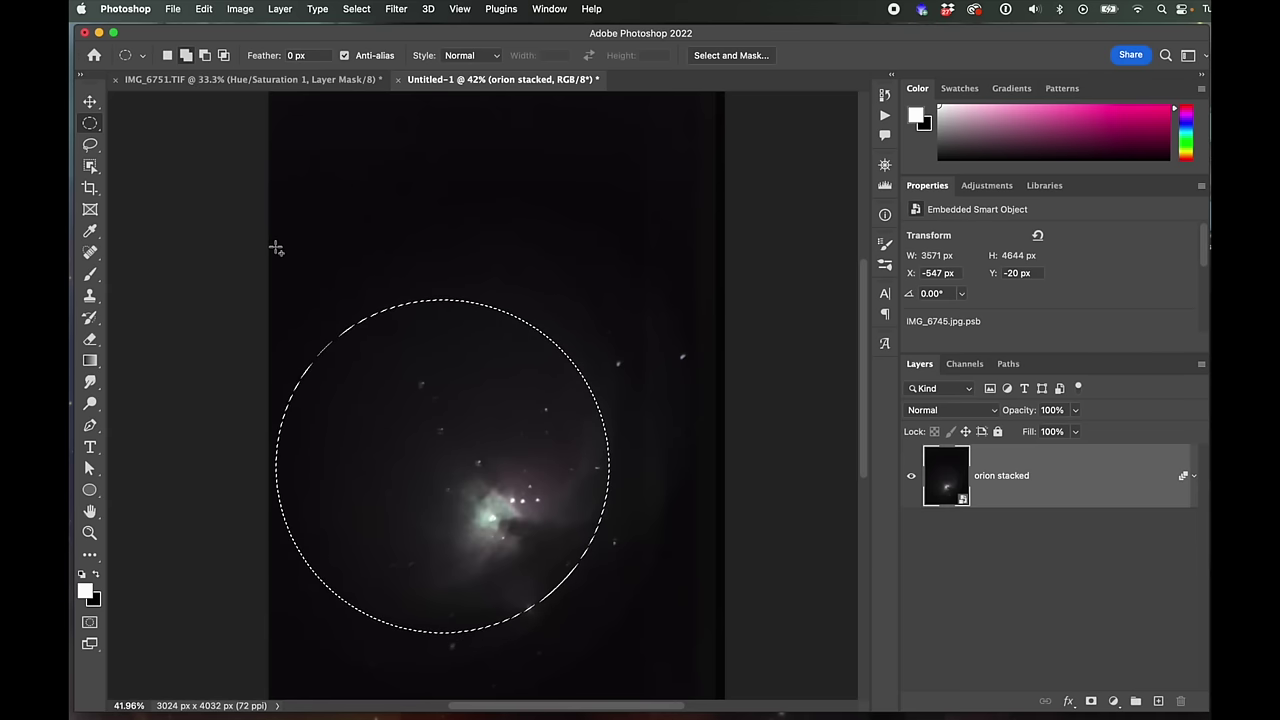
{"action": "key", "text": "Up"}
{"action": "key", "text": "Up"}
{"action": "key", "text": "Up"}
{"action": "key", "text": "Up"}
{"action": "key", "text": "Up"}
{"action": "key", "text": "Up"}
{"action": "key", "text": "Up"}
{"action": "key", "text": "Up"}
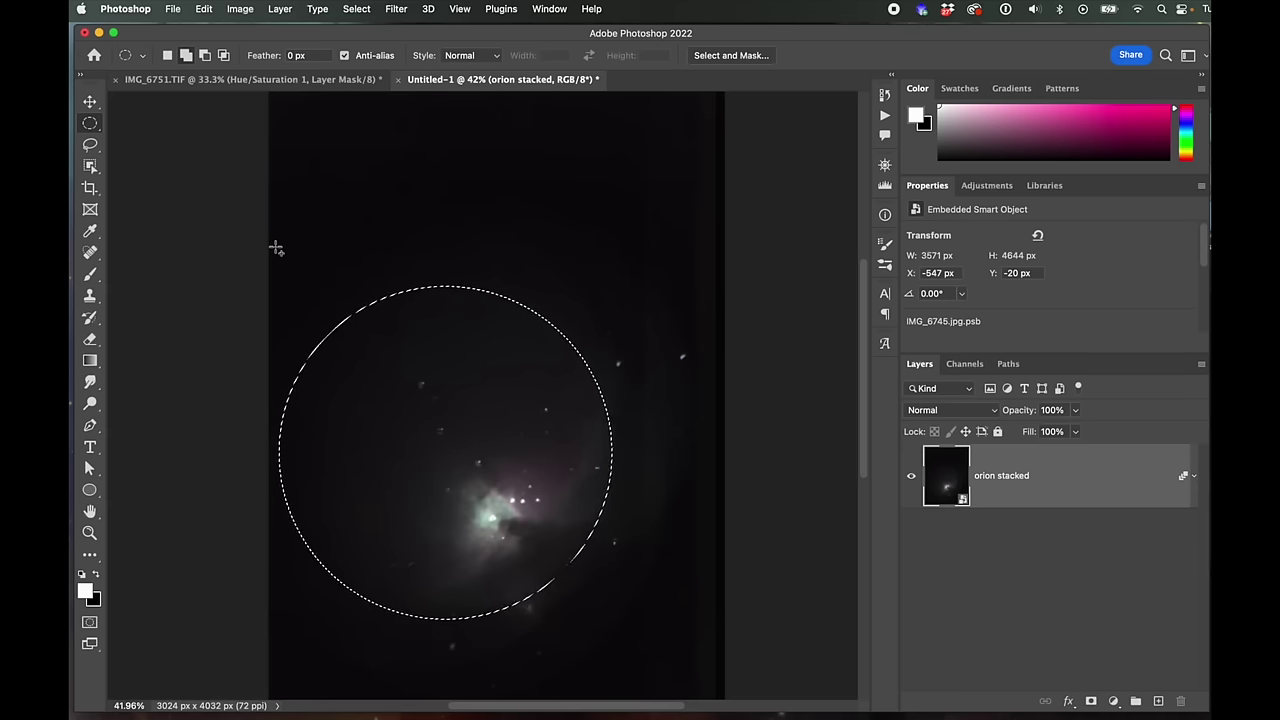
{"action": "key", "text": "Right"}
{"action": "key", "text": "Right"}
{"action": "key", "text": "Right"}
{"action": "key", "text": "Right"}
{"action": "key", "text": "Right"}
{"action": "key", "text": "Right"}
{"action": "key", "text": "Right"}
{"action": "key", "text": "Right"}
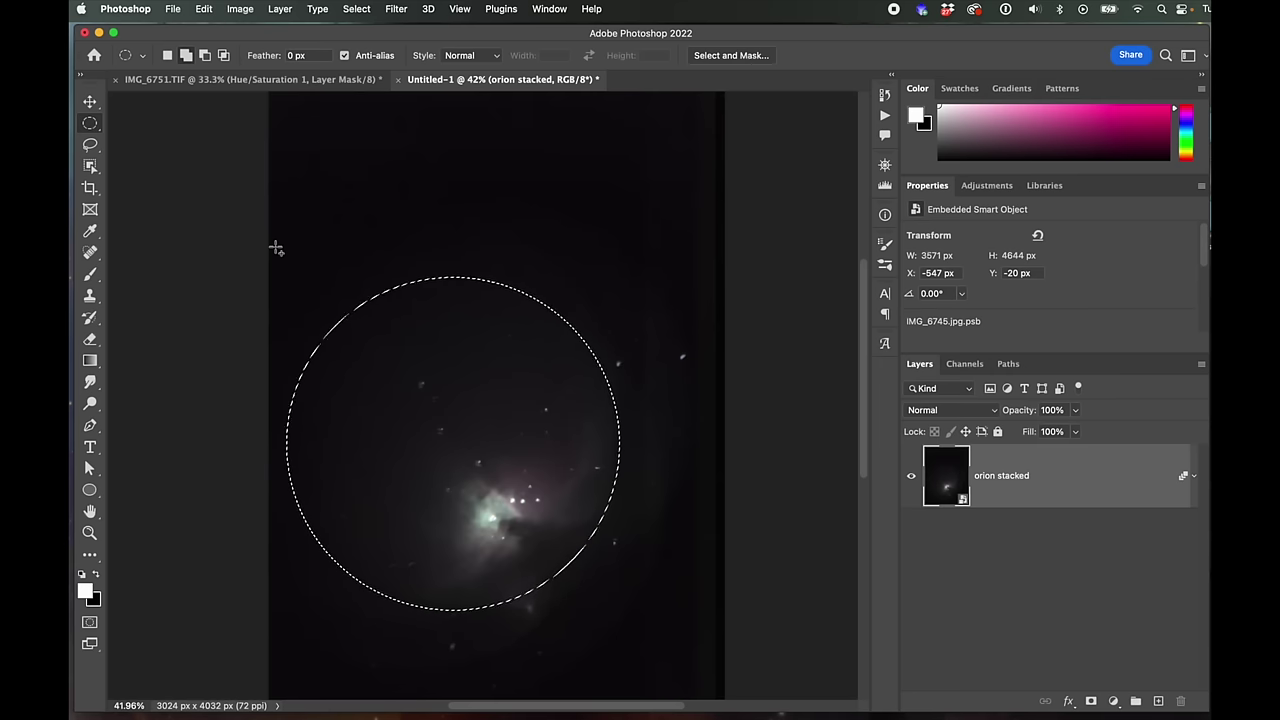
{"action": "key", "text": "Left"}
{"action": "key", "text": "Left"}
{"action": "key", "text": "Down"}
{"action": "key", "text": "Down"}
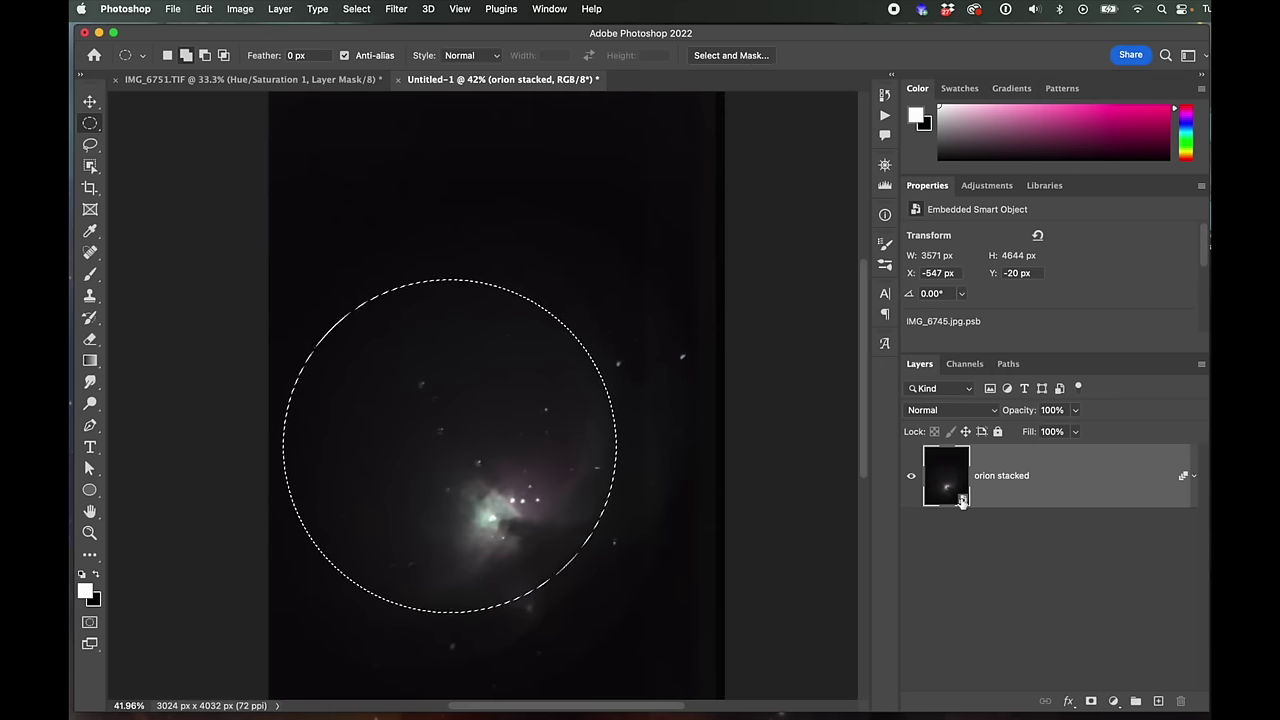
Mask orion stacked to the circle and add a new Layer 1 beneath it
{"action": "left_click", "coordinate": [1091, 702]}
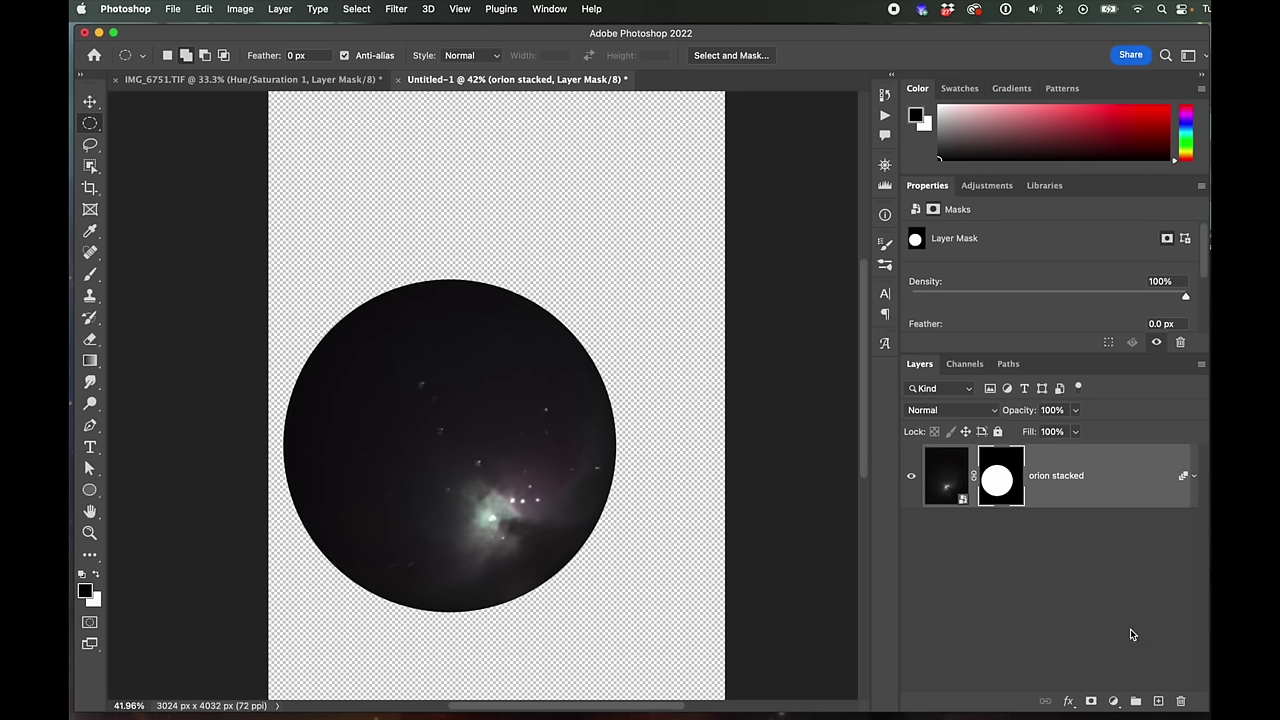
{"action": "left_click", "coordinate": [1158, 701]}
{"action": "left_click_drag", "start_coordinate": [1090, 488], "coordinate": [1081, 616]}
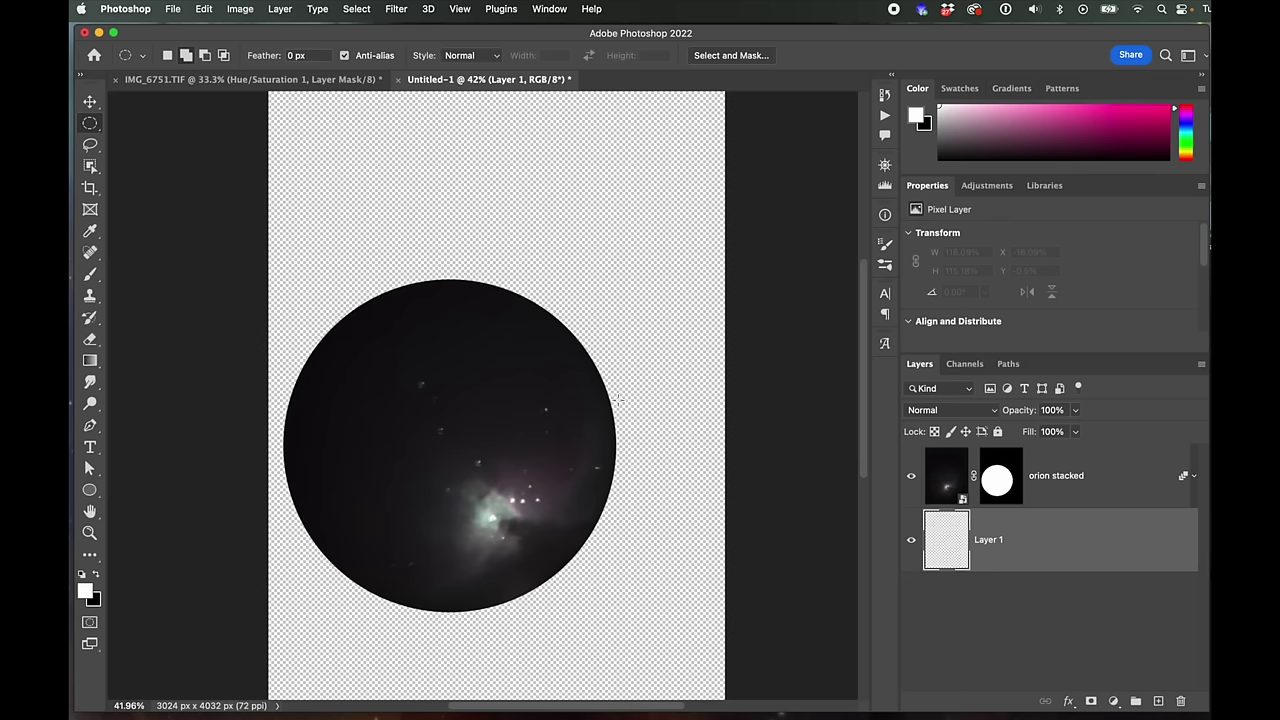
Fill Layer 1 with black, then select the orion stacked layer
{"action": "left_click", "coordinate": [203, 9]}
{"action": "left_click", "coordinate": [220, 233]}
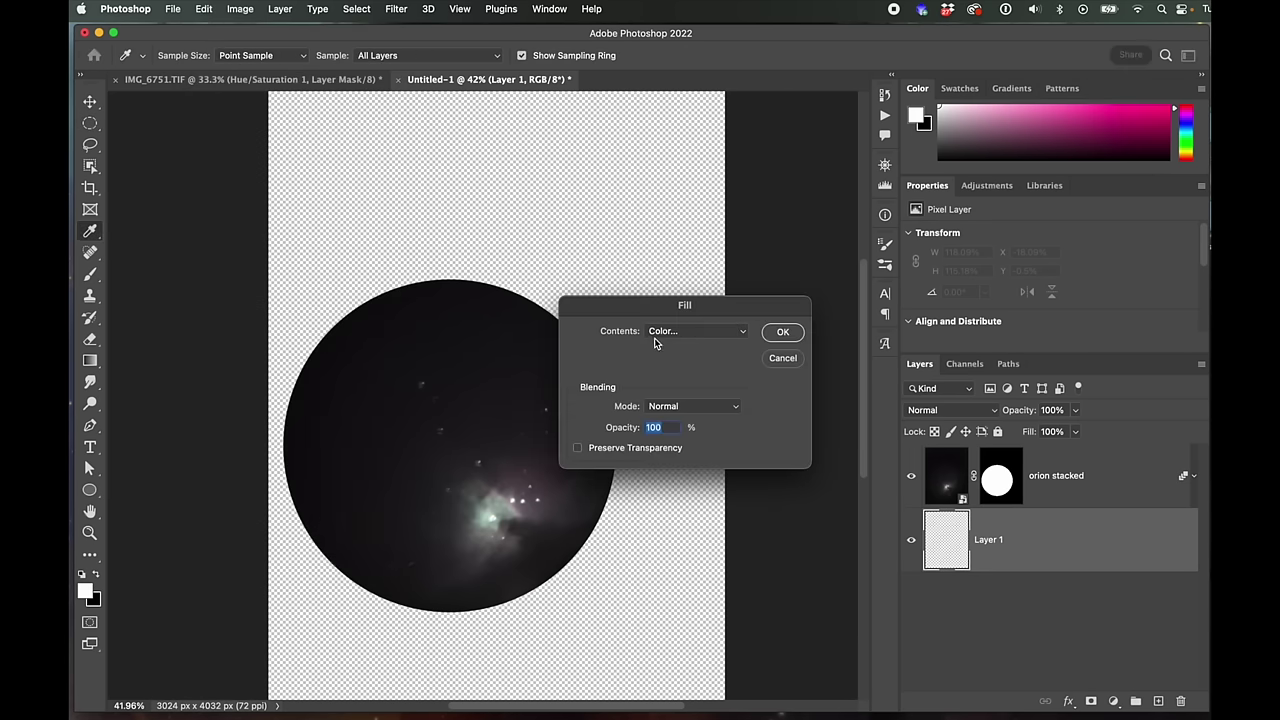
{"action": "left_click", "coordinate": [668, 334]}
{"action": "left_click", "coordinate": [686, 406]}
{"action": "left_click", "coordinate": [783, 333]}
{"action": "key", "text": "m"}
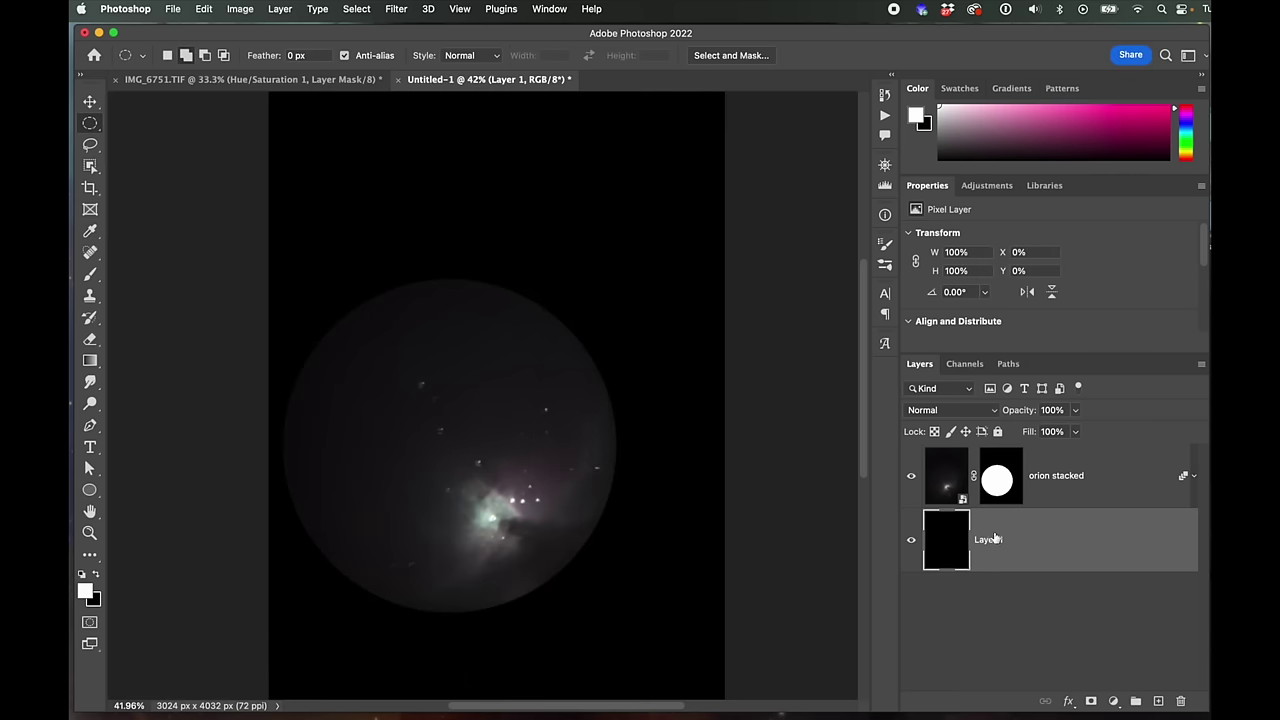
{"action": "left_click", "coordinate": [924, 484]}
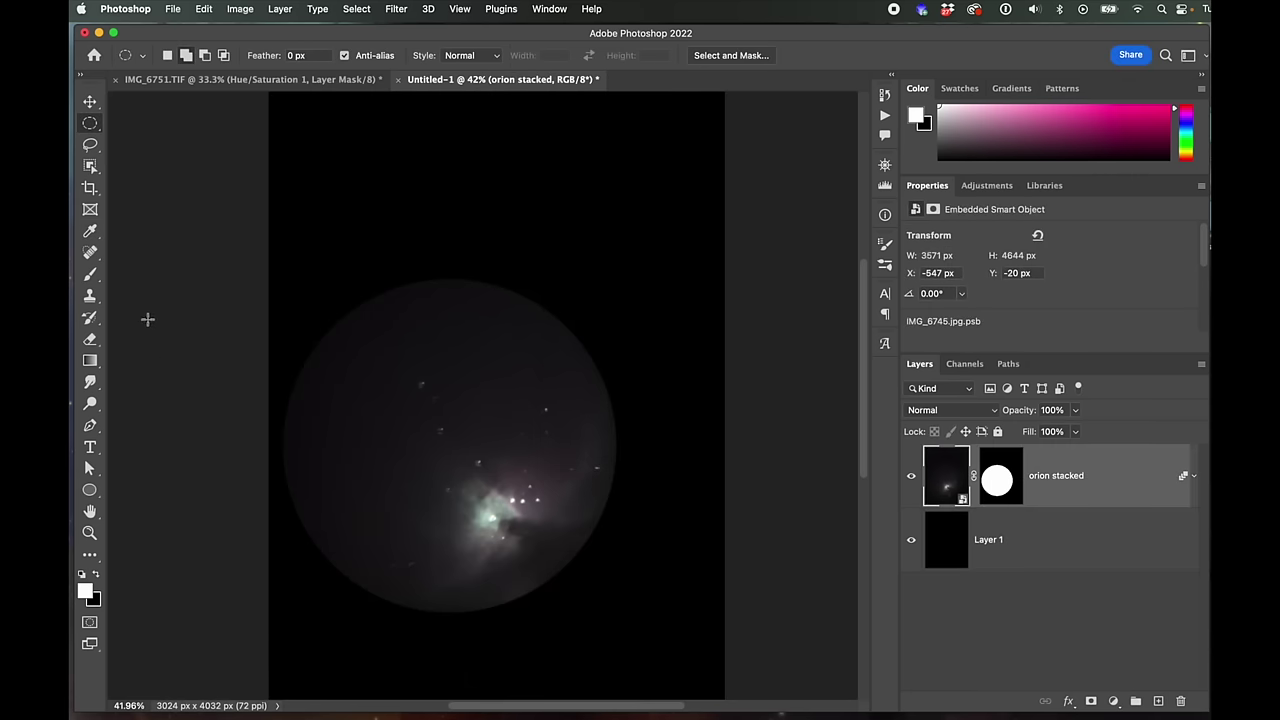
Move the masked orion stacked circle up and right to X -228 px, Y -306 px
{"action": "left_click", "coordinate": [89, 101]}
{"action": "left_click_drag", "start_coordinate": [395, 420], "coordinate": [446, 383]}
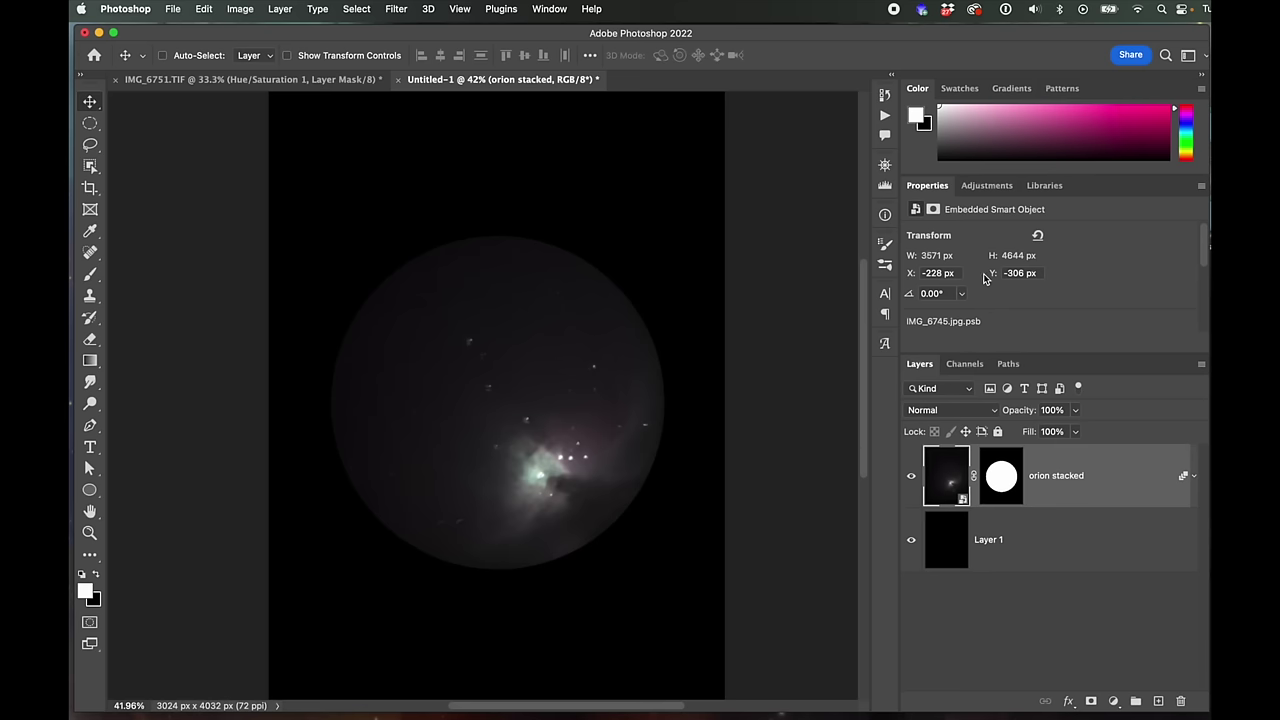
Add a Curves adjustment above orion stacked and raise two curve points to brighten the nebula
{"action": "left_click", "coordinate": [996, 189]}
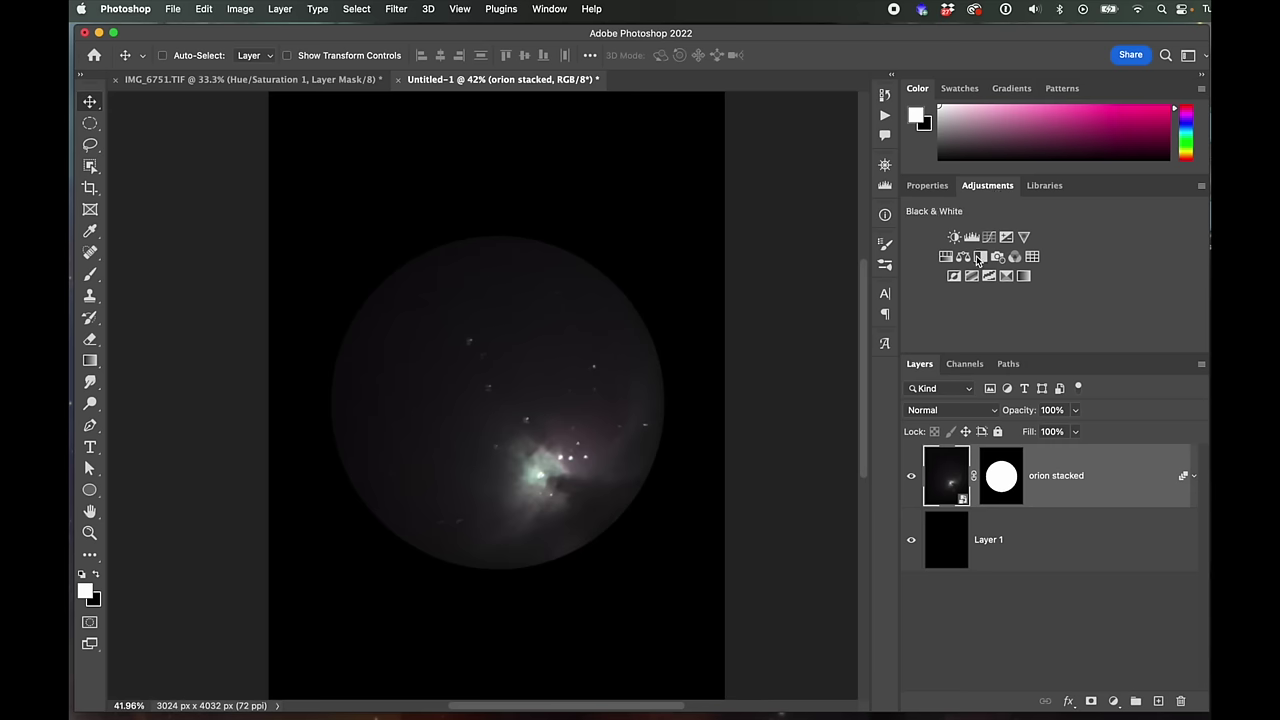
{"action": "left_click", "coordinate": [988, 237]}
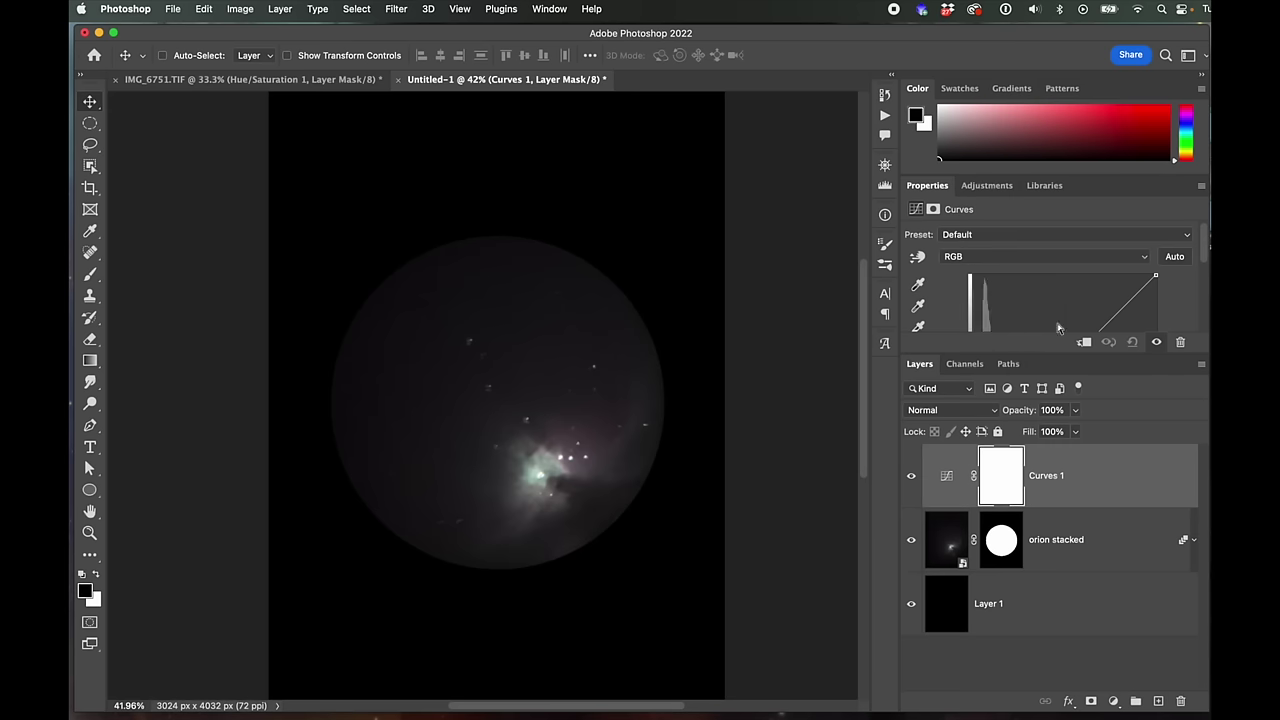
{"action": "scroll", "coordinate": [1204, 280], "scroll_direction": "down", "scroll_amount": 5}
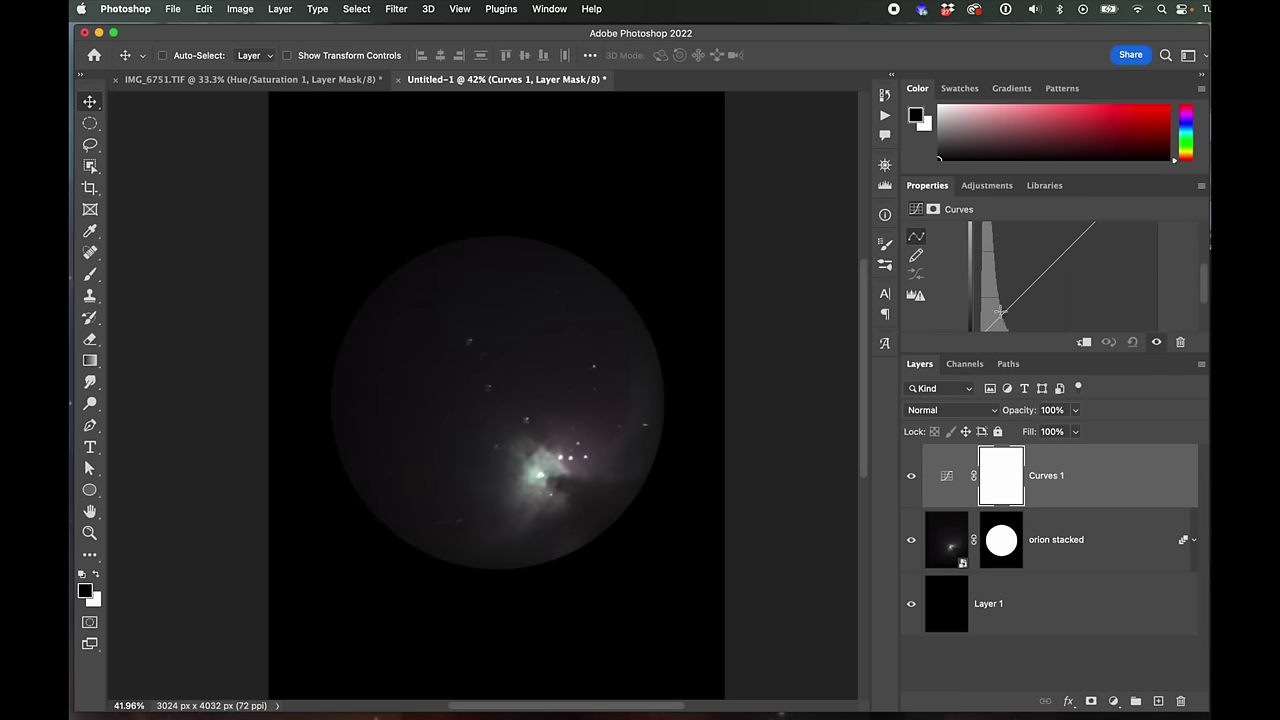
{"action": "left_click_drag", "start_coordinate": [999, 312], "coordinate": [996, 309]}
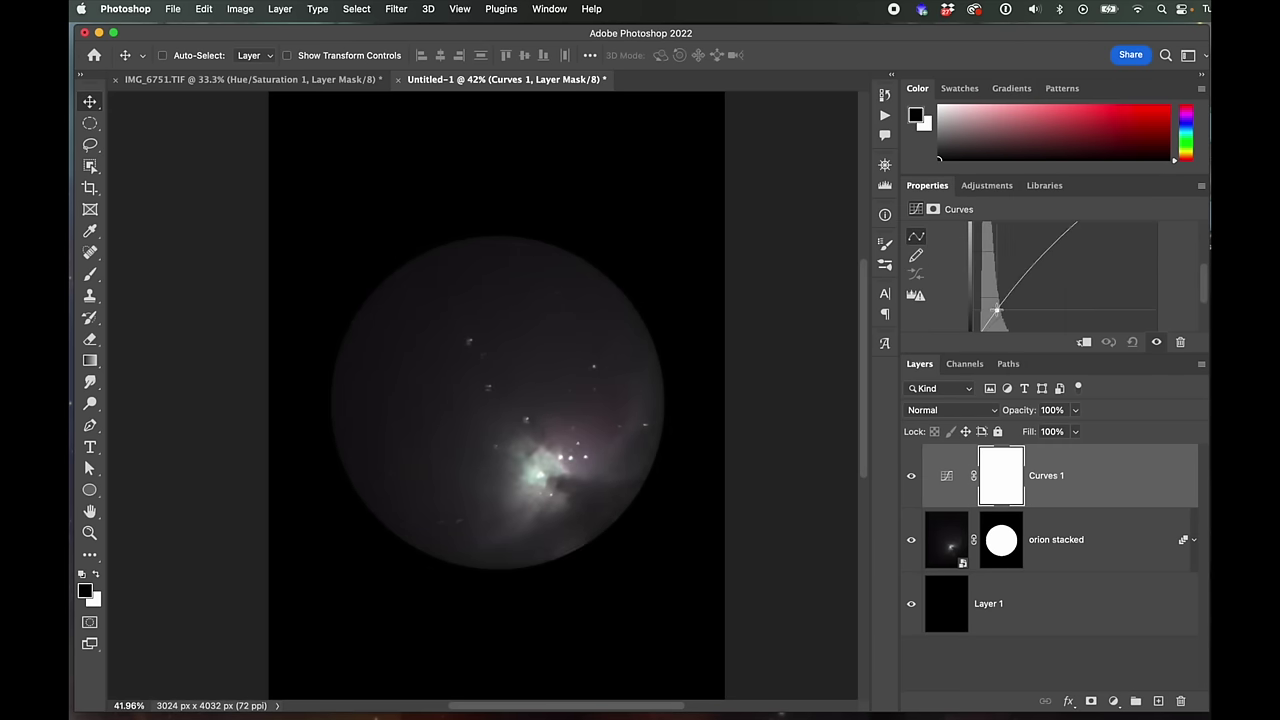
{"action": "left_click_drag", "start_coordinate": [988, 321], "coordinate": [1000, 322]}
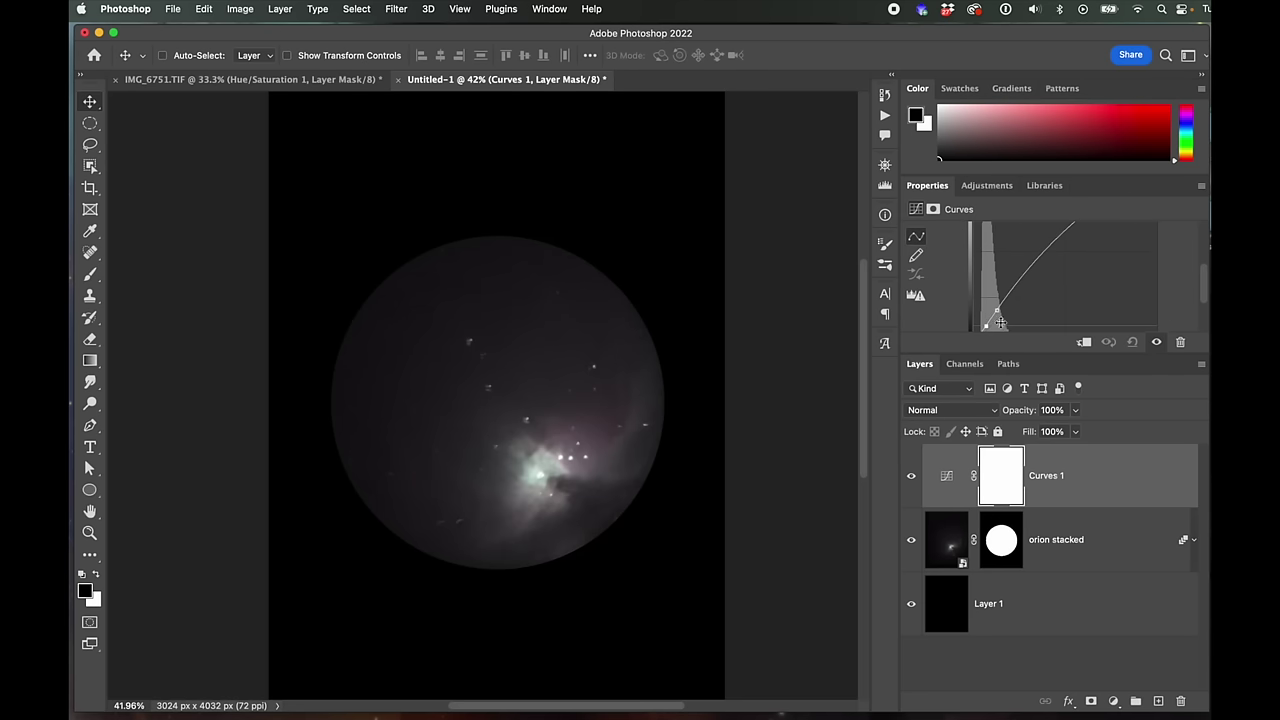
{"action": "scroll", "coordinate": [1204, 300], "scroll_direction": "down", "scroll_amount": 3}
{"action": "scroll", "coordinate": [1200, 305], "scroll_direction": "up", "scroll_amount": 2}
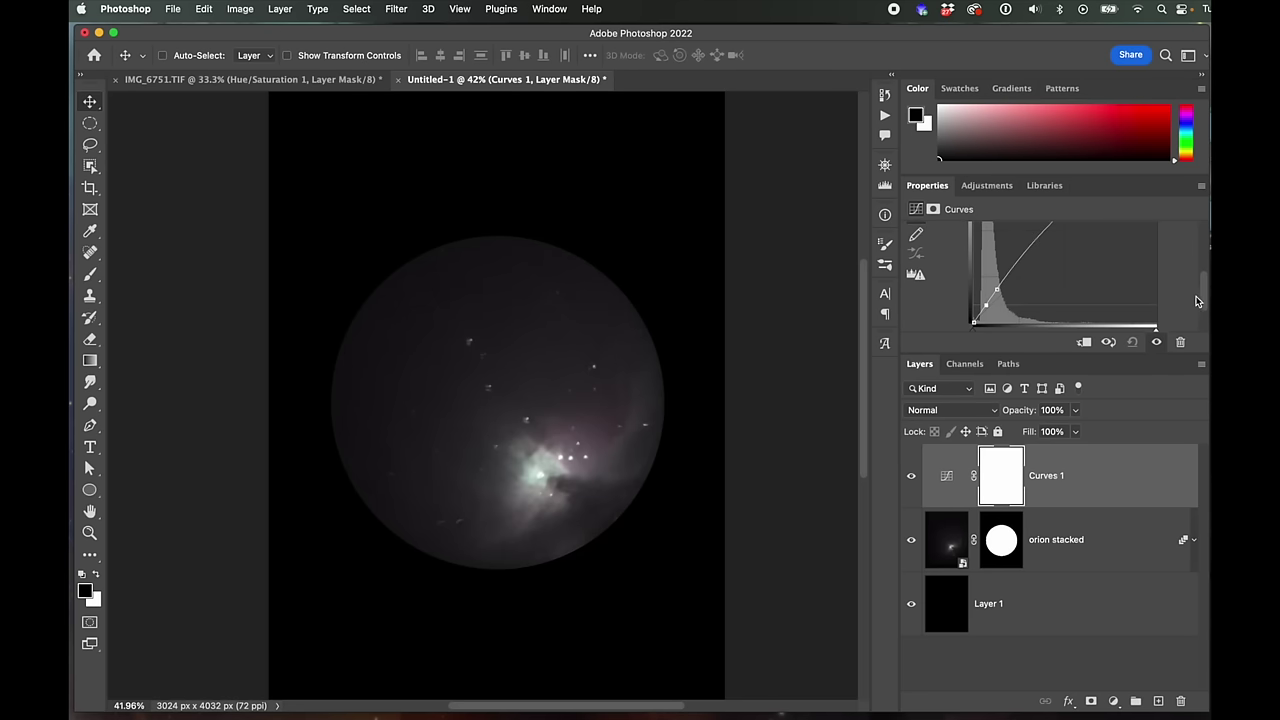
{"action": "mouse_move", "coordinate": [988, 309]}
{"action": "left_mouse_down"}
{"action": "mouse_move", "coordinate": [995, 285]}
{"action": "mouse_move", "coordinate": [984, 314]}
{"action": "left_mouse_up"}
{"action": "left_click", "coordinate": [986, 310]}
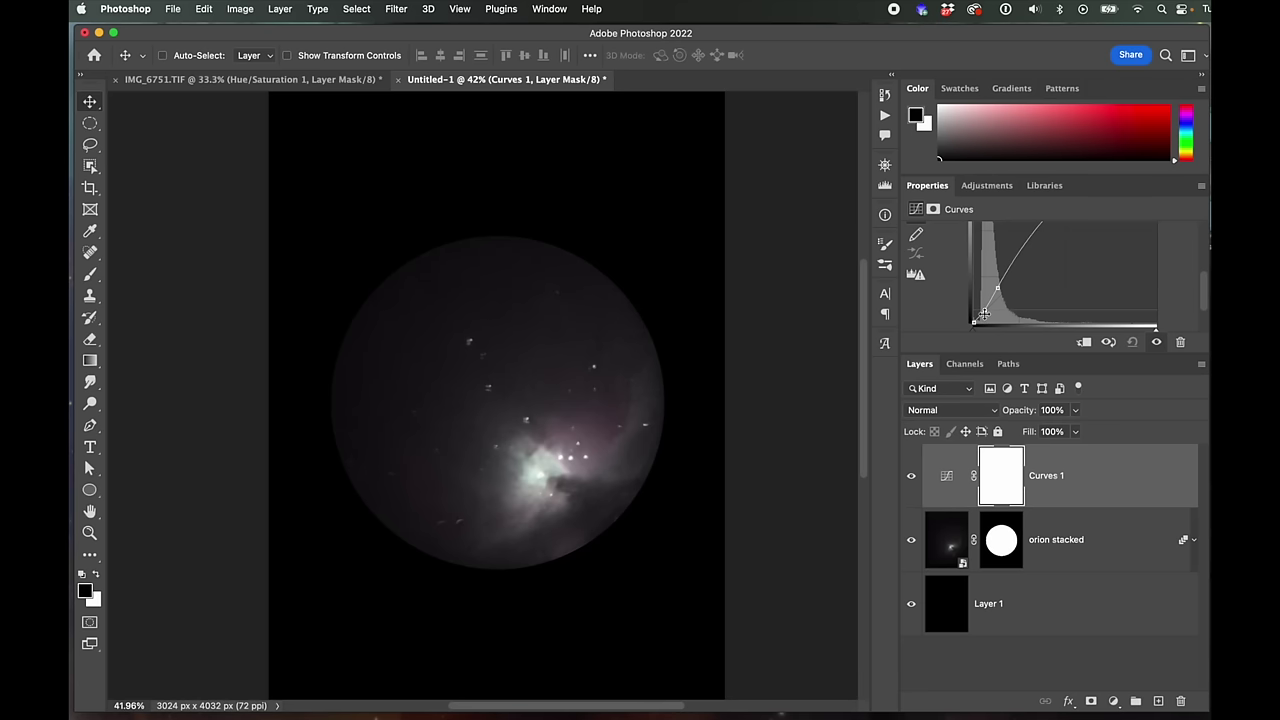
{"action": "left_click_drag", "start_coordinate": [998, 288], "coordinate": [999, 291]}
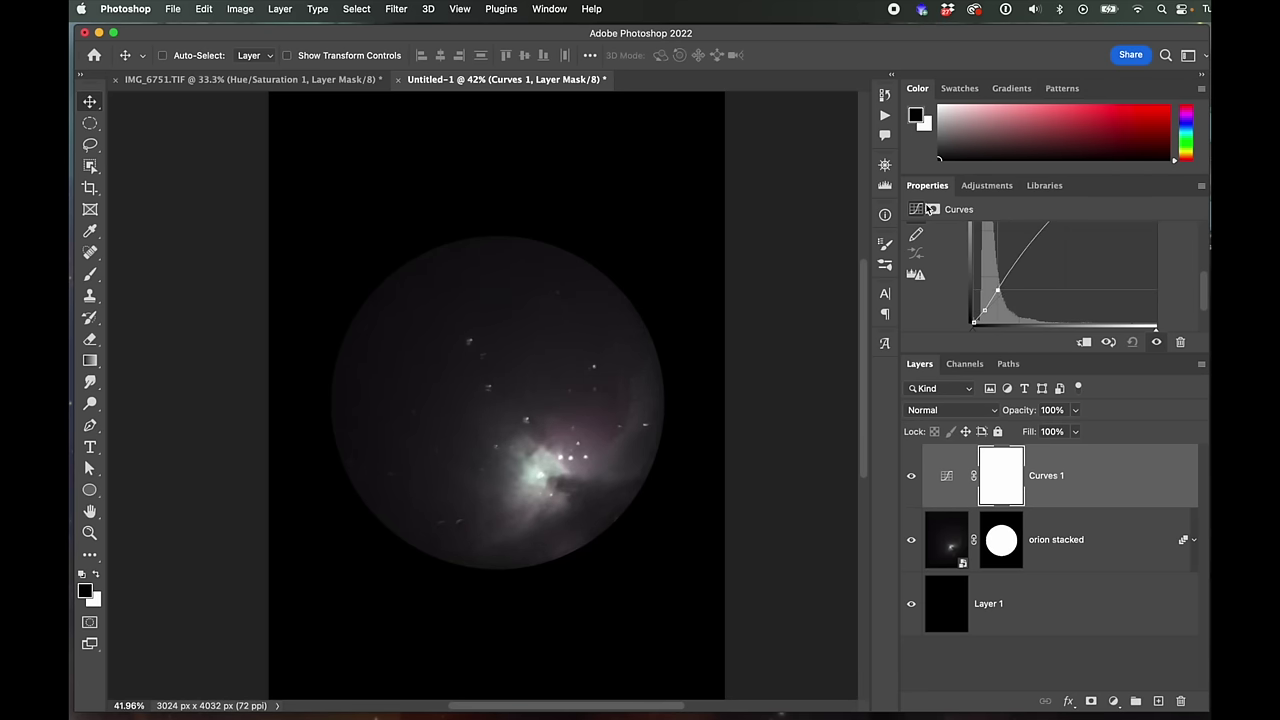
{"action": "left_click", "coordinate": [987, 185]}
Add a Hue/Saturation layer at Saturation +61 and compare it against the IMG_6751 frame
{"action": "left_click", "coordinate": [946, 258]}
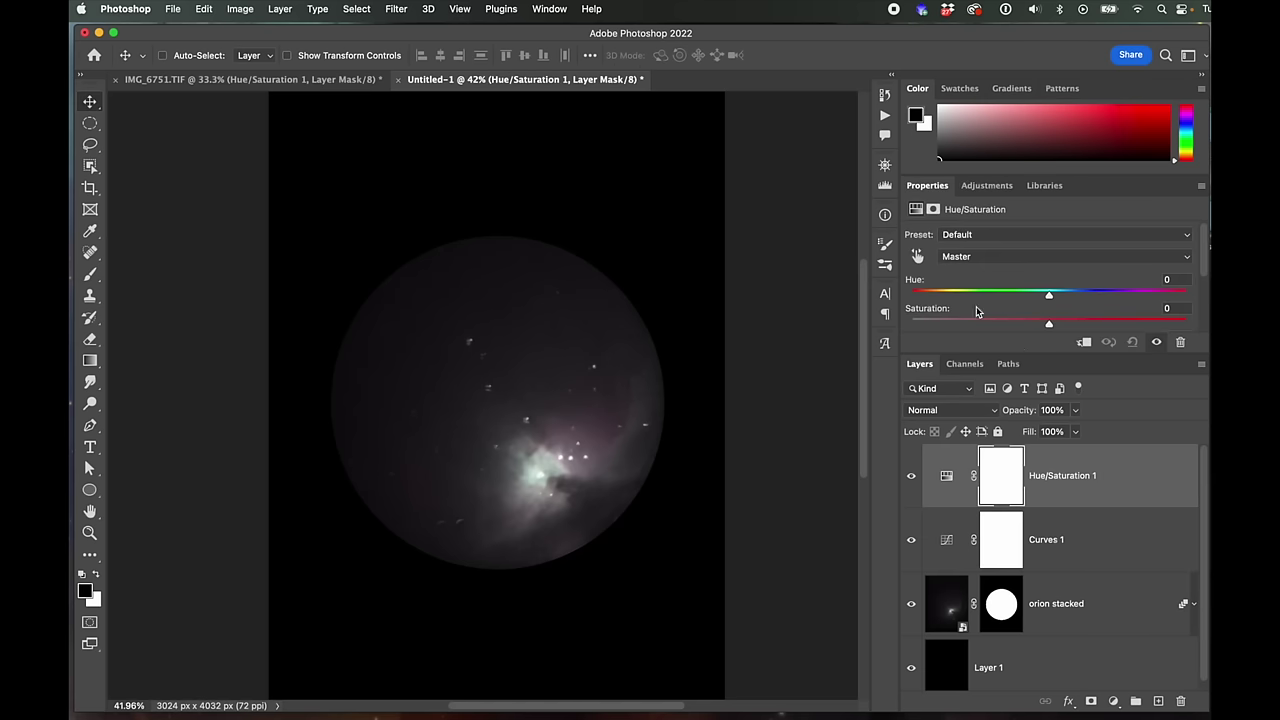
{"action": "left_click_drag", "start_coordinate": [1050, 325], "coordinate": [1134, 319]}
{"action": "left_click", "coordinate": [275, 80]}
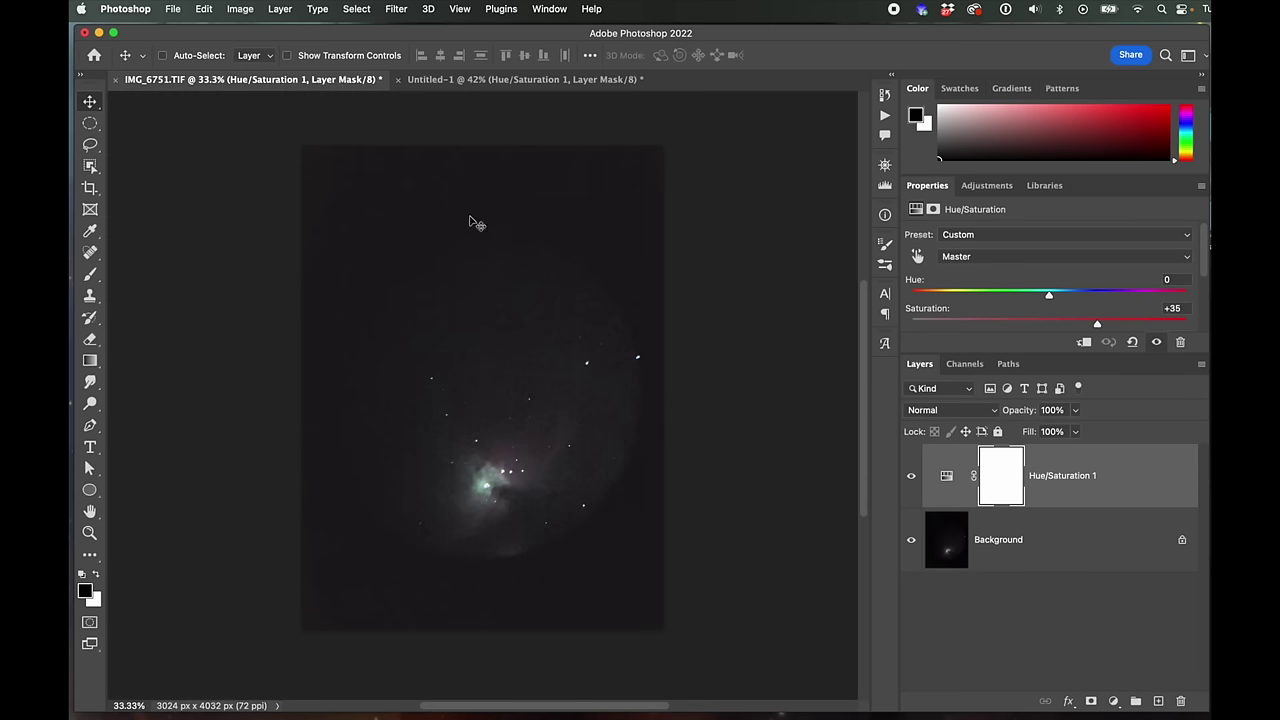
{"action": "left_click", "coordinate": [543, 79]}
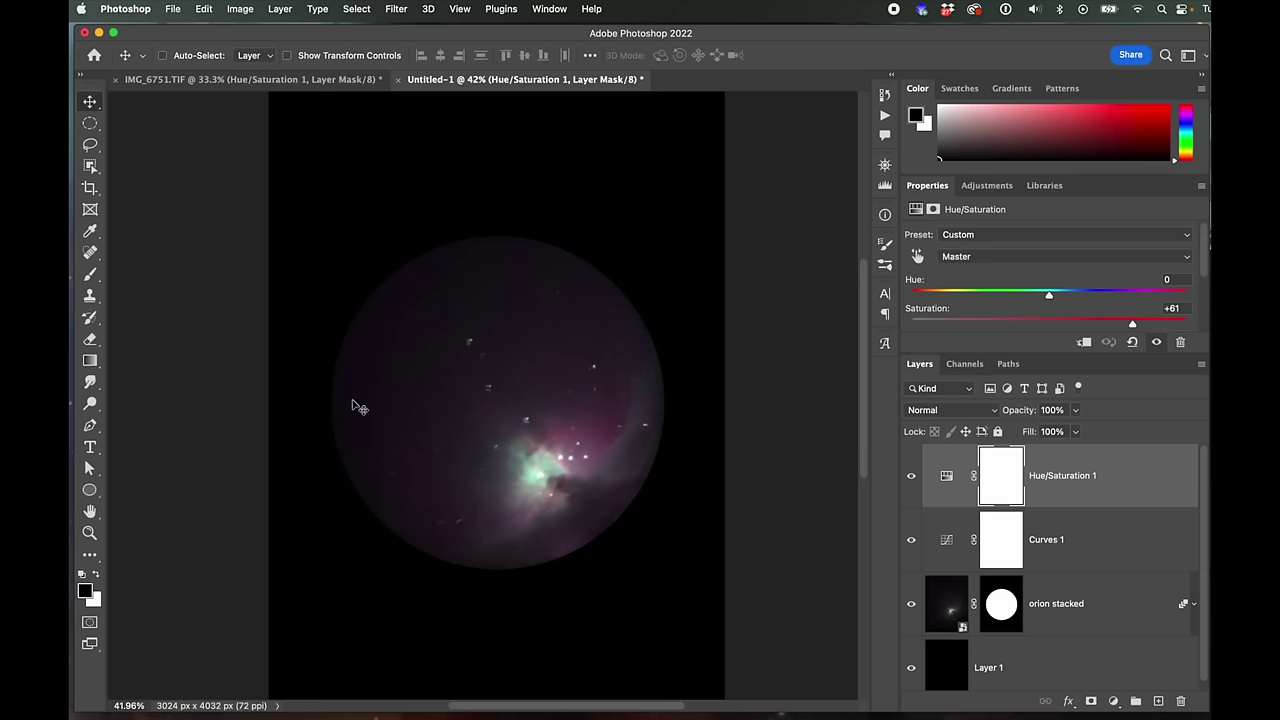
Place IMG_6751 into the Untitled-1 composite as an embedded smart object
{"action": "left_click", "coordinate": [216, 86]}
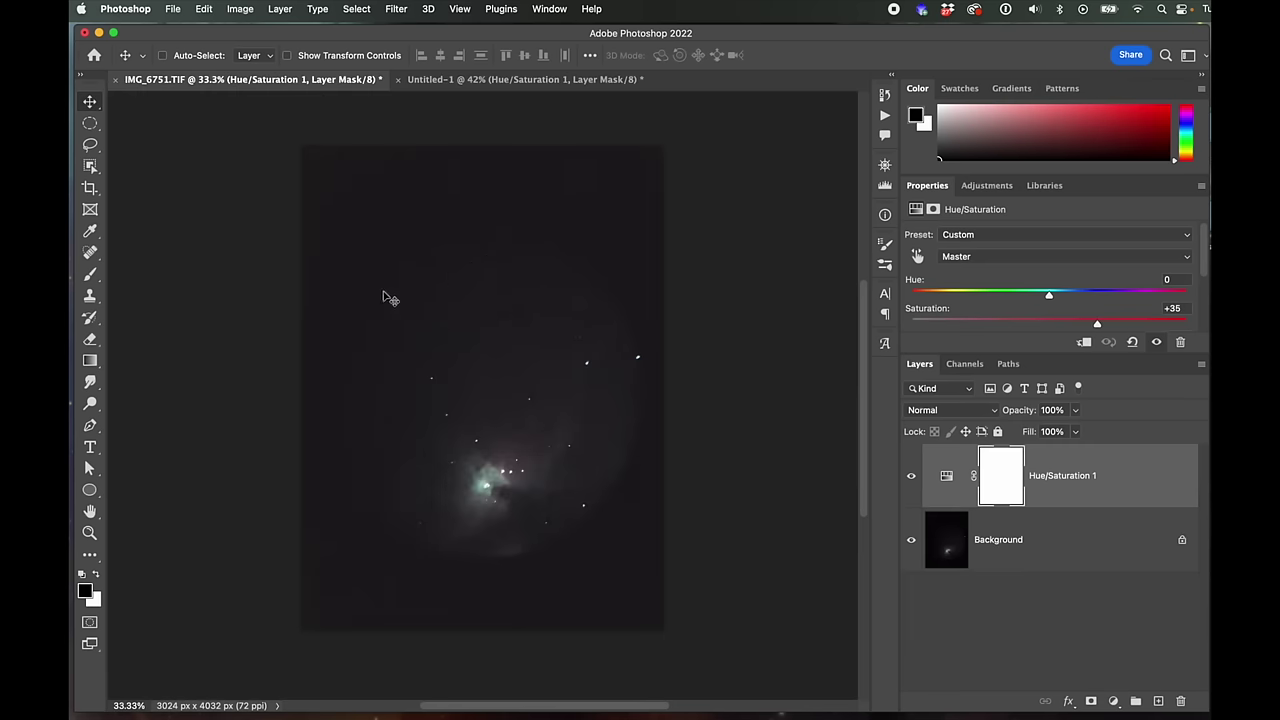
{"action": "left_click", "coordinate": [505, 80]}
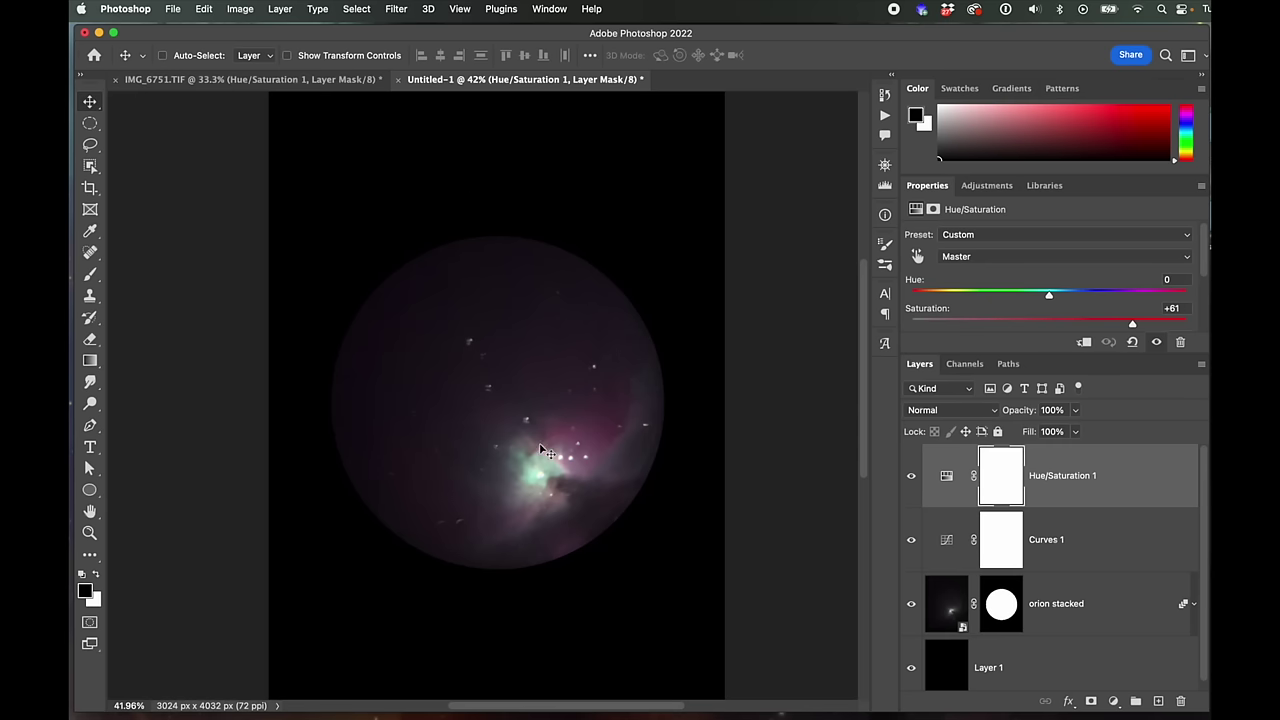
{"action": "left_click", "coordinate": [174, 10]}
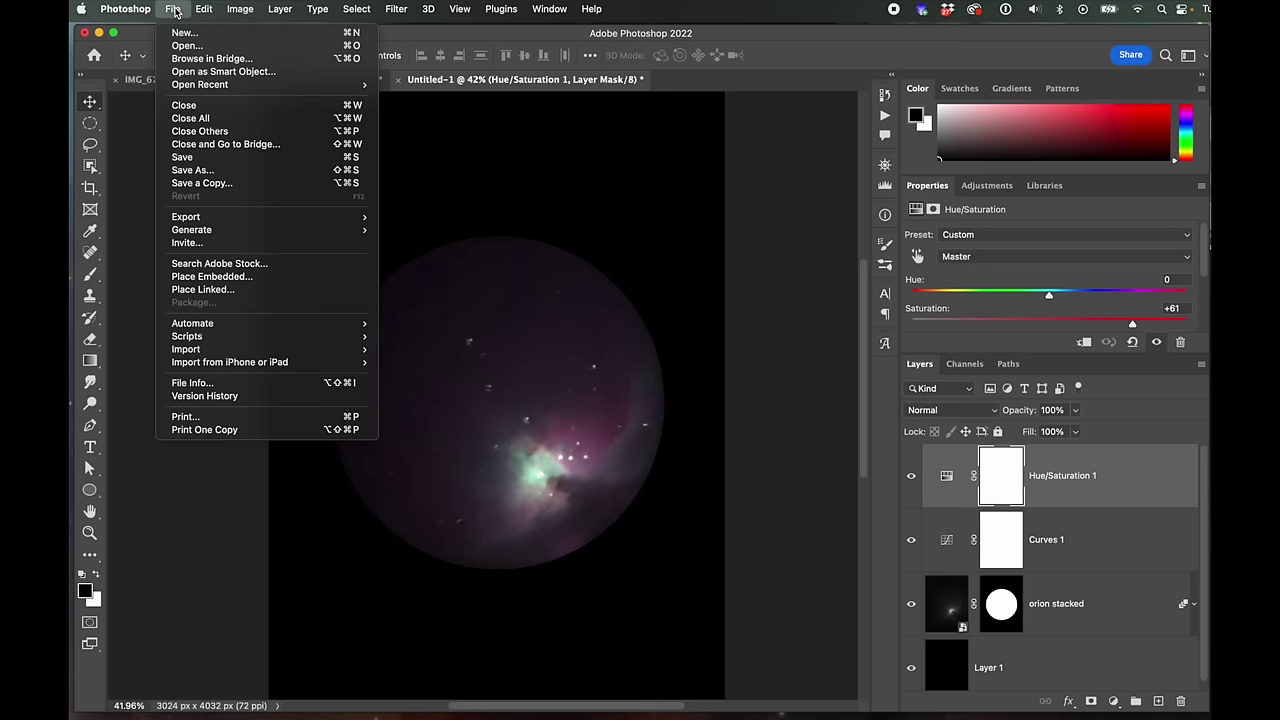
{"action": "left_click", "coordinate": [212, 283]}
{"action": "key", "text": "Return"}
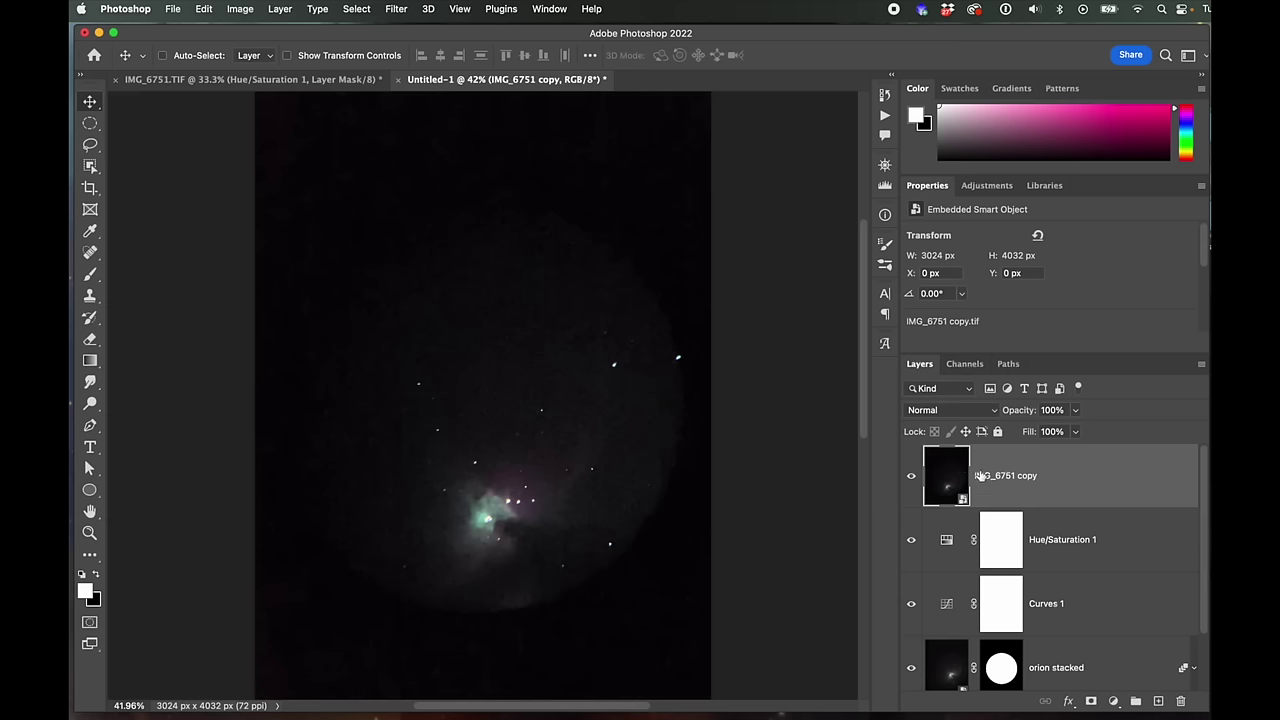
Lower IMG_6751 copy to 79% opacity and align its stars with the stack at 200% zoom
{"action": "left_click", "coordinate": [1076, 411]}
{"action": "left_click_drag", "start_coordinate": [1076, 429], "coordinate": [1060, 429]}
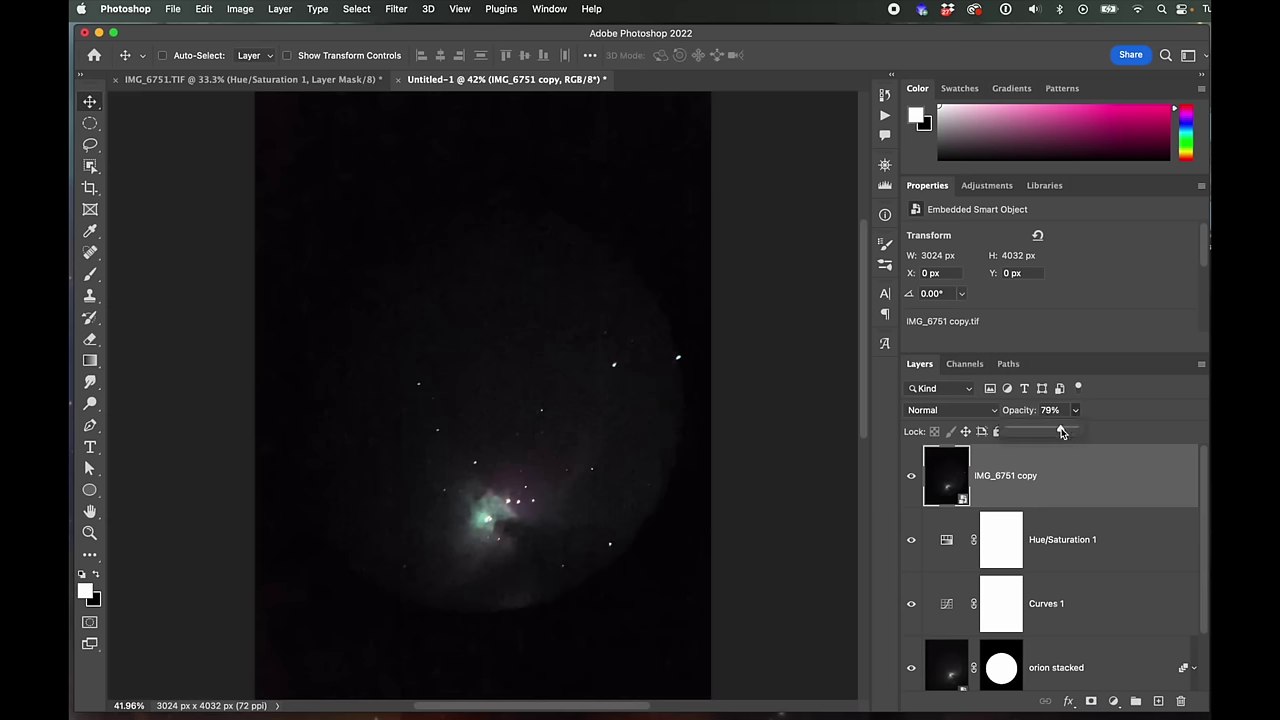
{"action": "mouse_move", "coordinate": [645, 519]}
{"action": "left_mouse_down"}
{"action": "mouse_move", "coordinate": [620, 508]}
{"action": "mouse_move", "coordinate": [642, 497]}
{"action": "left_mouse_up"}
{"action": "key", "text": "super+equal"}
{"action": "key", "text": "super+equal"}
{"action": "key", "text": "super+equal"}
{"action": "key", "text": "super+equal"}
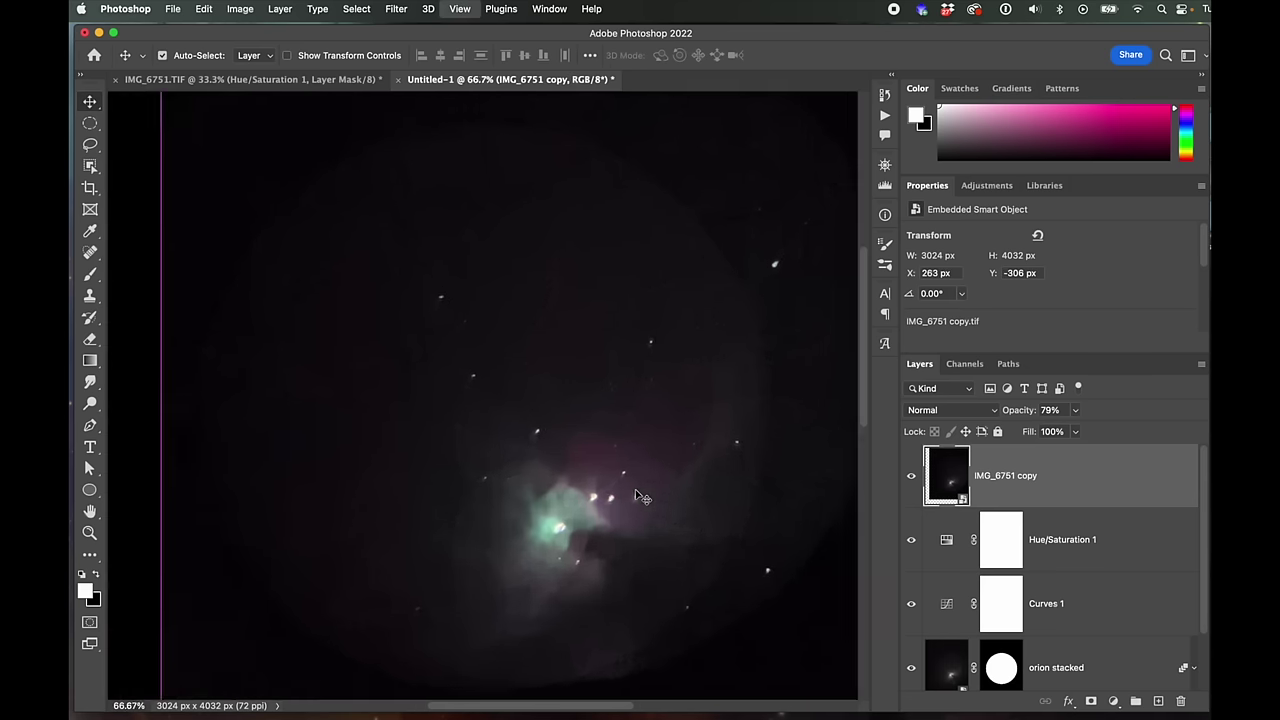
{"action": "scroll", "coordinate": [640, 497], "scroll_direction": "right", "scroll_amount": 5}
{"action": "scroll", "coordinate": [640, 497], "scroll_direction": "down", "scroll_amount": 2}
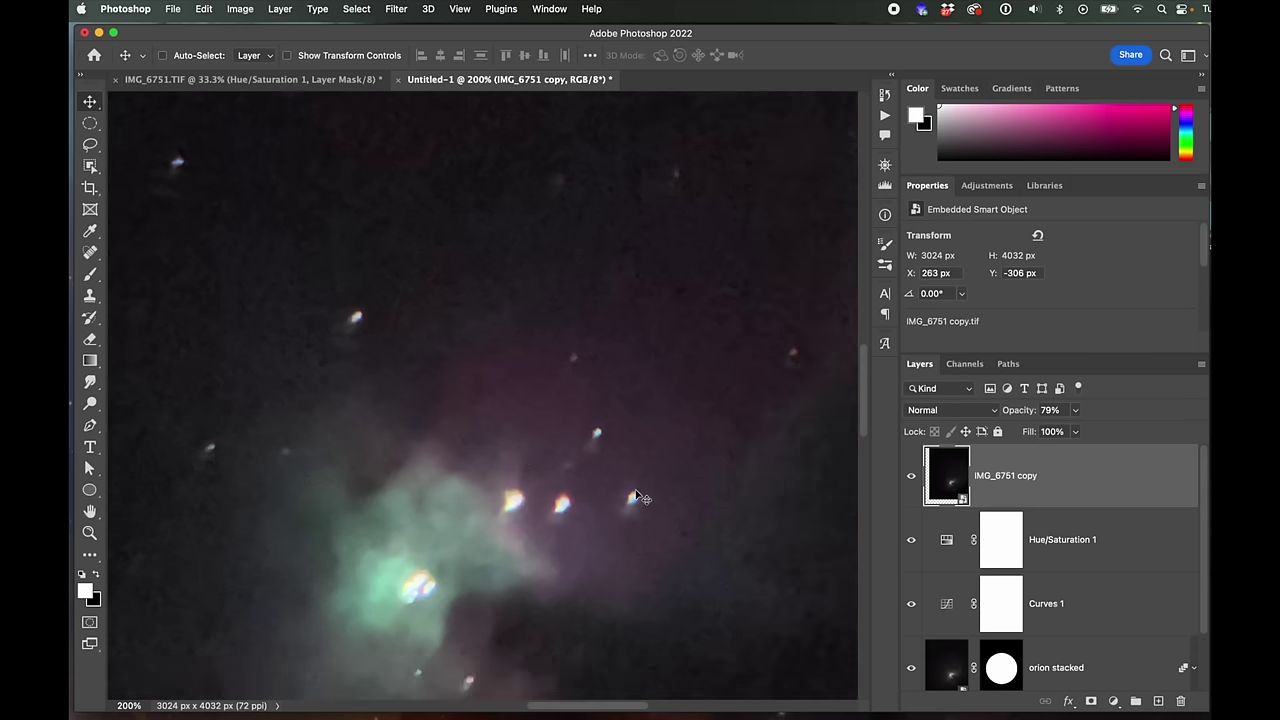
{"action": "mouse_move", "coordinate": [636, 497]}
{"action": "left_mouse_down"}
{"action": "mouse_move", "coordinate": [631, 521]}
{"action": "mouse_move", "coordinate": [630, 510]}
{"action": "left_mouse_up"}
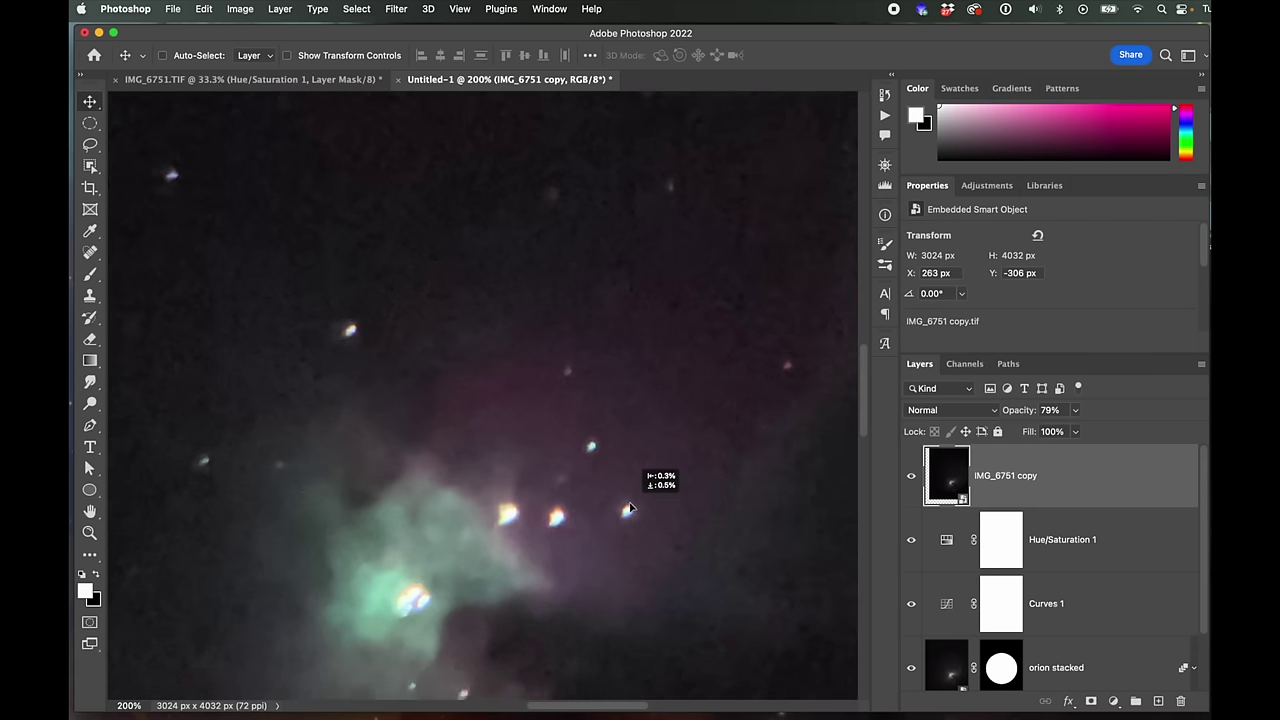
{"action": "left_click_drag", "start_coordinate": [626, 511], "coordinate": [632, 510]}
{"action": "key", "text": "super+0"}
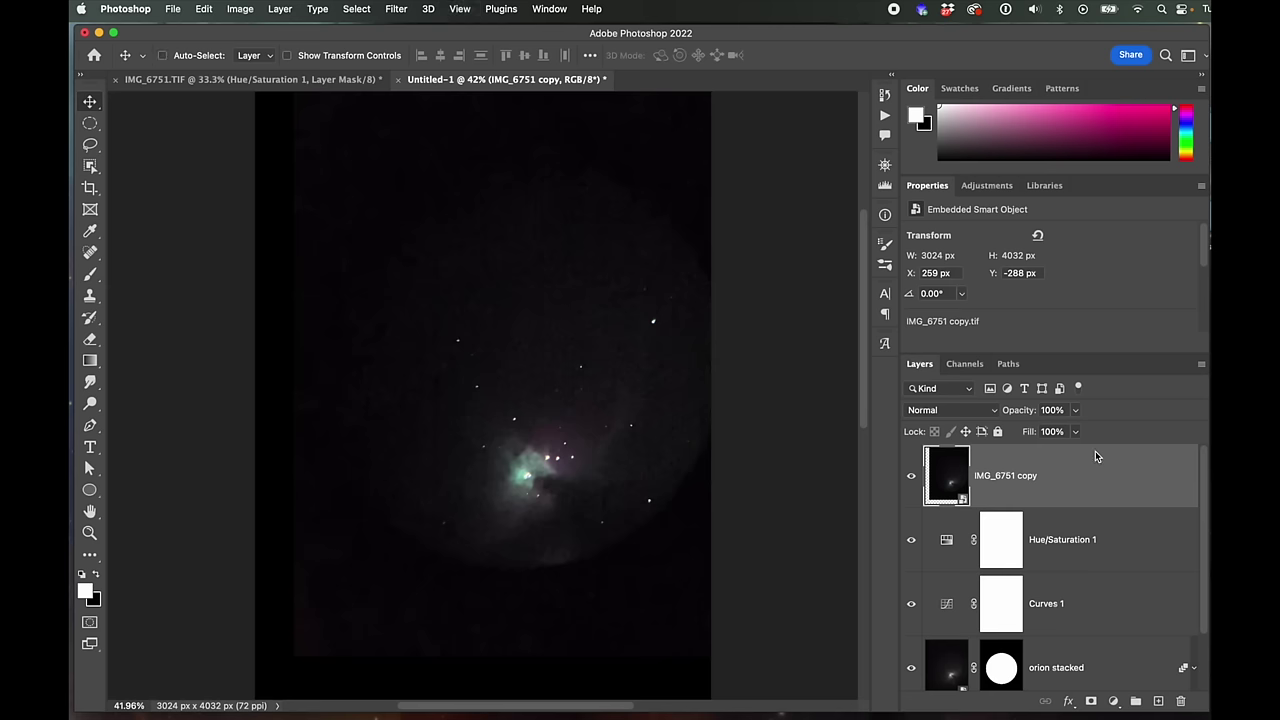
Toggle IMG_6751 copy on and off to compare the image with and without it
{"action": "left_click", "coordinate": [911, 476]}
{"action": "left_click", "coordinate": [911, 476]}
{"action": "left_click", "coordinate": [911, 476]}
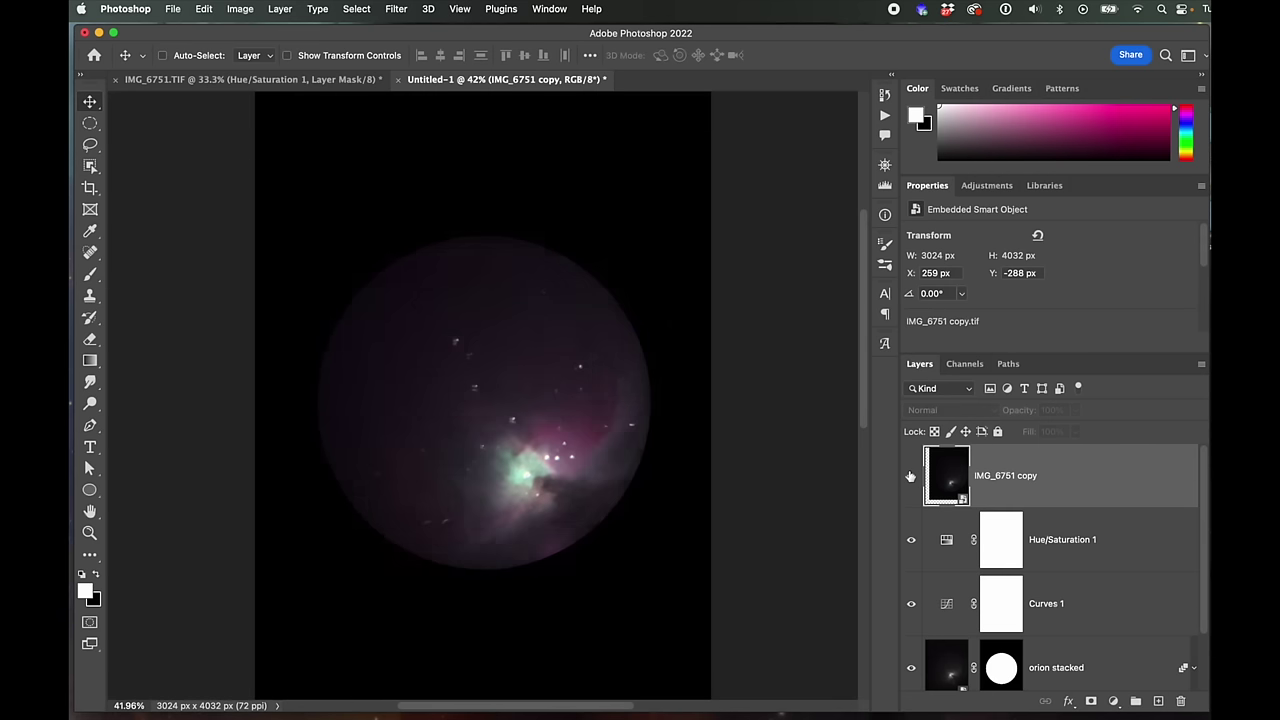
{"action": "left_click", "coordinate": [911, 476]}
{"action": "left_click", "coordinate": [911, 476]}
{"action": "left_click", "coordinate": [911, 476]}
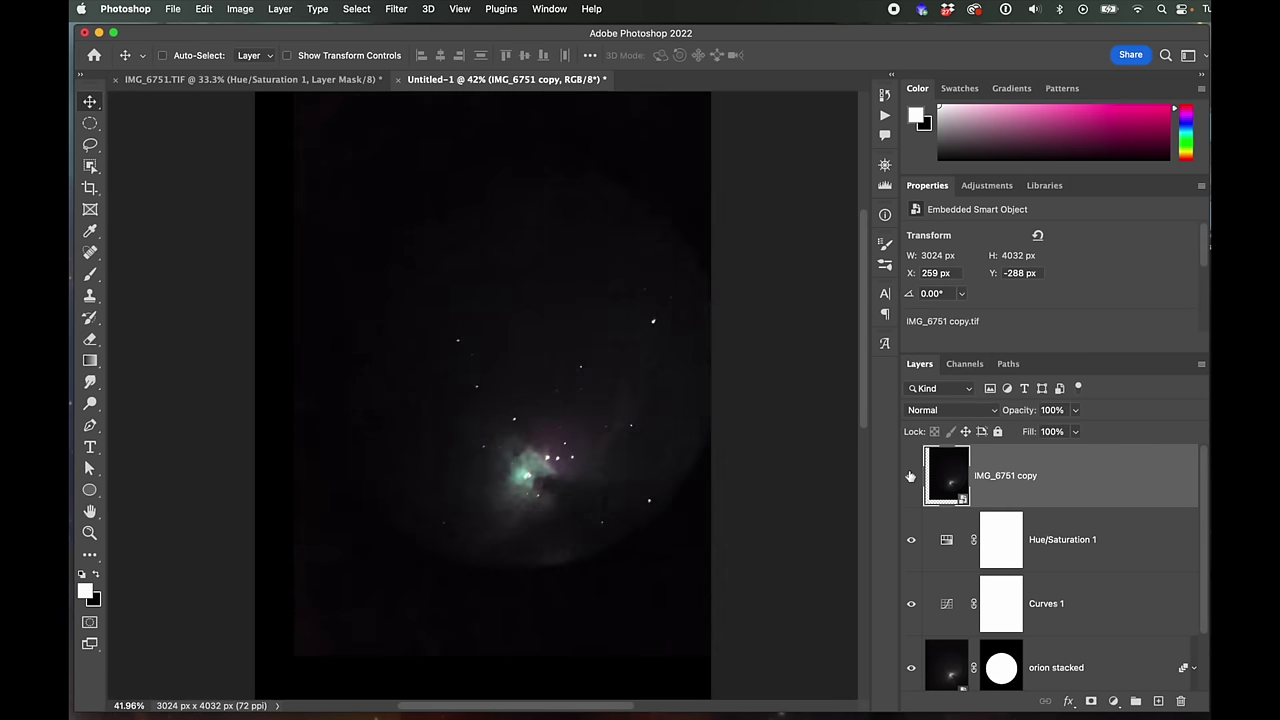
Add a layer mask to IMG_6751 copy and fill it with black
{"action": "left_click", "coordinate": [1091, 702]}
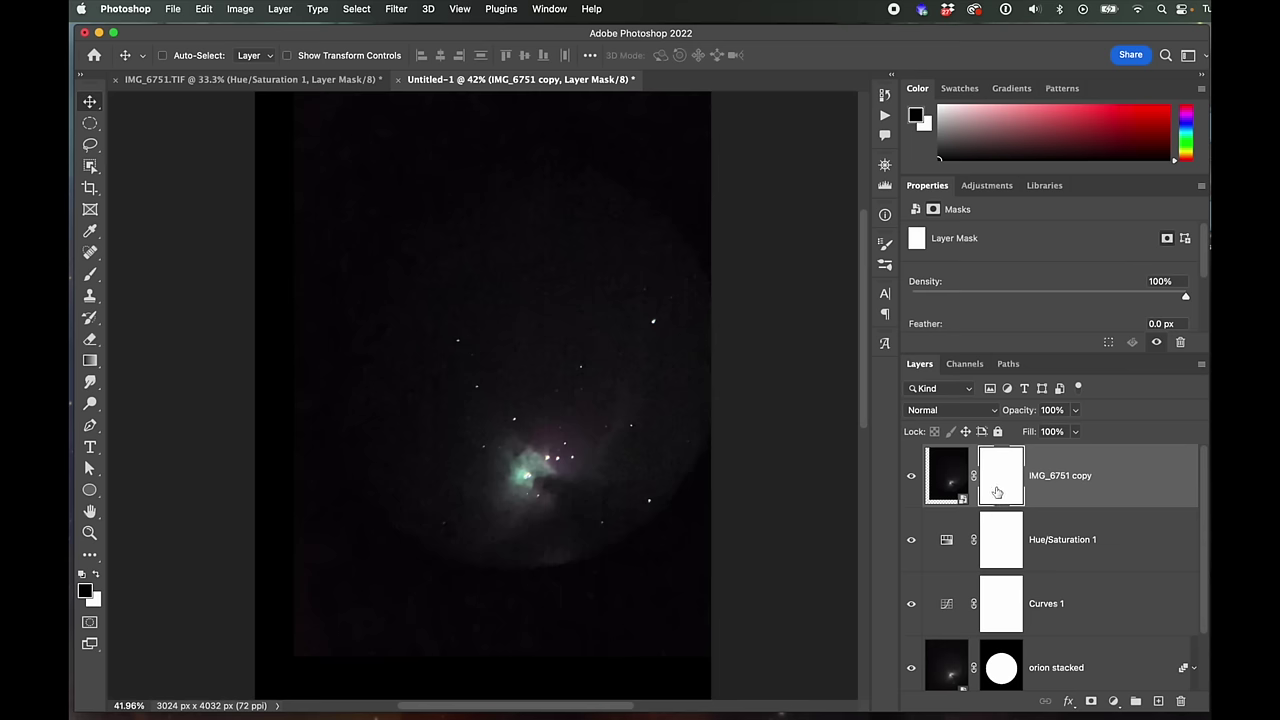
{"action": "left_click", "coordinate": [205, 10]}
{"action": "left_click", "coordinate": [250, 233]}
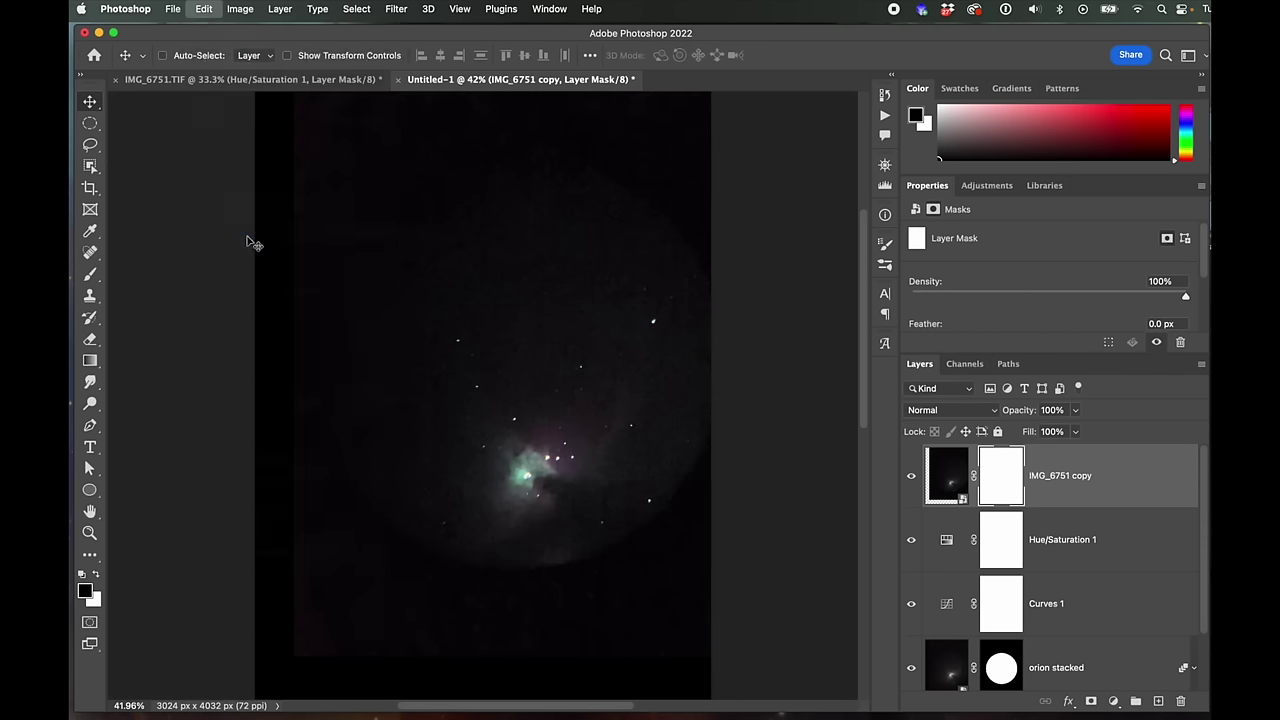
{"action": "left_click", "coordinate": [782, 332]}
{"action": "key", "text": "v"}
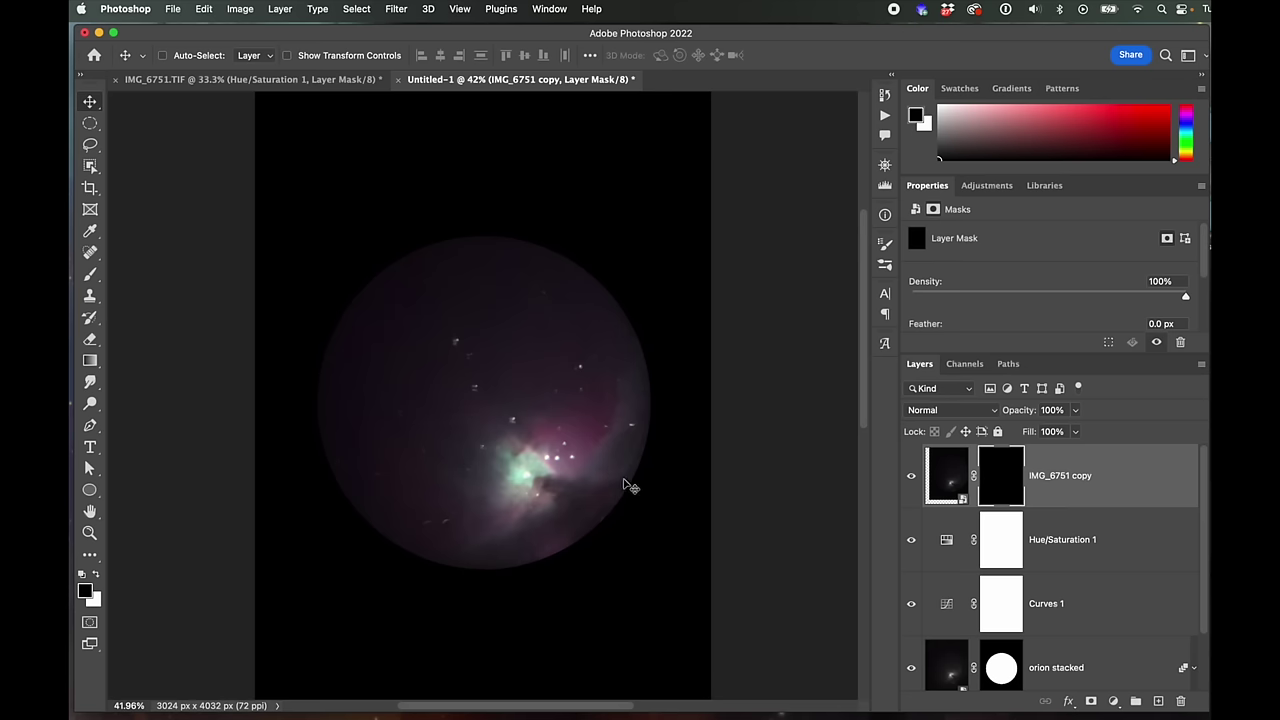
Select the Brush tool with white as the foreground colour
{"action": "left_click", "coordinate": [96, 278]}
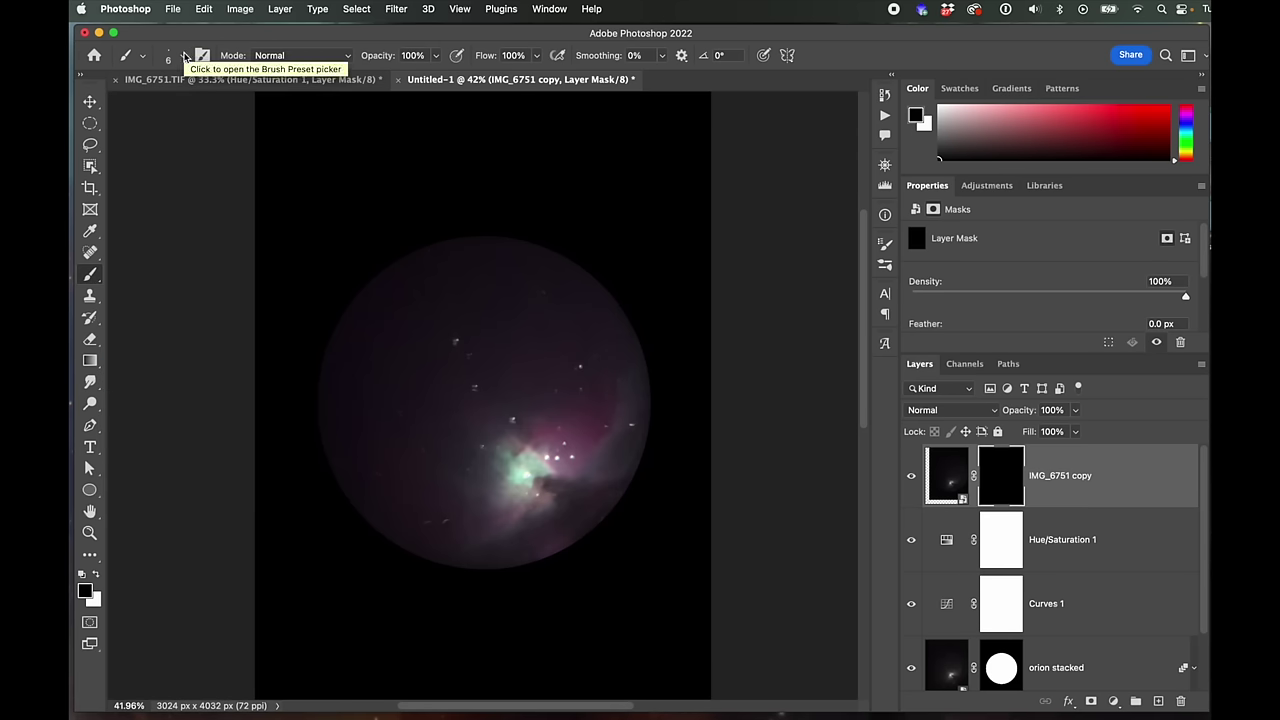
{"action": "left_click", "coordinate": [95, 575]}
{"action": "left_click", "coordinate": [97, 578]}
{"action": "left_click", "coordinate": [97, 578]}
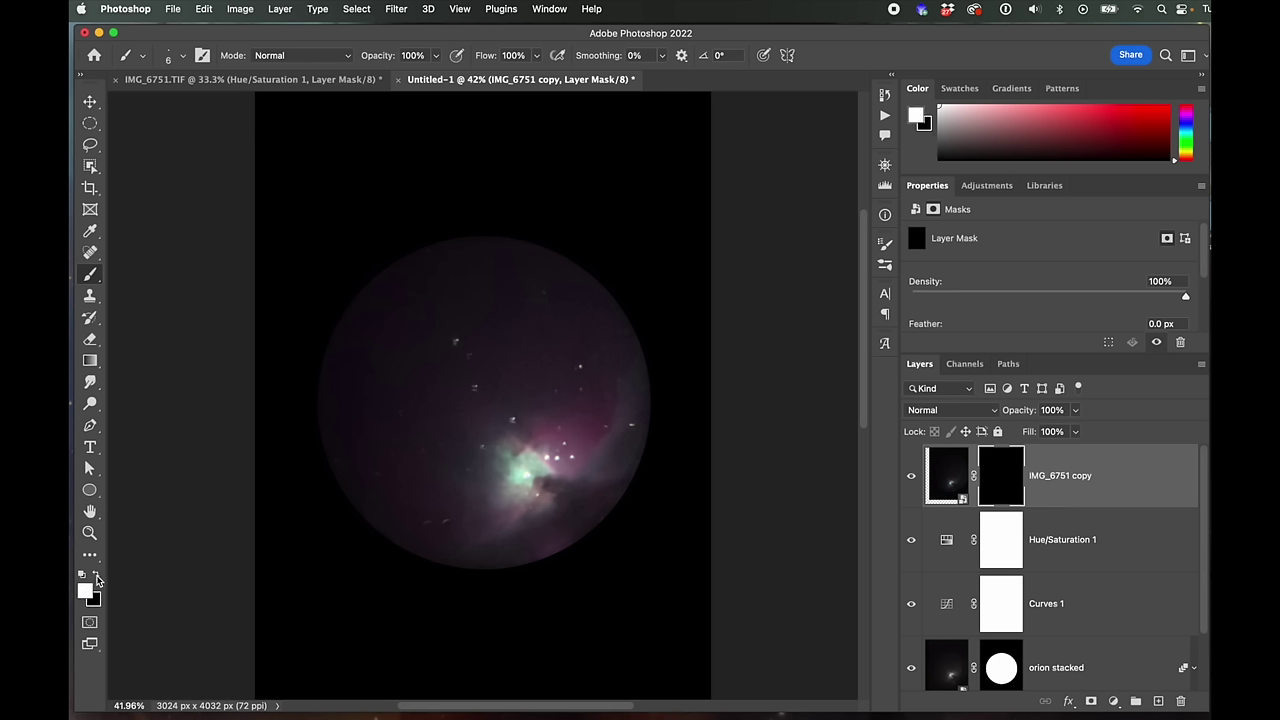
{"action": "left_click", "coordinate": [98, 579]}
{"action": "left_click", "coordinate": [97, 578]}
Enlarge the brush to 125 and test painting white on the mask beside the core
{"action": "key", "text": "bracketright"}
{"action": "key", "text": "bracketright"}
{"action": "key", "text": "bracketright"}
{"action": "key", "text": "bracketright"}
{"action": "left_click", "coordinate": [527, 470]}
{"action": "key", "text": "super+z"}
{"action": "left_click", "coordinate": [544, 484]}
Lower brush opacity to 65% and paint white over the nebula centre at 100% zoom
{"action": "left_click", "coordinate": [434, 56]}
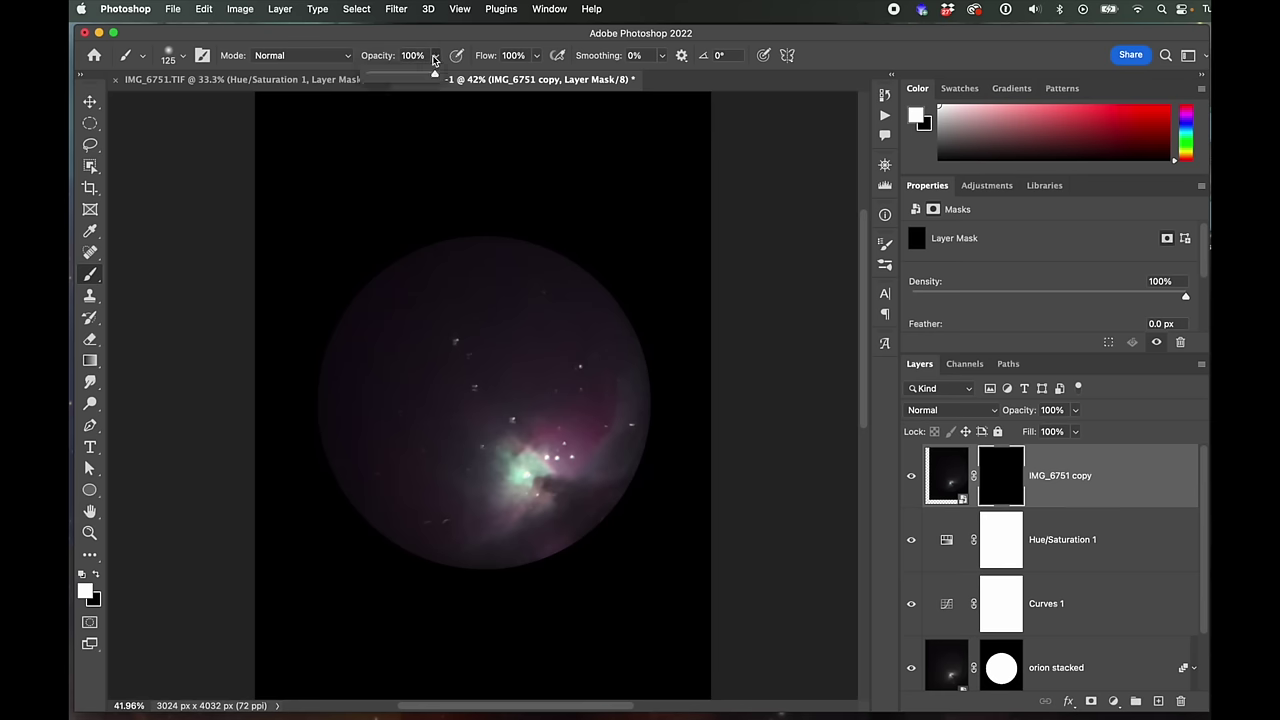
{"action": "left_click_drag", "start_coordinate": [434, 74], "coordinate": [411, 75]}
{"action": "left_click", "coordinate": [434, 50]}
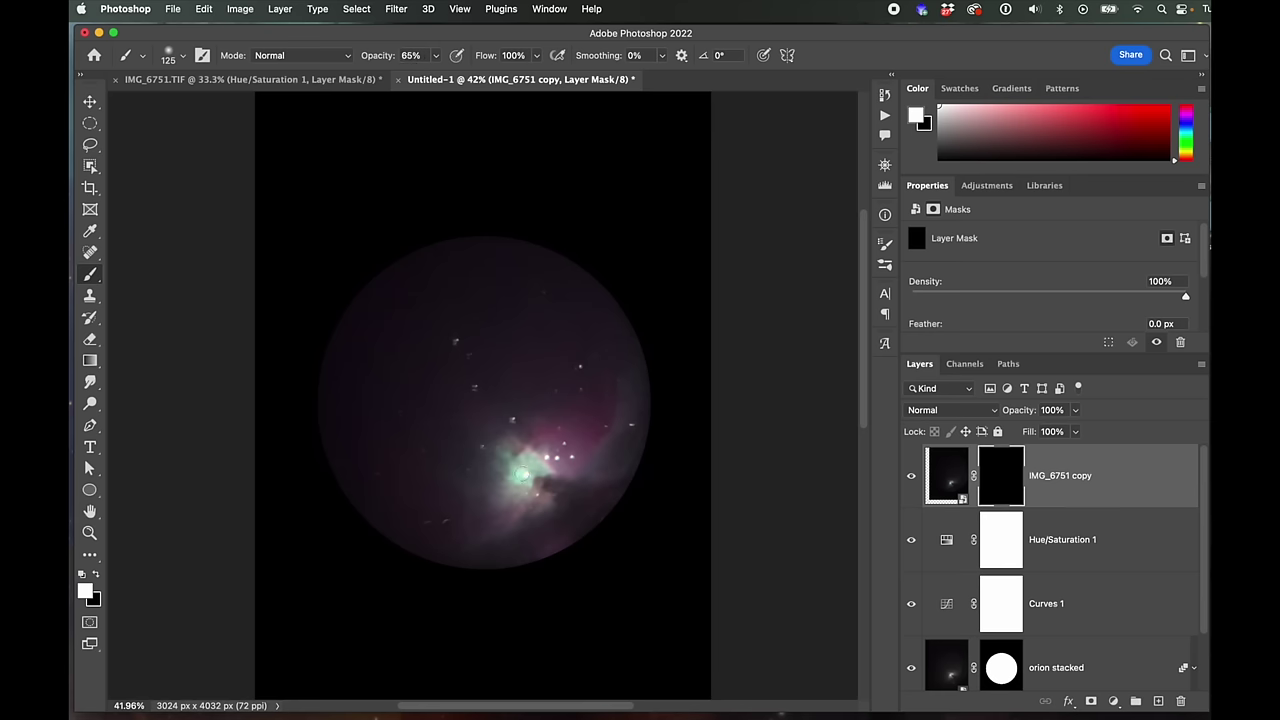
{"action": "key", "text": "super+1"}
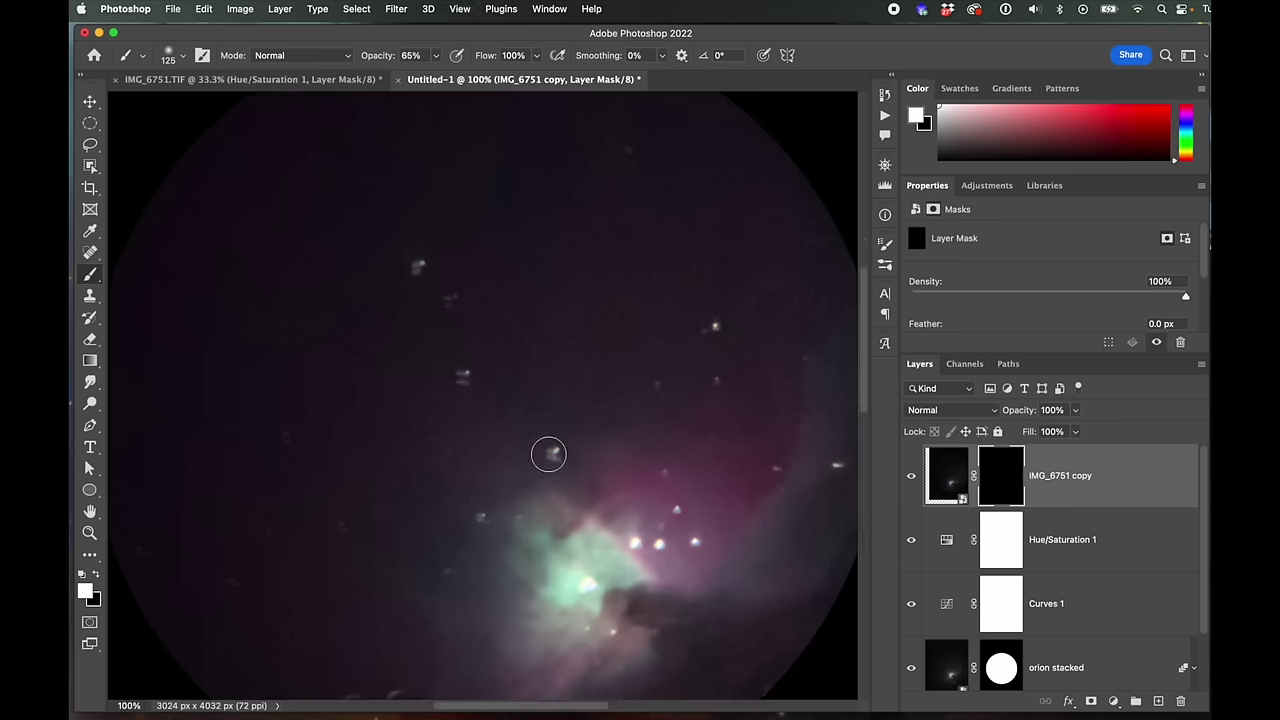
{"action": "mouse_move", "coordinate": [675, 585]}
{"action": "left_mouse_down"}
{"action": "mouse_move", "coordinate": [600, 555]}
{"action": "mouse_move", "coordinate": [585, 600]}
{"action": "mouse_move", "coordinate": [634, 594]}
{"action": "mouse_move", "coordinate": [620, 600]}
{"action": "left_mouse_up"}
{"action": "key", "text": "super+z"}
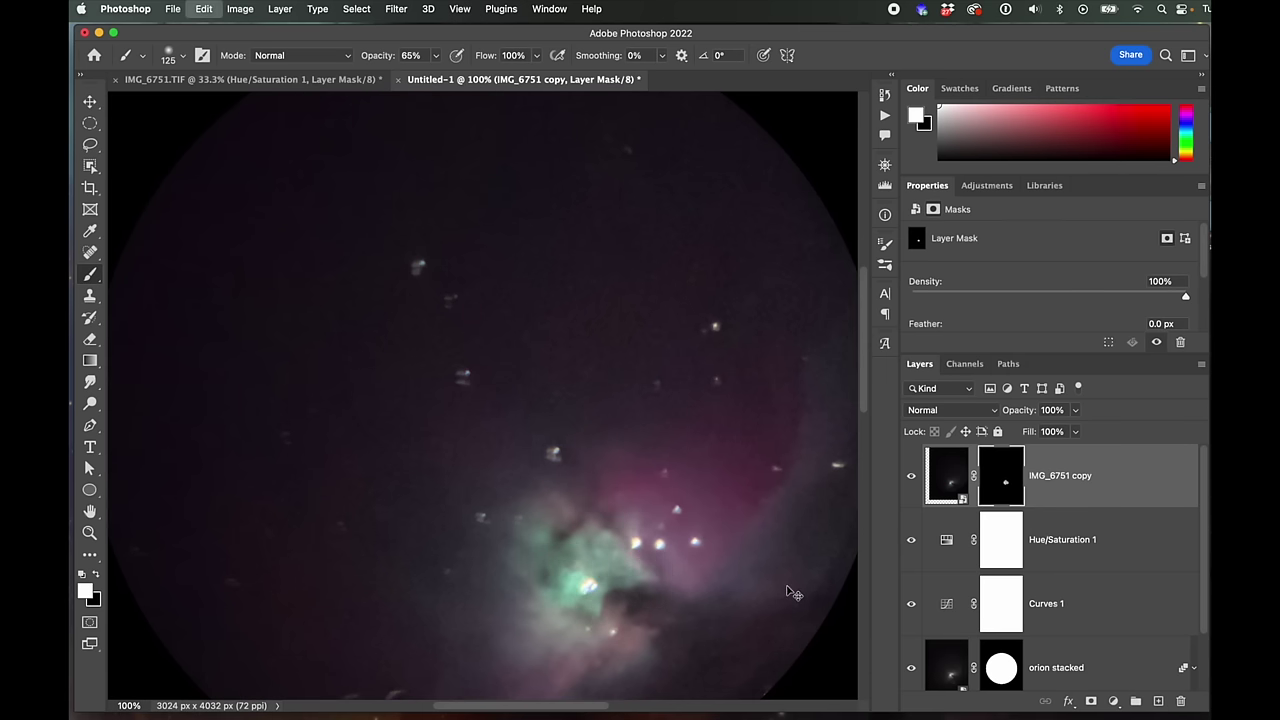
{"action": "key", "text": "x"}
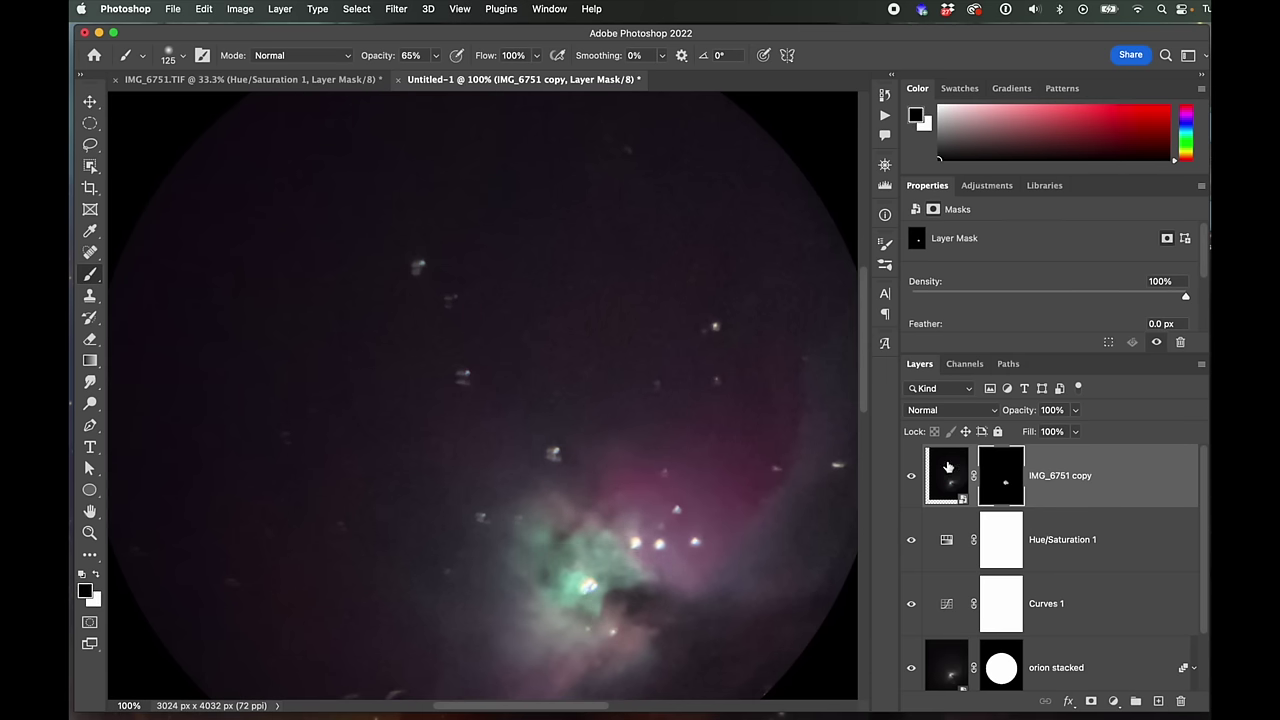
{"action": "key", "text": "super+0"}
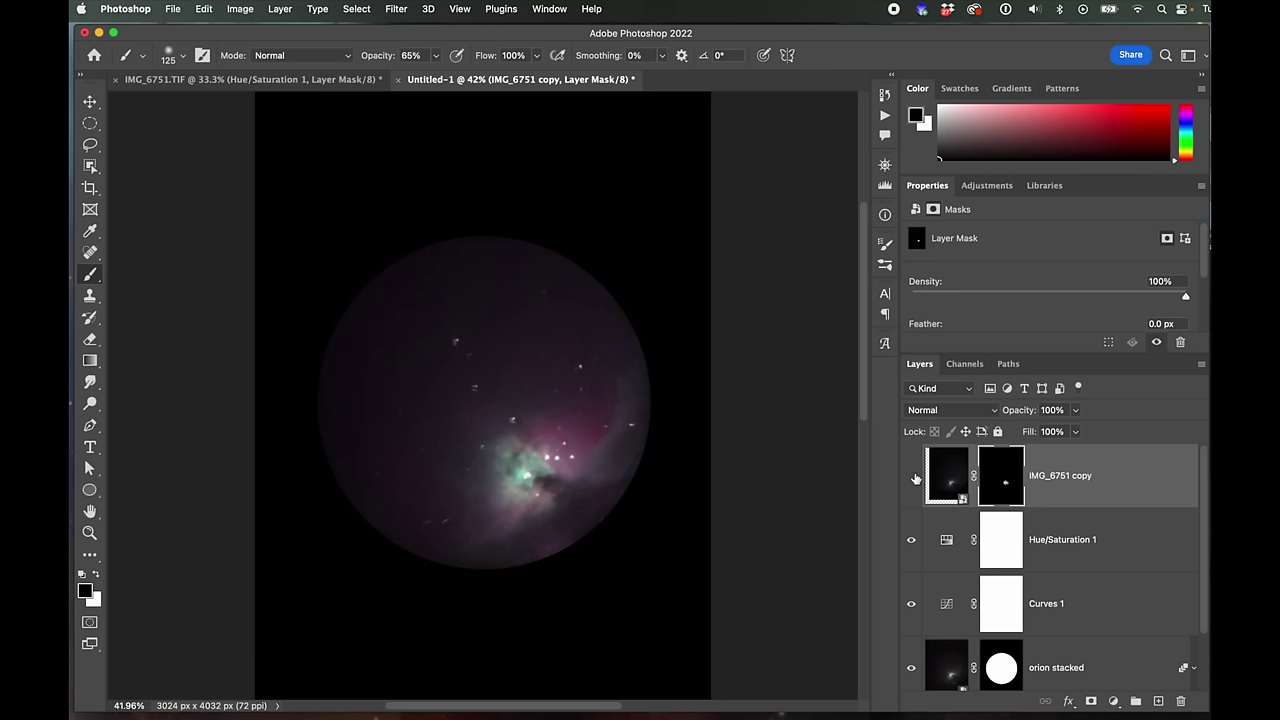
Toggle IMG_6751 copy on and off to compare the core, then target its pixels
{"action": "left_click", "coordinate": [911, 477]}
{"action": "left_click", "coordinate": [912, 477]}
{"action": "left_click", "coordinate": [912, 477]}
{"action": "left_click", "coordinate": [912, 477]}
{"action": "left_click", "coordinate": [912, 477]}
{"action": "left_click", "coordinate": [912, 477]}
{"action": "left_click", "coordinate": [912, 477]}
{"action": "left_click", "coordinate": [912, 477]}
{"action": "key", "text": "super+2"}
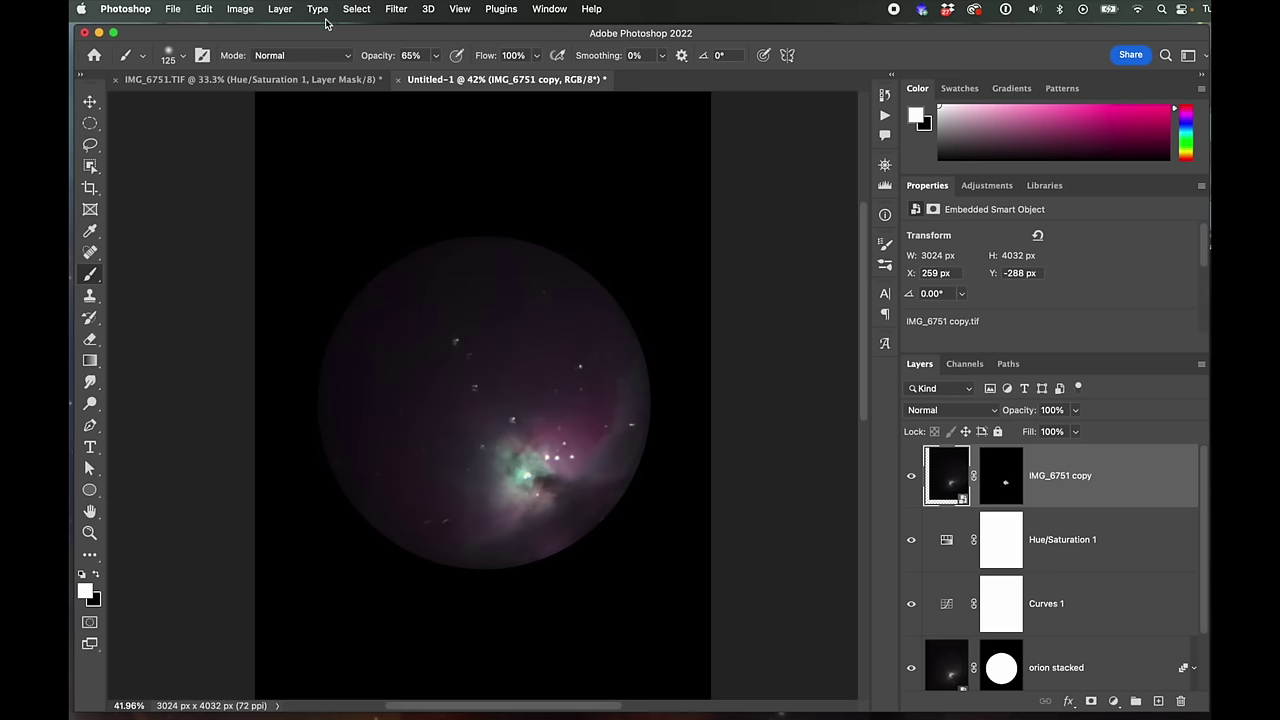
Apply a Levels adjustment to IMG_6751 copy, leaving the midtone gamma at 1.00
{"action": "left_click", "coordinate": [240, 9]}
{"action": "mouse_move", "coordinate": [300, 53]}
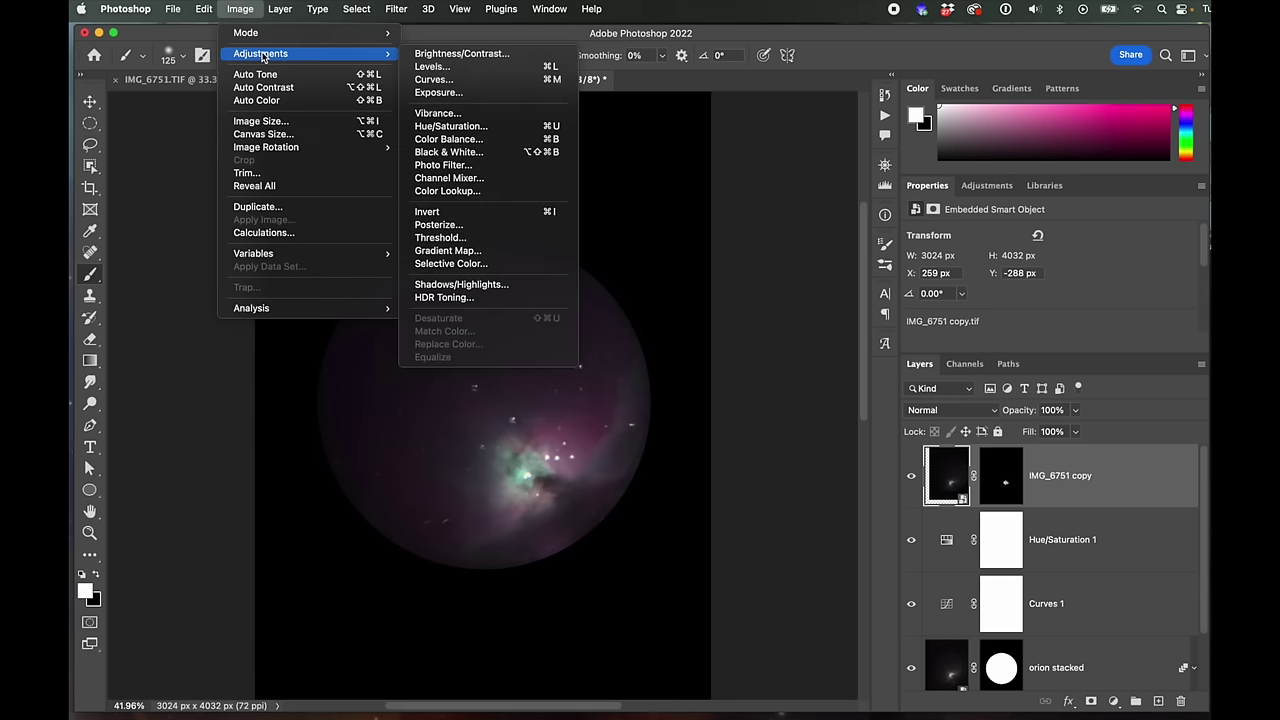
{"action": "left_click", "coordinate": [430, 68]}
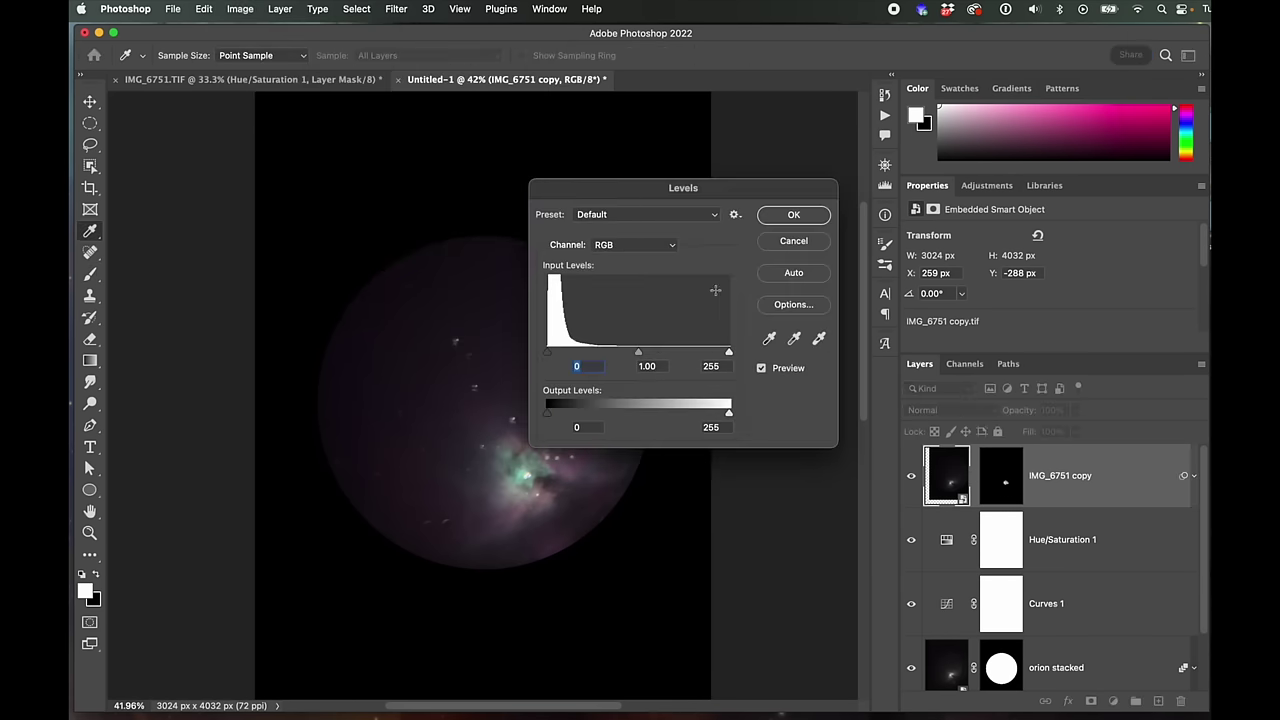
{"action": "left_click_drag", "start_coordinate": [622, 191], "coordinate": [843, 206]}
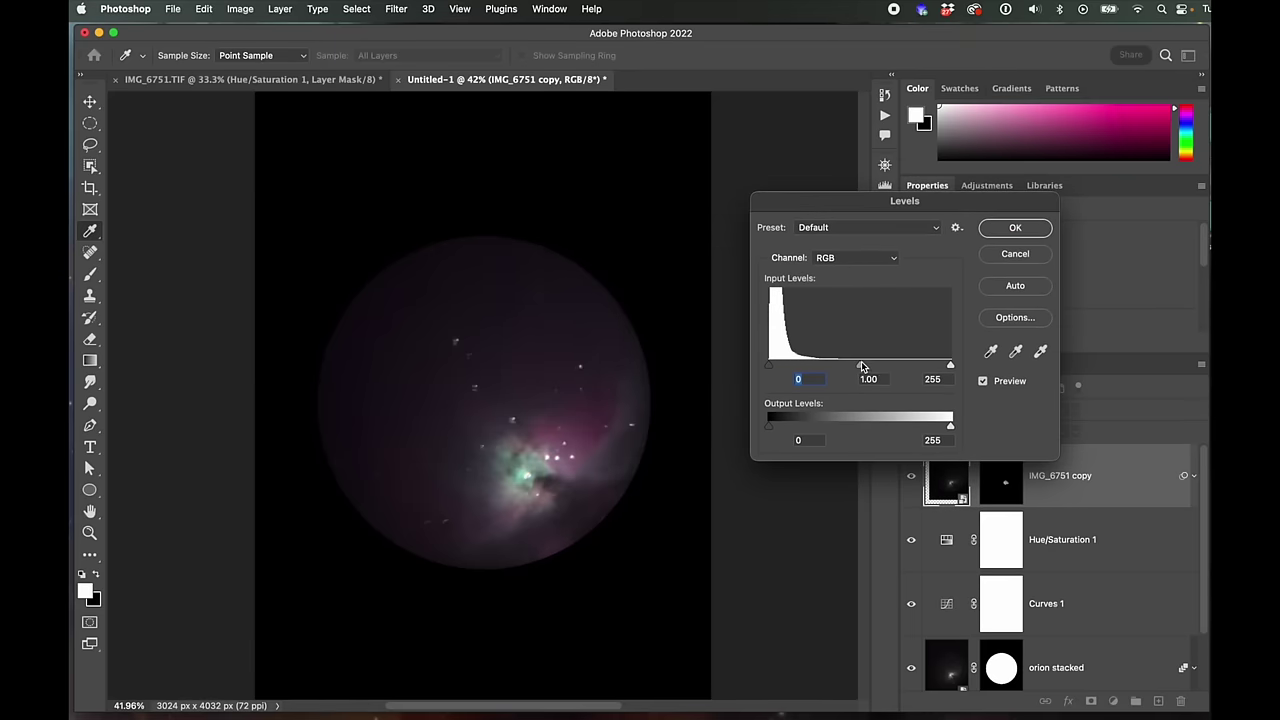
{"action": "left_click_drag", "start_coordinate": [861, 365], "coordinate": [843, 369]}
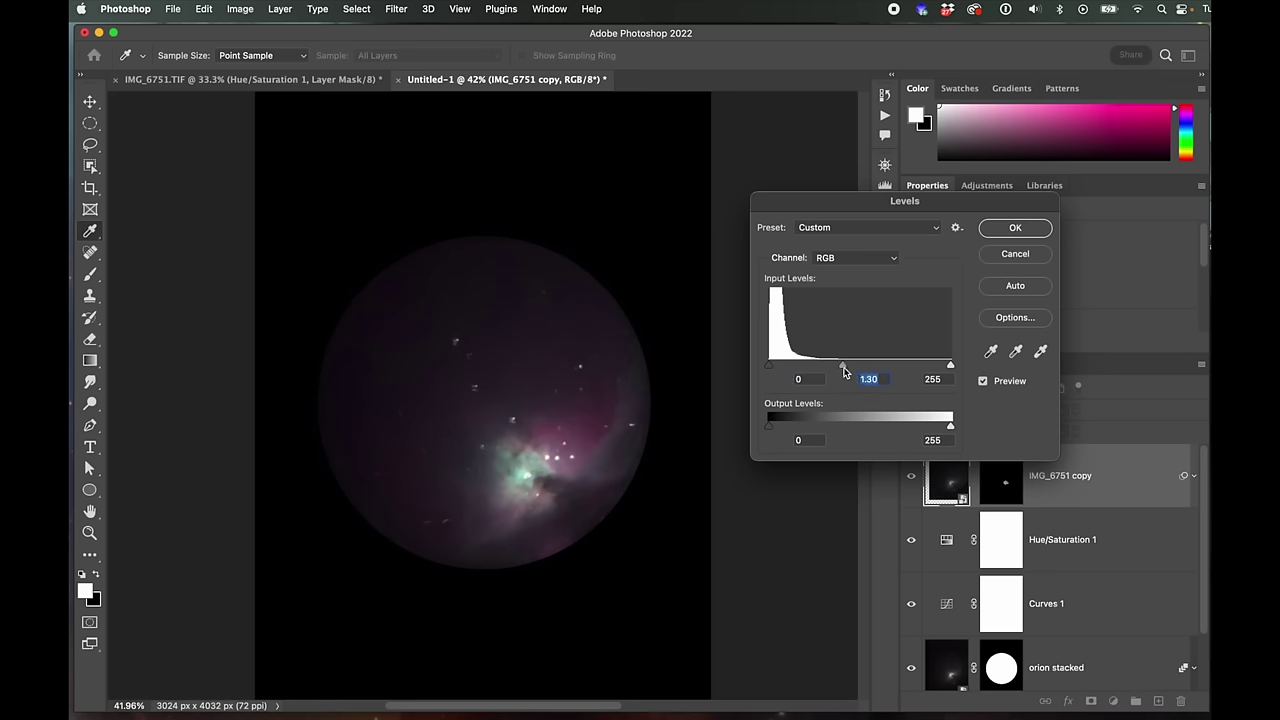
{"action": "mouse_move", "coordinate": [843, 366]}
{"action": "left_mouse_down"}
{"action": "mouse_move", "coordinate": [862, 367]}
{"action": "mouse_move", "coordinate": [843, 370]}
{"action": "left_mouse_up"}
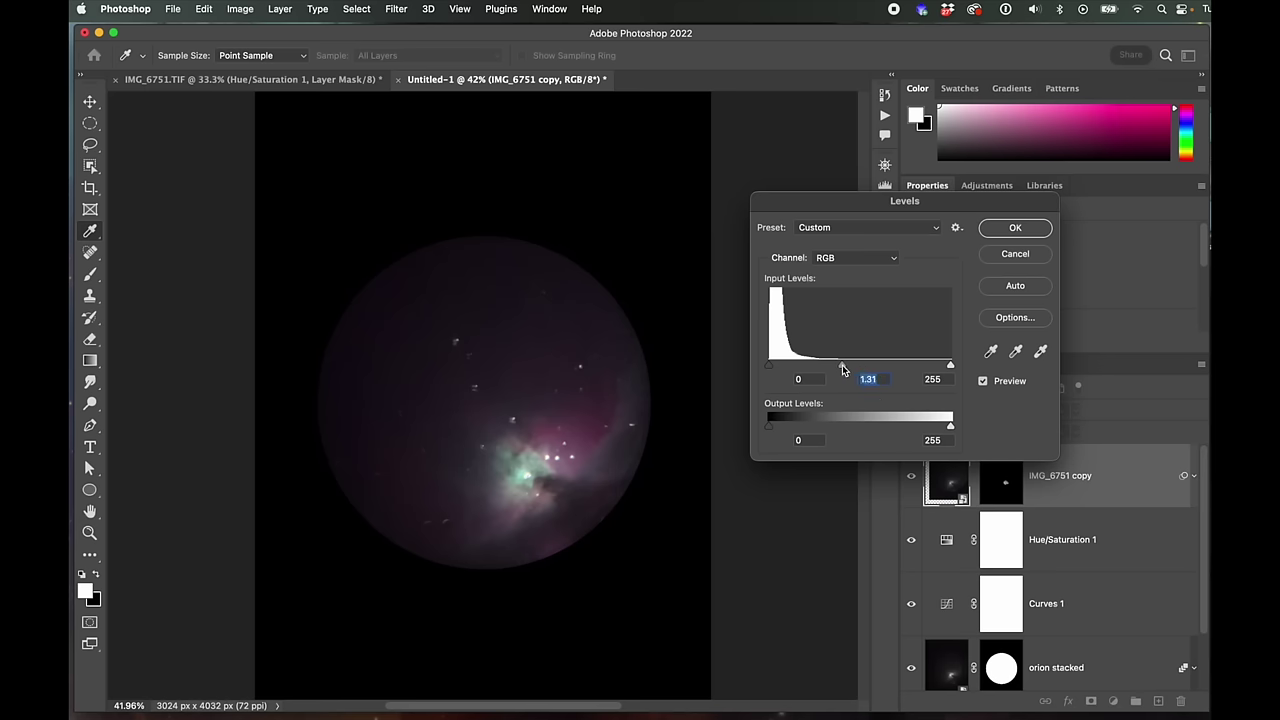
{"action": "left_click", "coordinate": [1020, 229]}
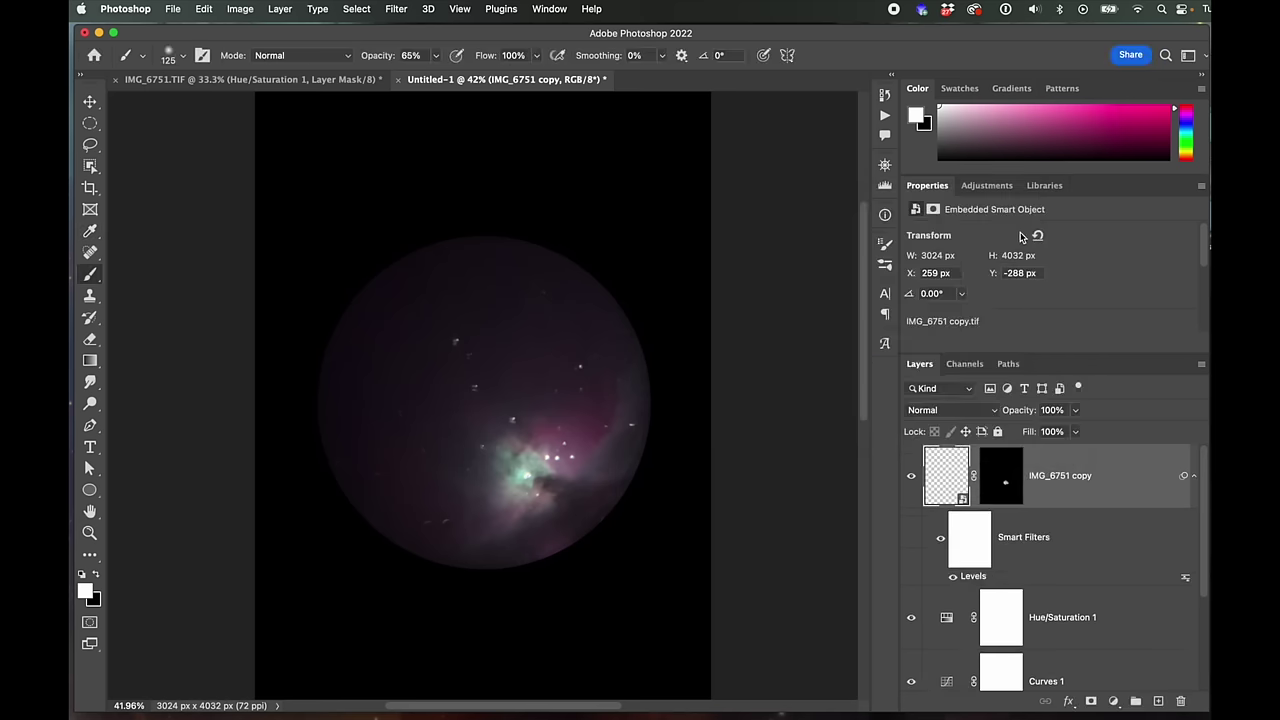
Compare the image with and without IMG_6751 copy, then zoom out to 33.3%
{"action": "left_click", "coordinate": [911, 477]}
{"action": "left_click", "coordinate": [911, 477]}
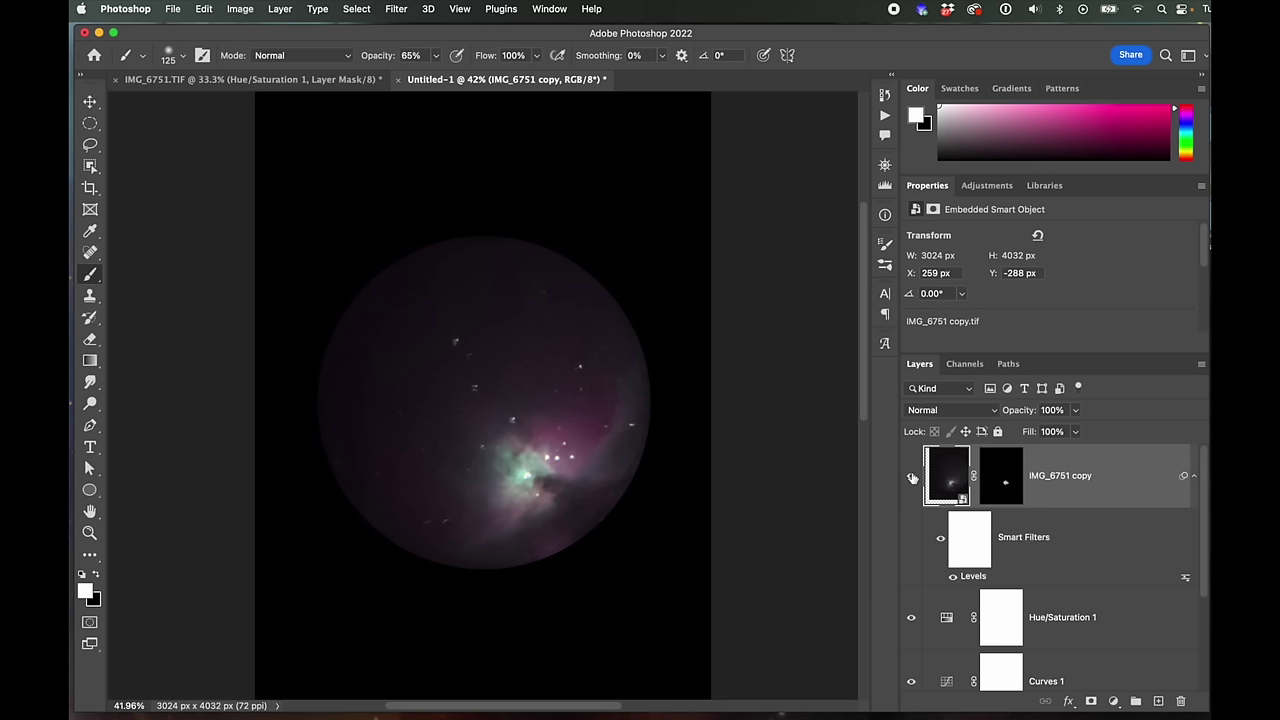
{"action": "left_click", "coordinate": [911, 477]}
{"action": "left_click", "coordinate": [911, 477]}
{"action": "left_click", "coordinate": [911, 477]}
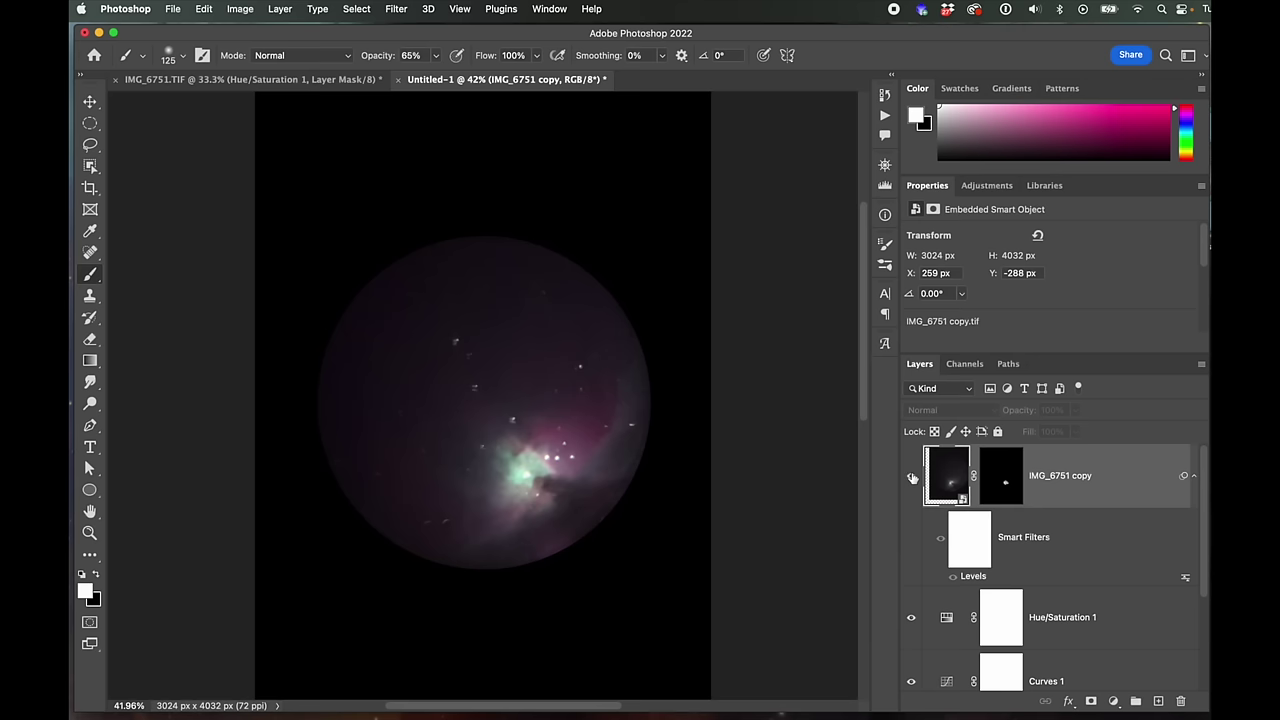
{"action": "left_click", "coordinate": [911, 477]}
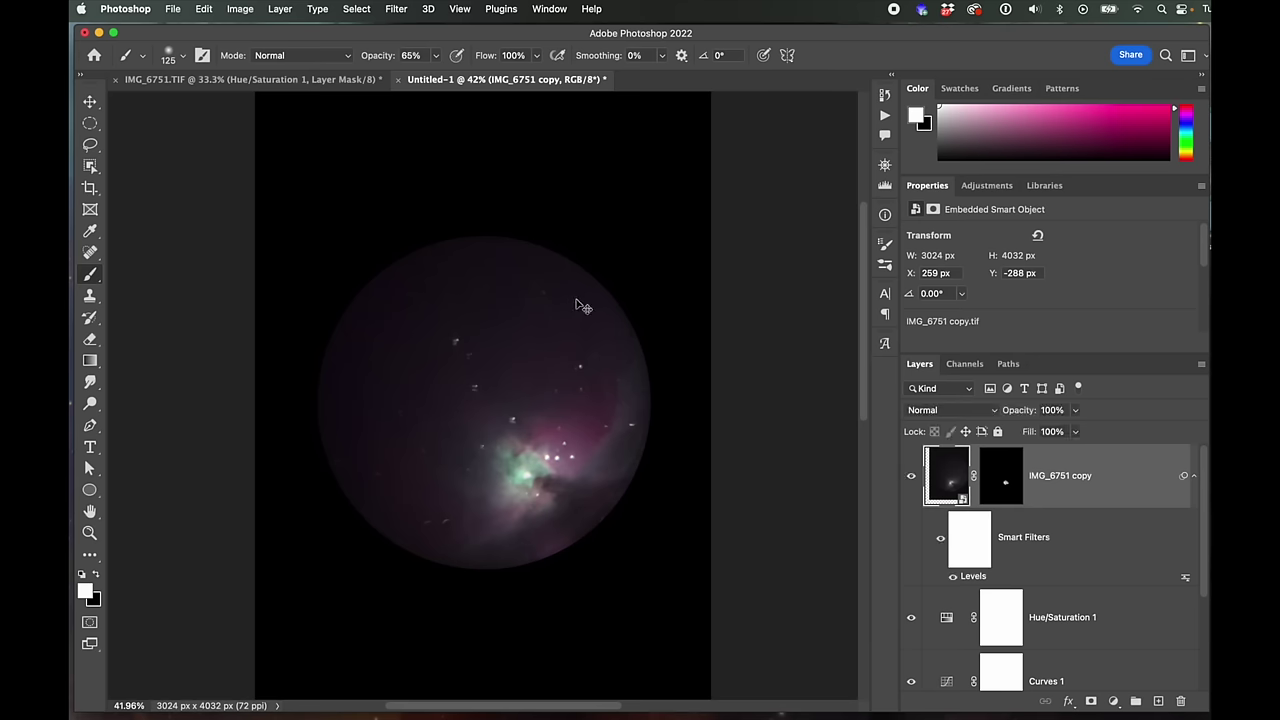
{"action": "key", "text": "super+minus"}
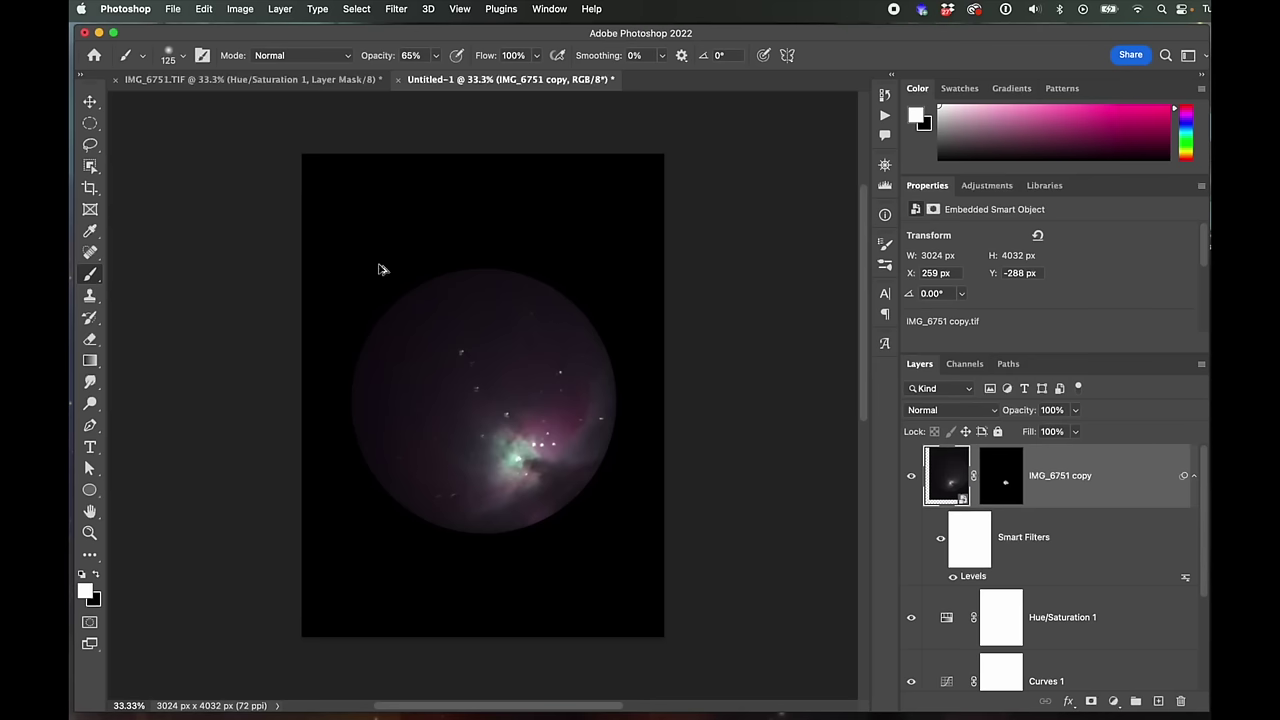
Stamp all visible layers into a new top layer named 'sharpen test'
{"action": "key", "text": "super+alt+shift+e"}
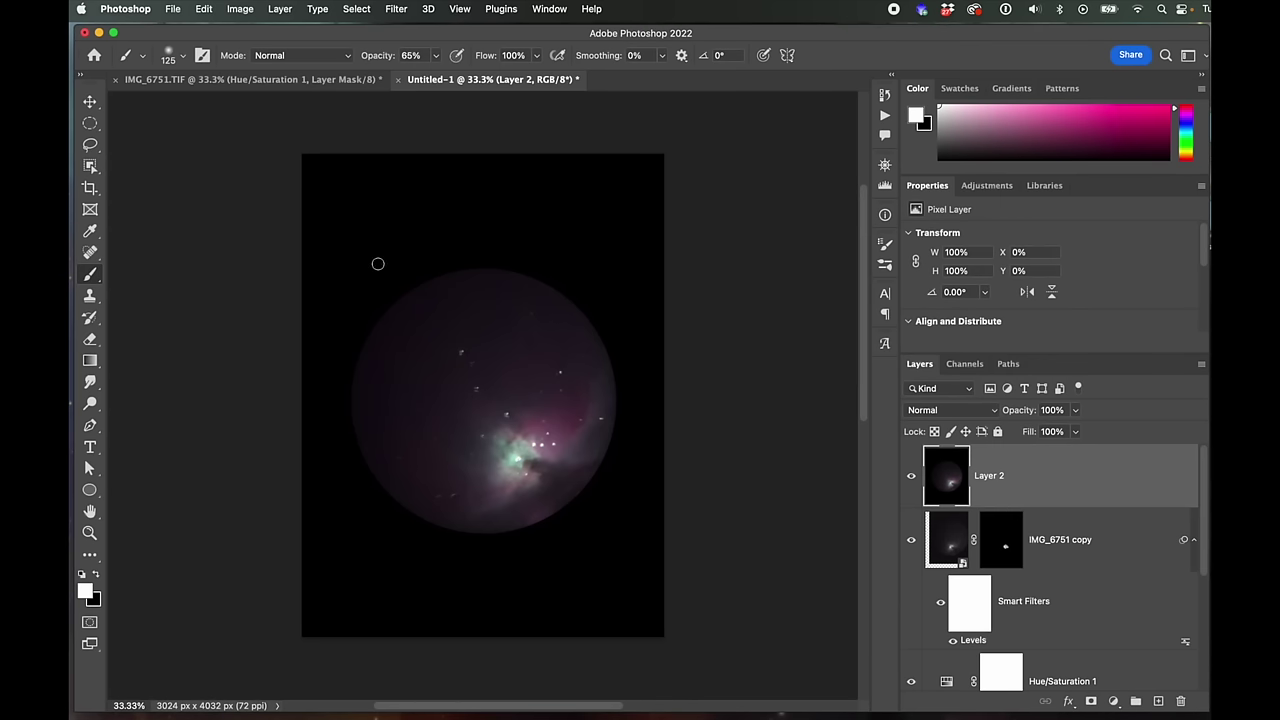
{"action": "double_click", "coordinate": [999, 477]}
{"action": "type", "text": "sharpen test"}
{"action": "left_click", "coordinate": [1080, 493]}
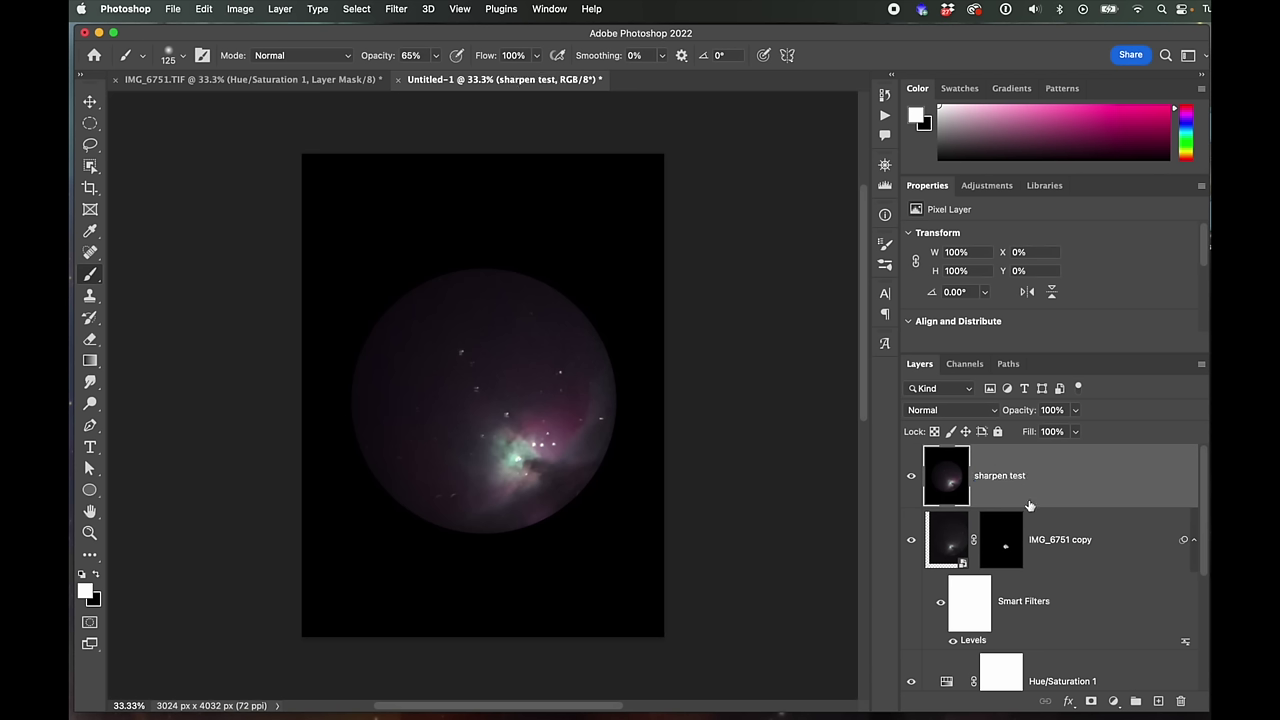
{"action": "left_click", "coordinate": [396, 9]}
Apply Unsharp Mask to 'sharpen test' with Amount 147 and Radius 8.7
{"action": "mouse_move", "coordinate": [495, 268]}
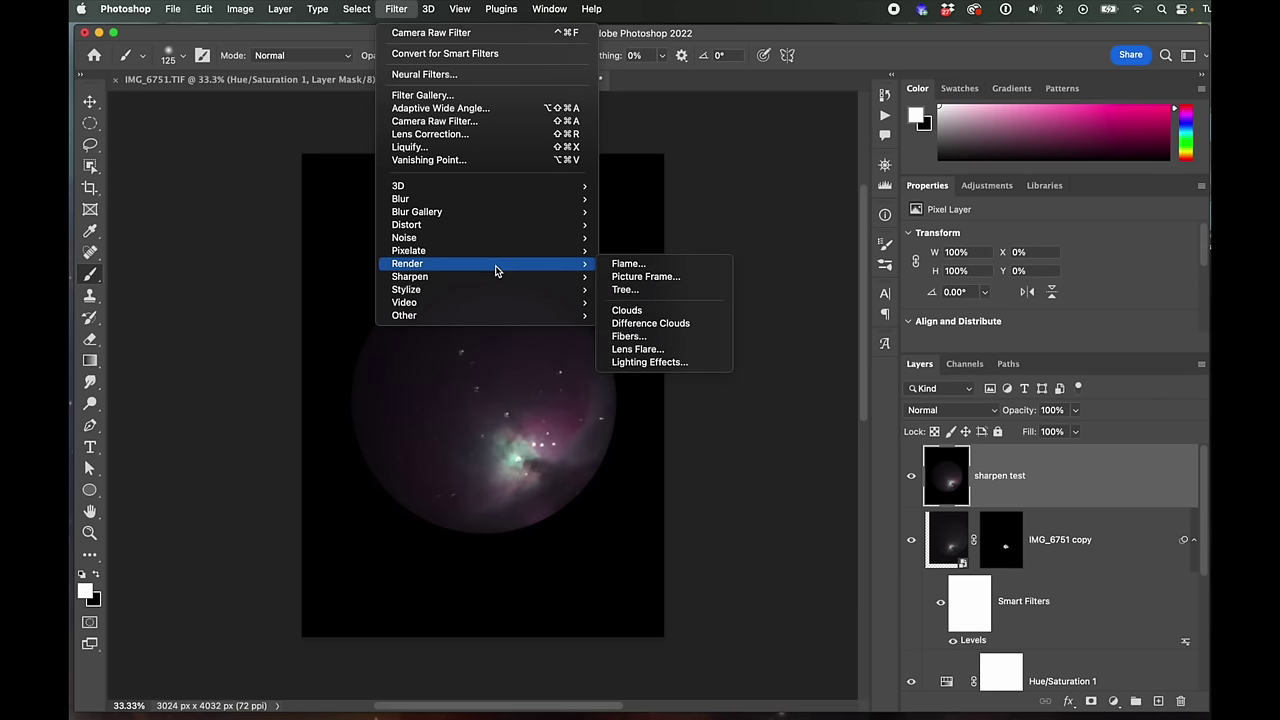
{"action": "left_click", "coordinate": [662, 330]}
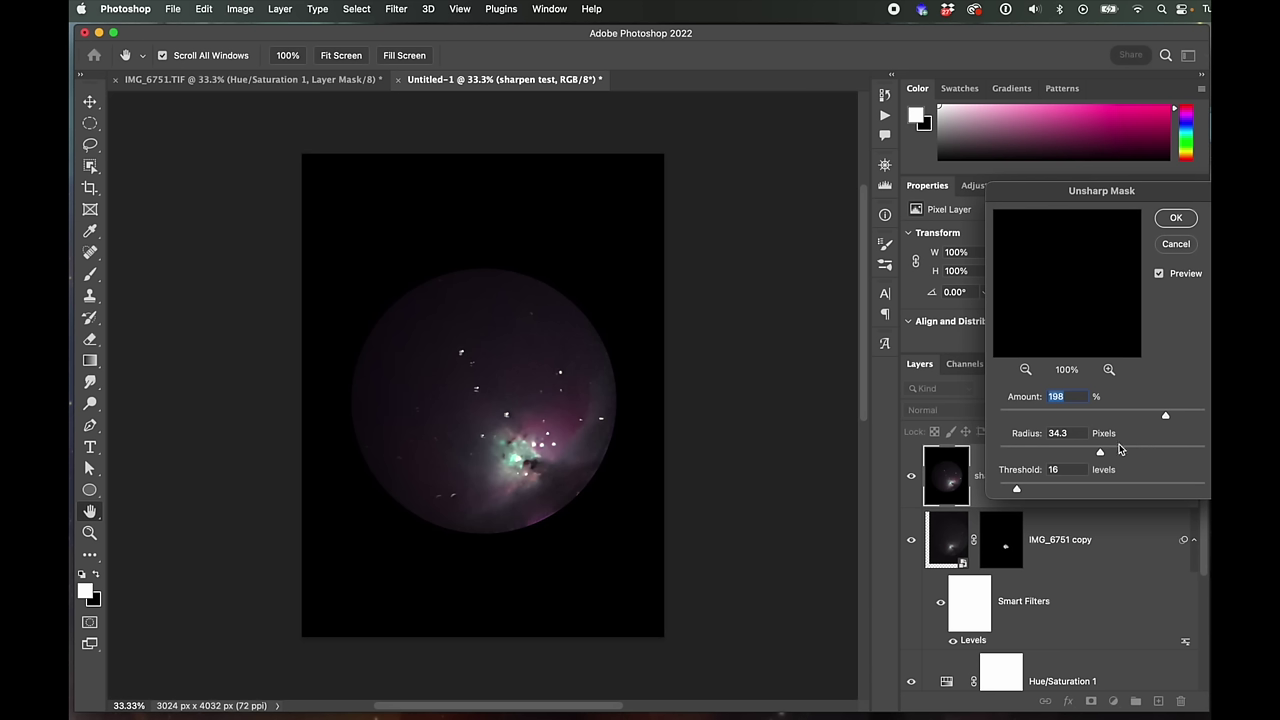
{"action": "left_click_drag", "start_coordinate": [1100, 451], "coordinate": [1055, 451]}
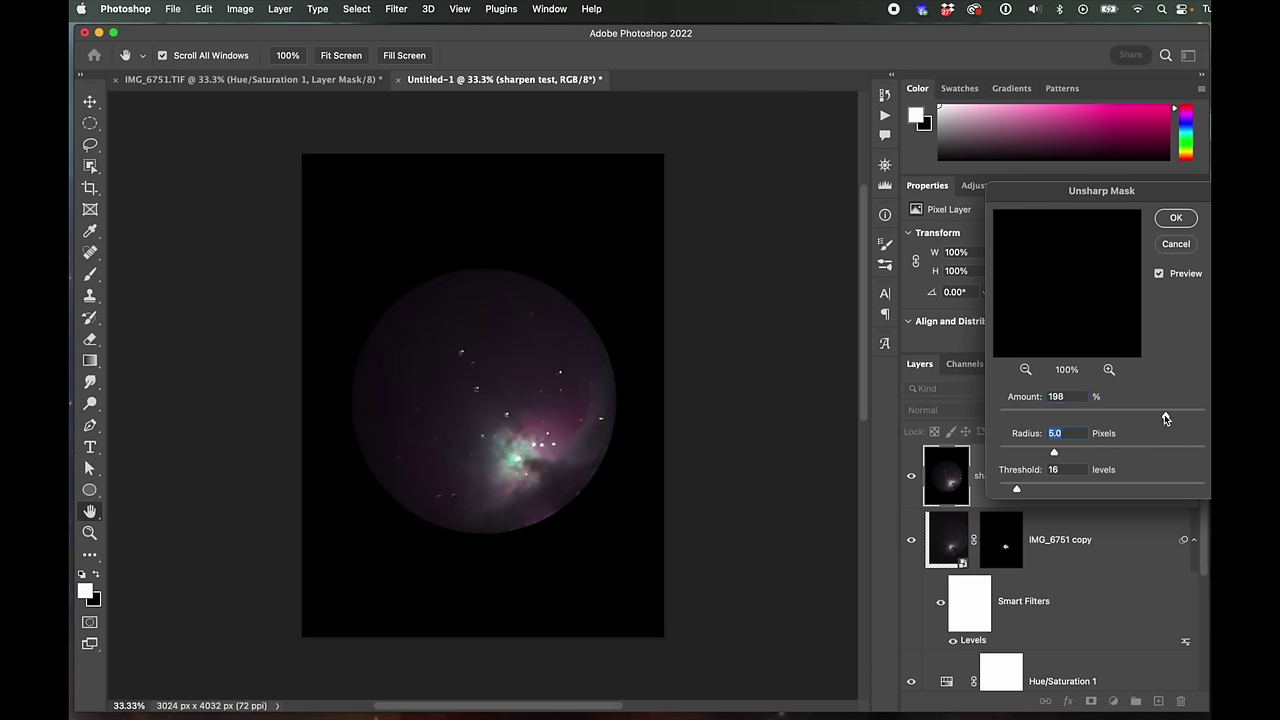
{"action": "left_click_drag", "start_coordinate": [1166, 418], "coordinate": [1123, 417]}
{"action": "left_click_drag", "start_coordinate": [1055, 453], "coordinate": [1074, 451]}
{"action": "left_click", "coordinate": [1158, 274]}
{"action": "left_click_drag", "start_coordinate": [1125, 416], "coordinate": [1137, 415]}
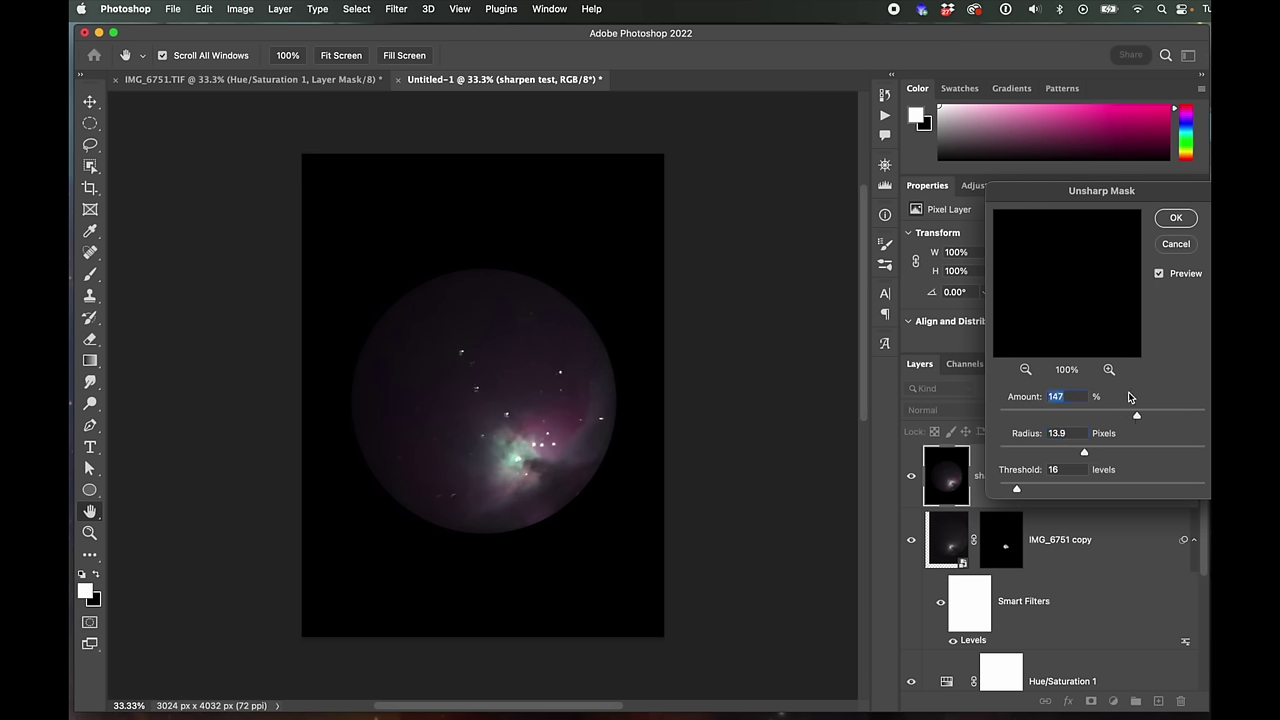
{"action": "left_click", "coordinate": [1158, 275]}
{"action": "left_click", "coordinate": [1183, 219]}
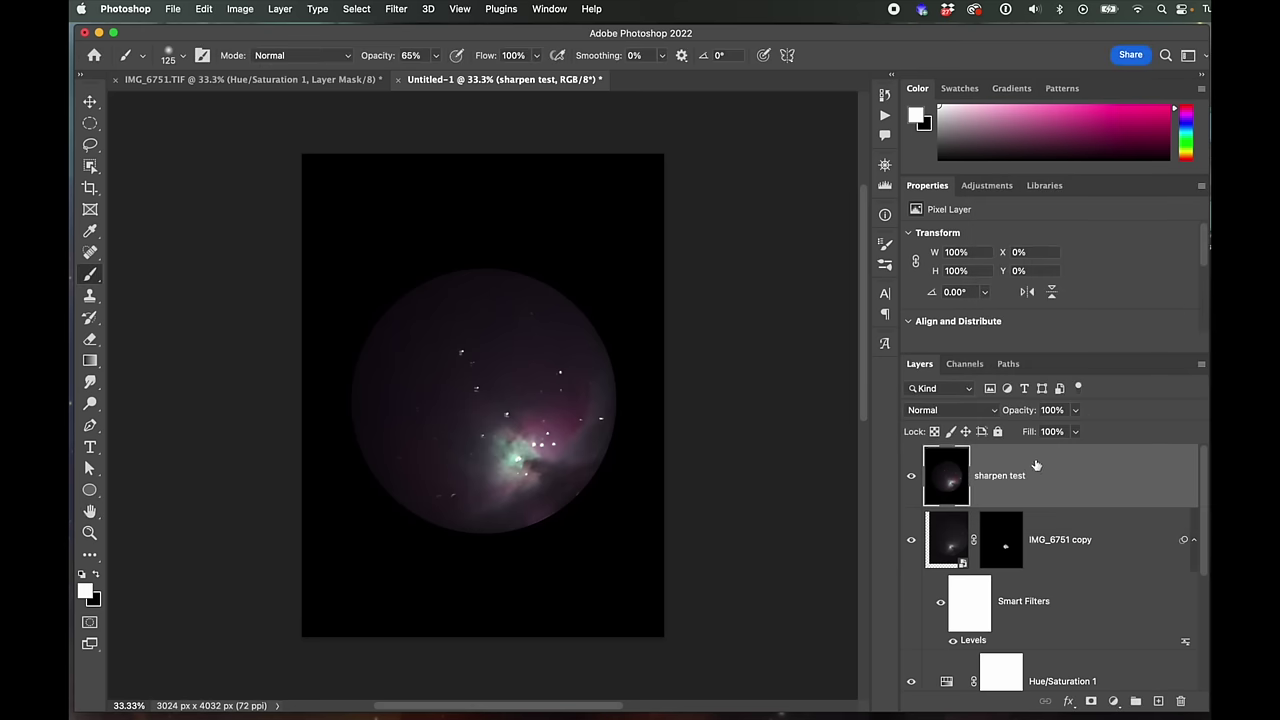